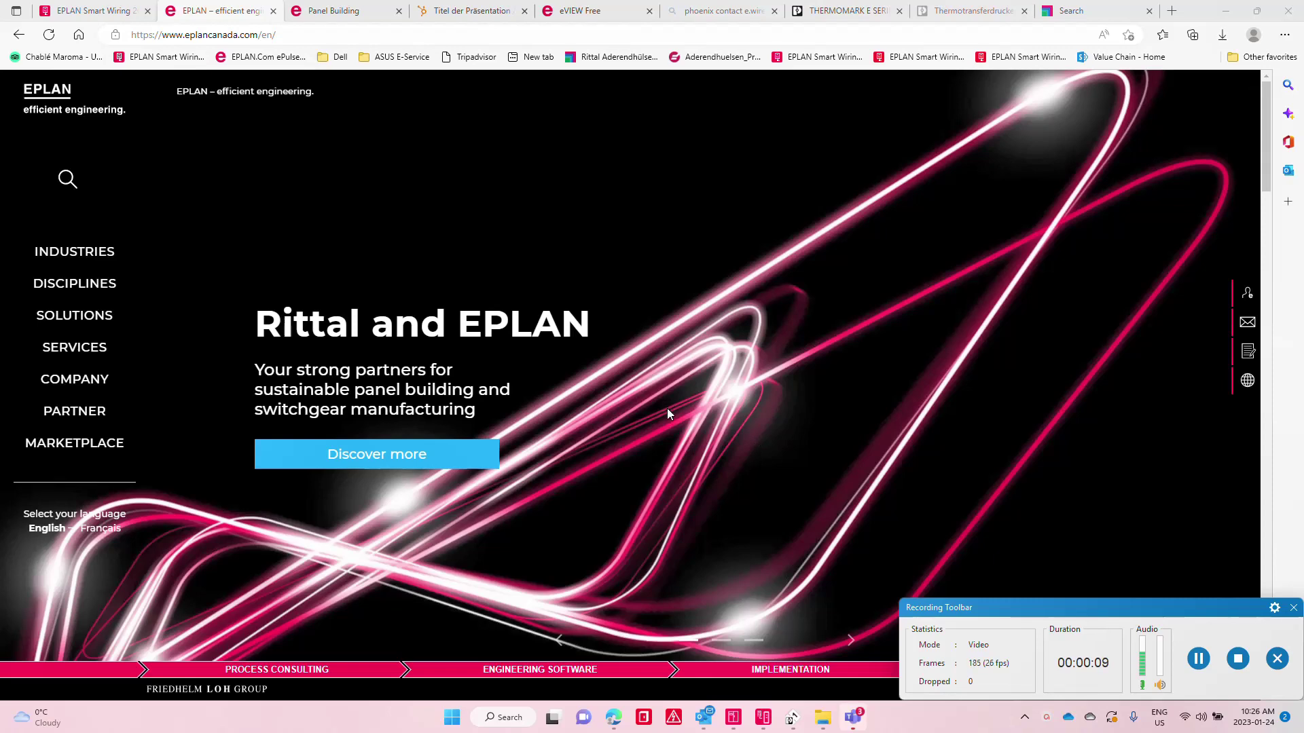
Open the Rittal and EPLAN value chain page.
scroll(667, 409, "down", 10)
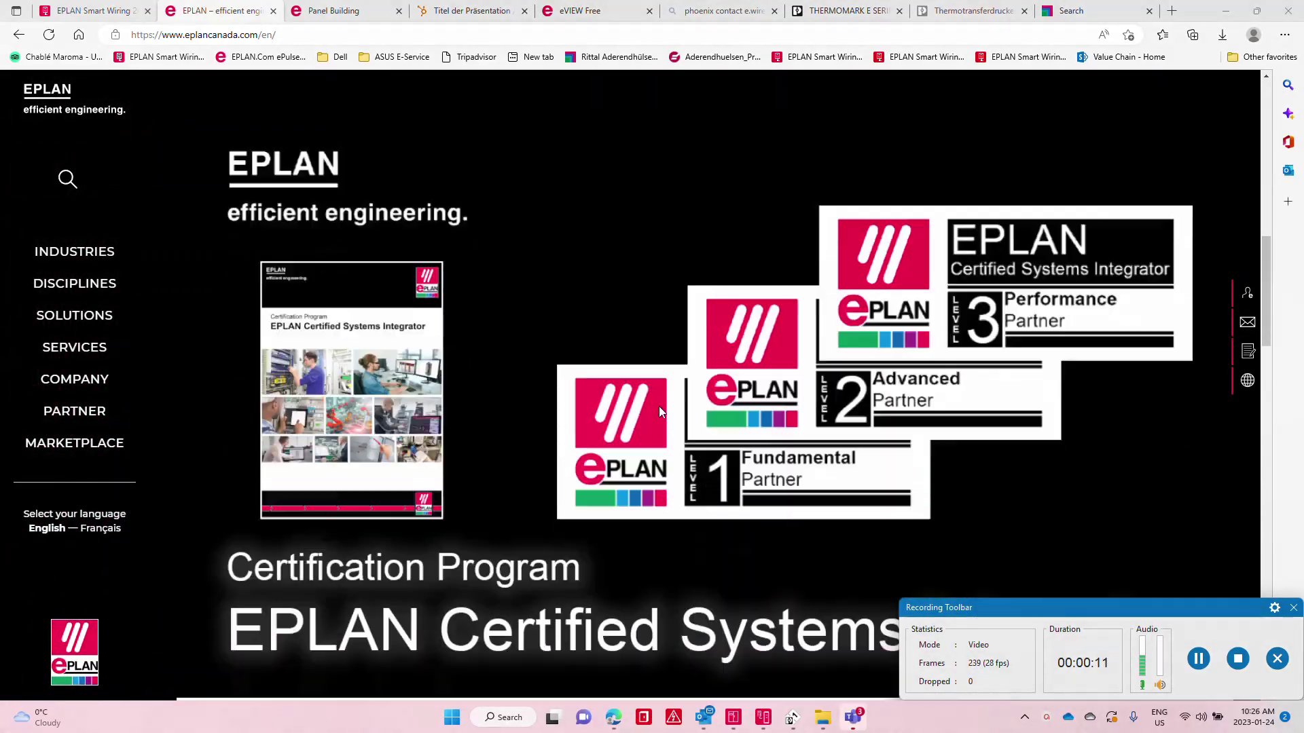
scroll(659, 406, "down", 6)
scroll(662, 406, "up", 15)
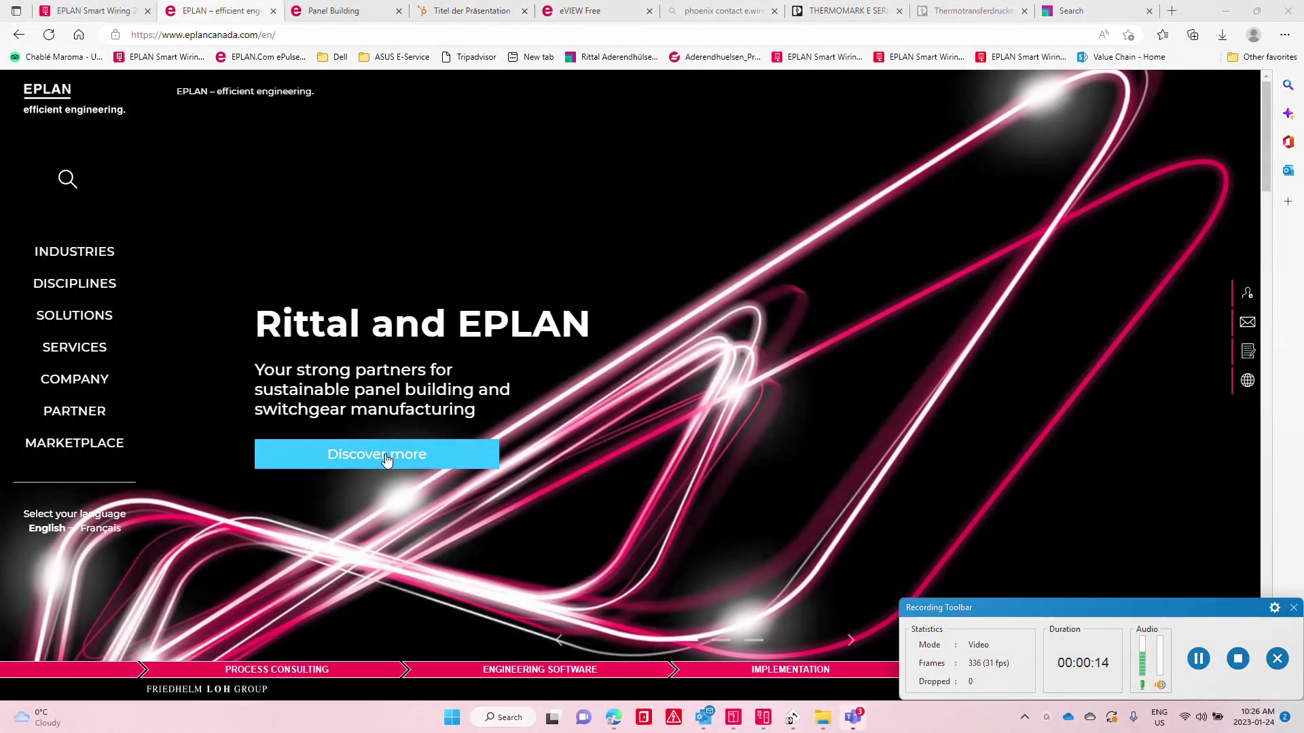
left_click(385, 457)
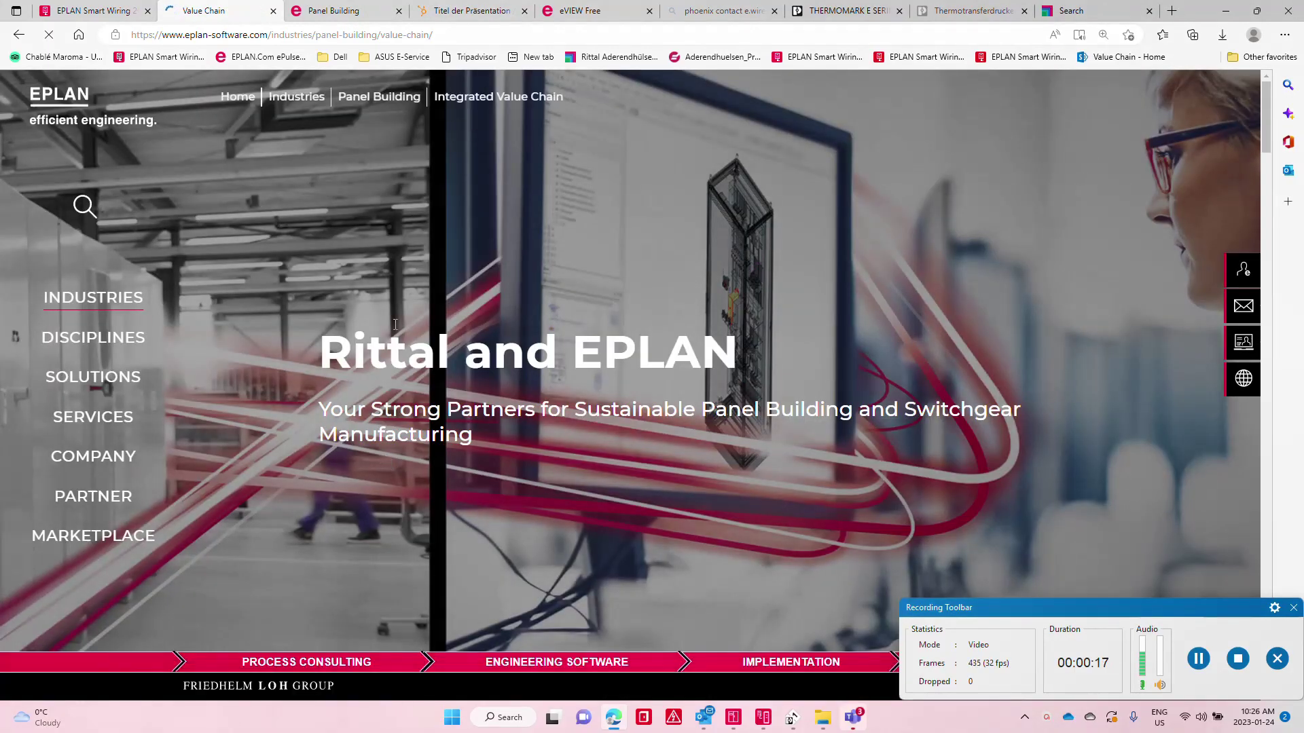
Scroll down the Value Chain page and show the list of industries.
scroll(503, 322, "down", 10)
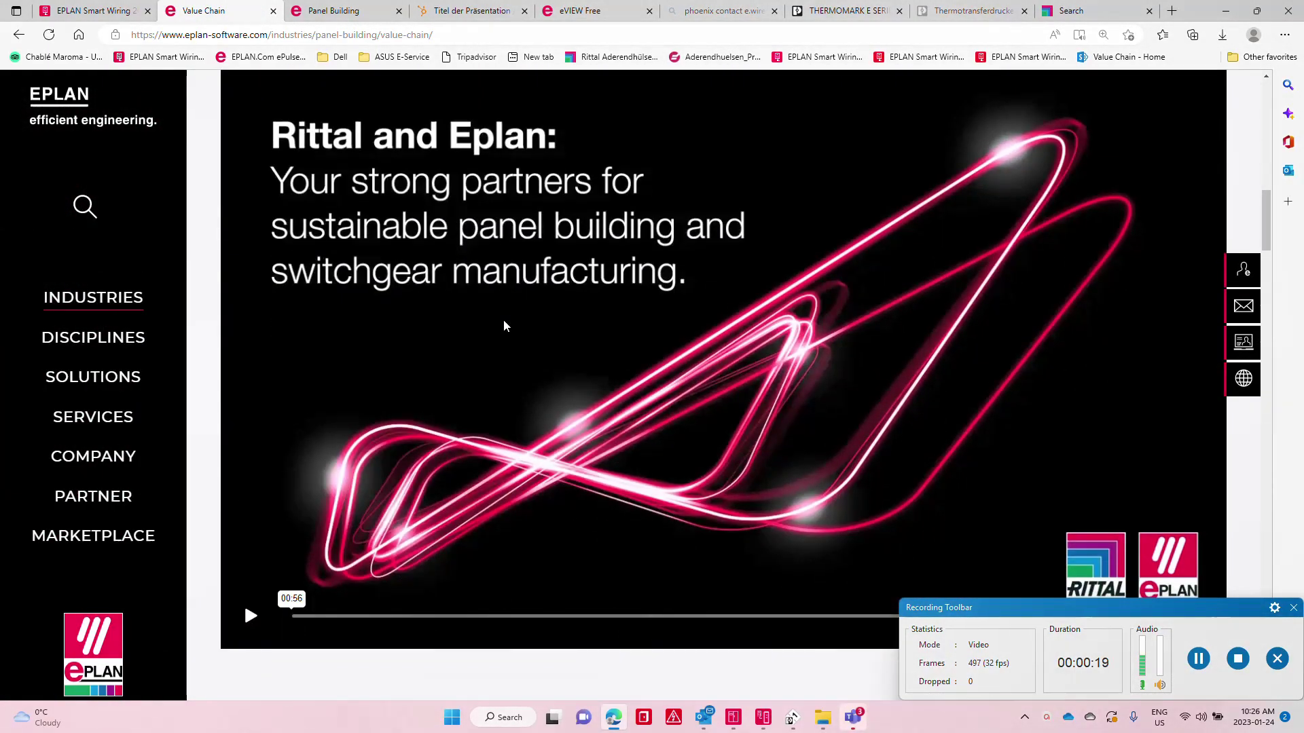
scroll(588, 379, "down", 10)
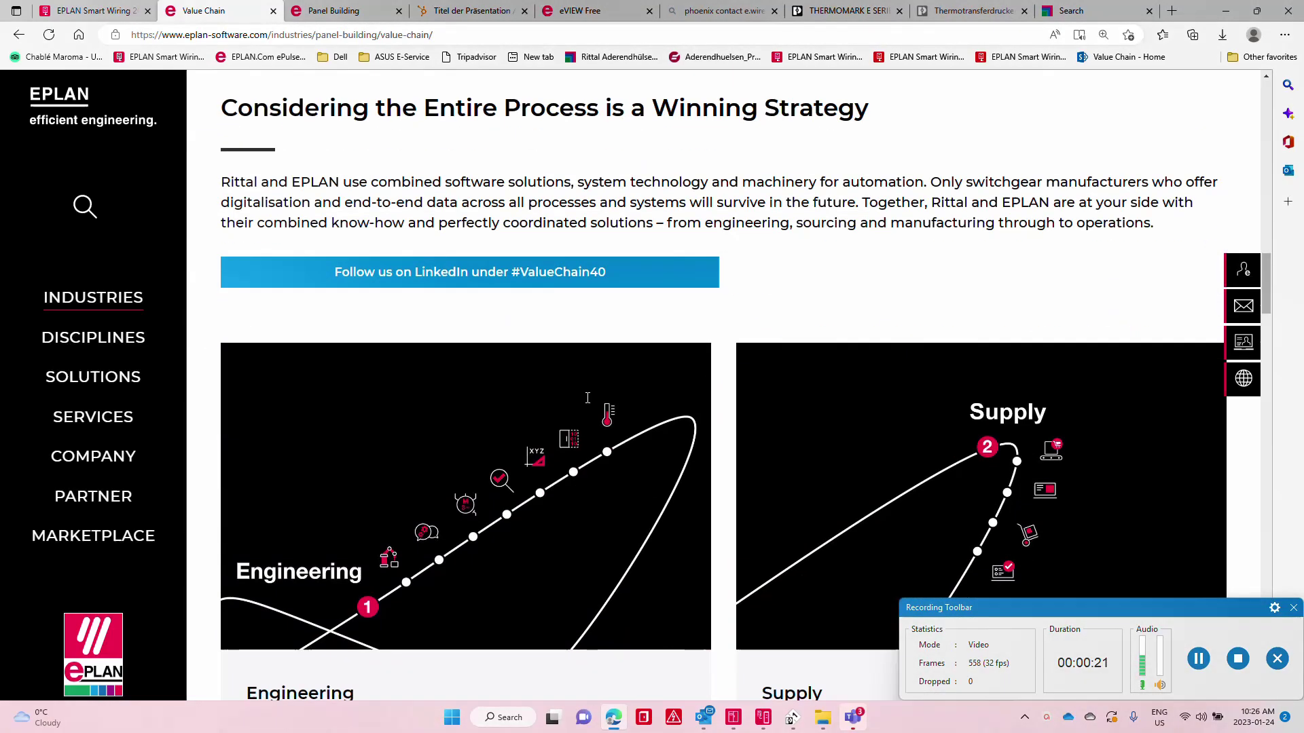
scroll(489, 543, "down", 10)
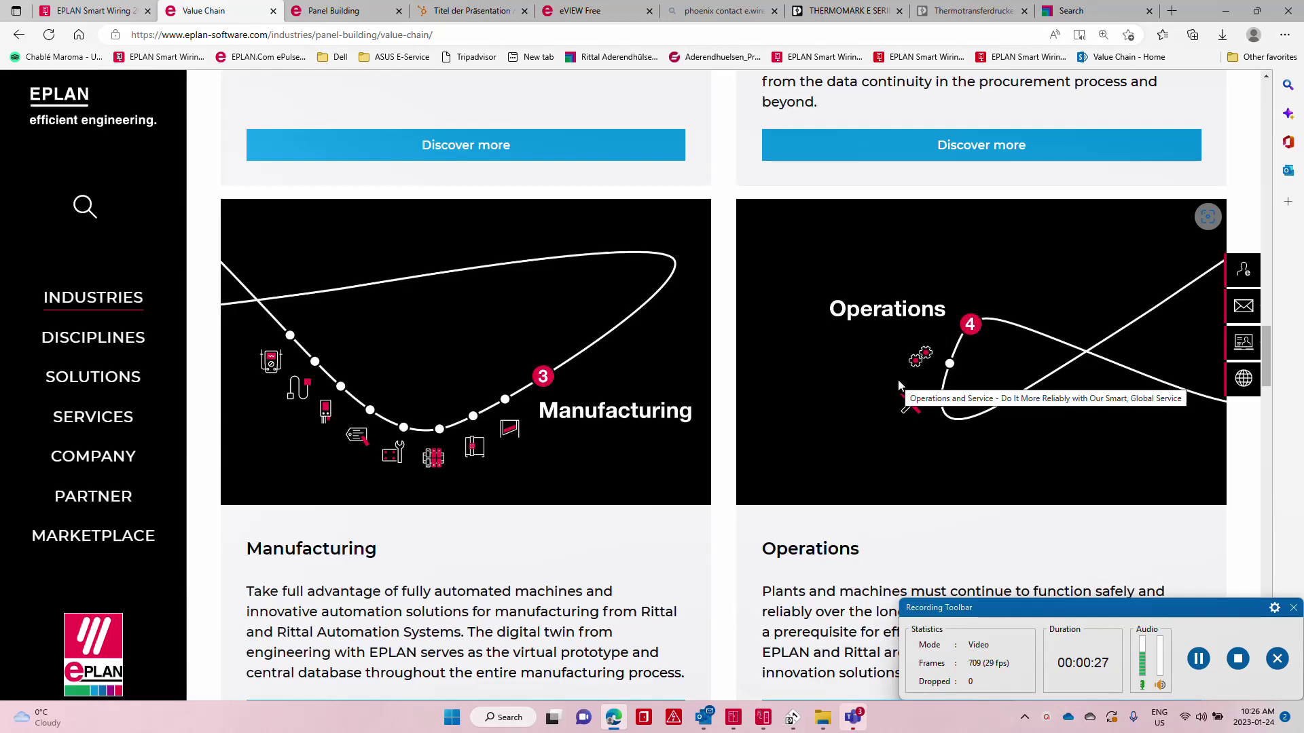
left_click(123, 303)
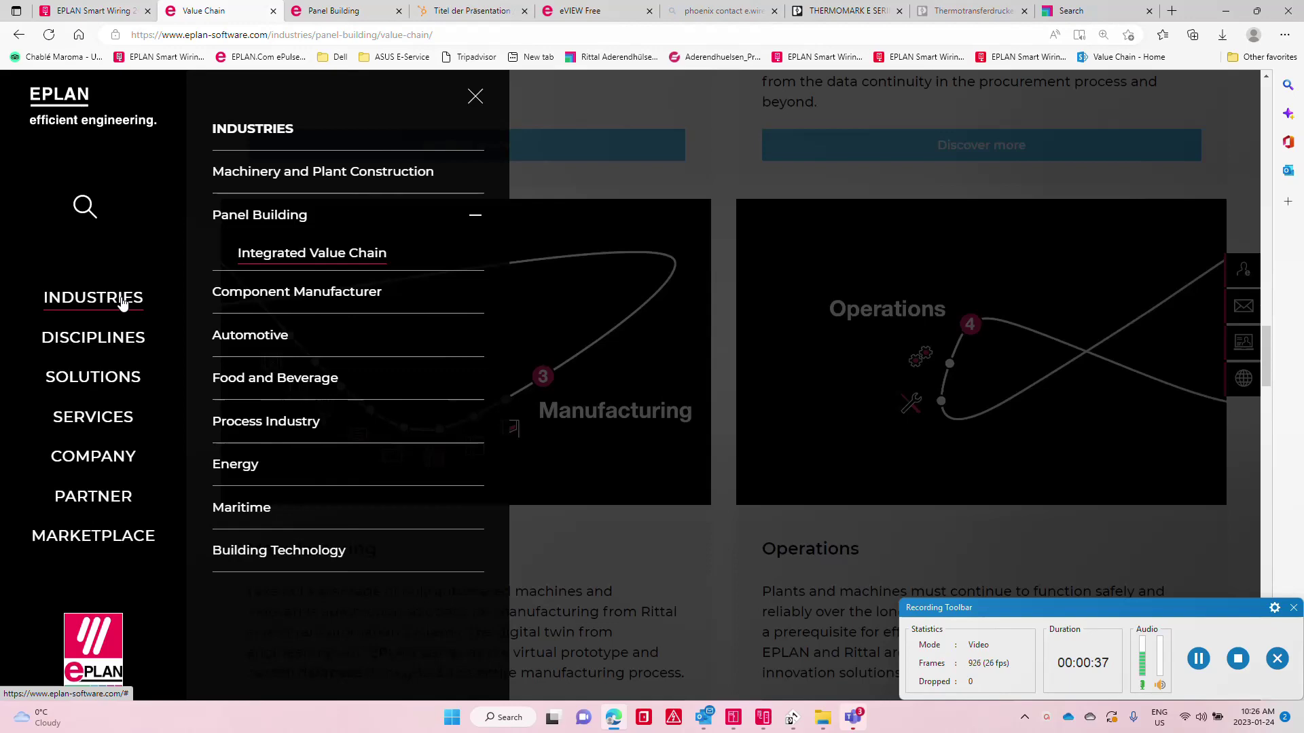
On the Panel Building page, close the Wire Fabrication panel and open the Wire Fabrication details.
left_click(338, 12)
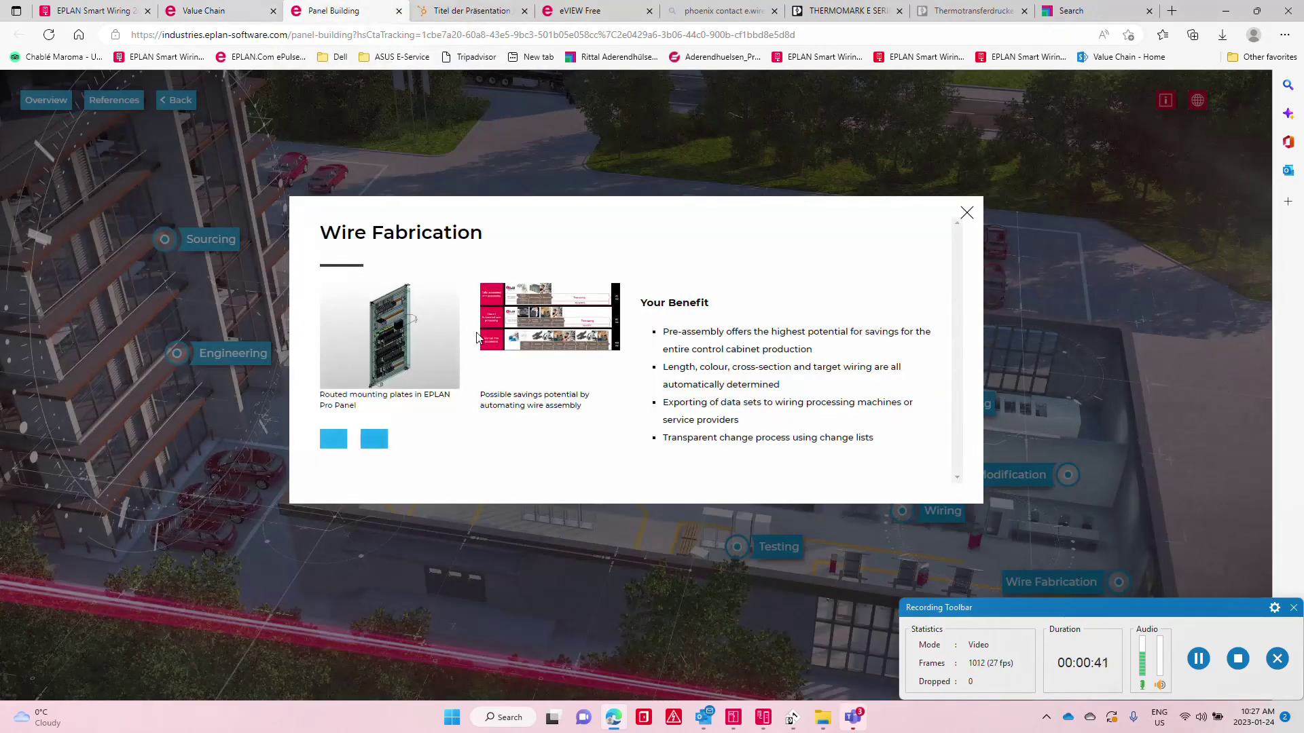
left_click(960, 213)
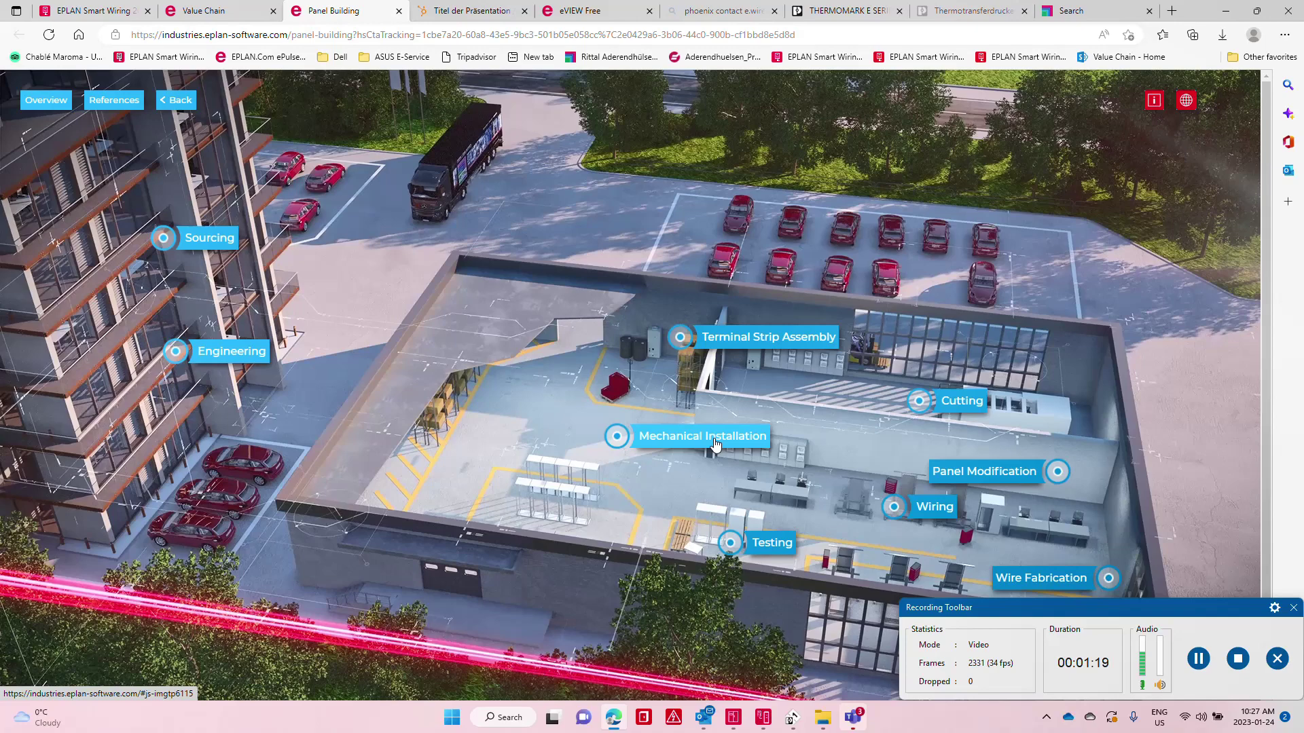
left_click(1080, 574)
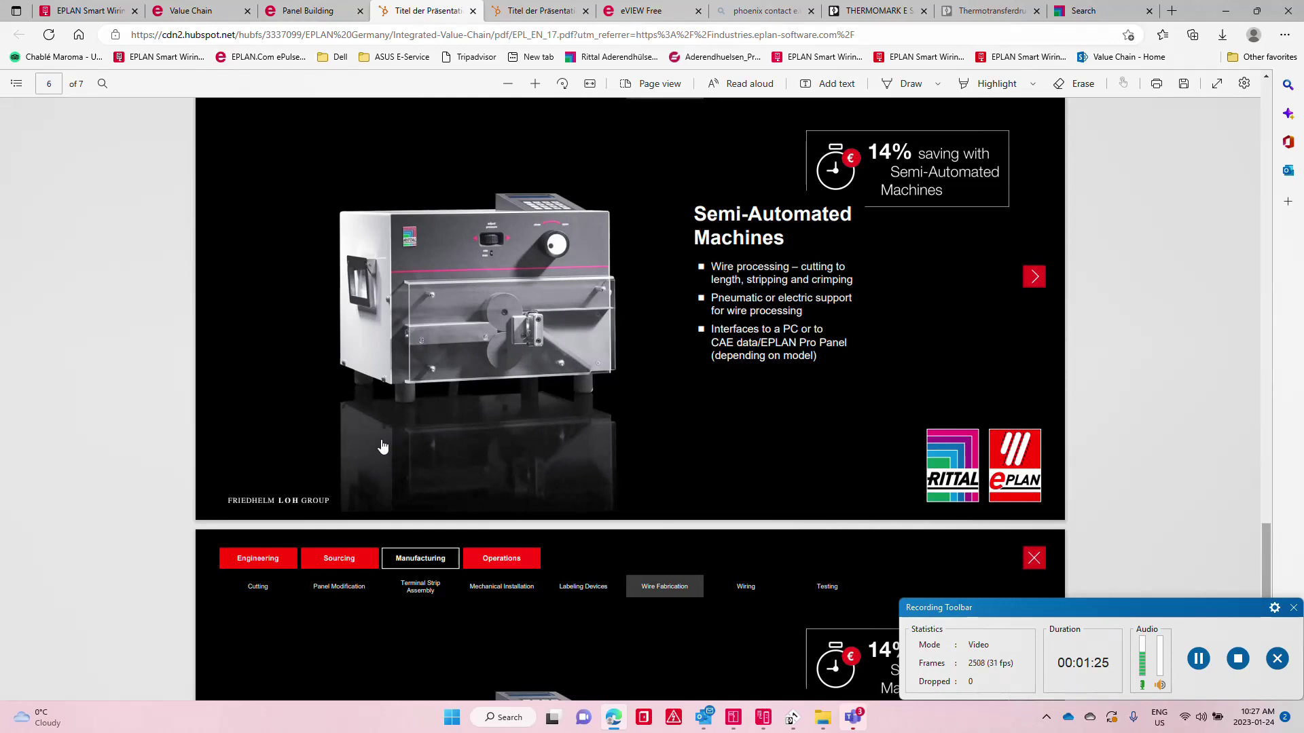
Review the Wire Terminal and Semi-Automated Machines PDF pages, then return to EPLAN Pro Panel.
scroll(382, 446, "up", 15)
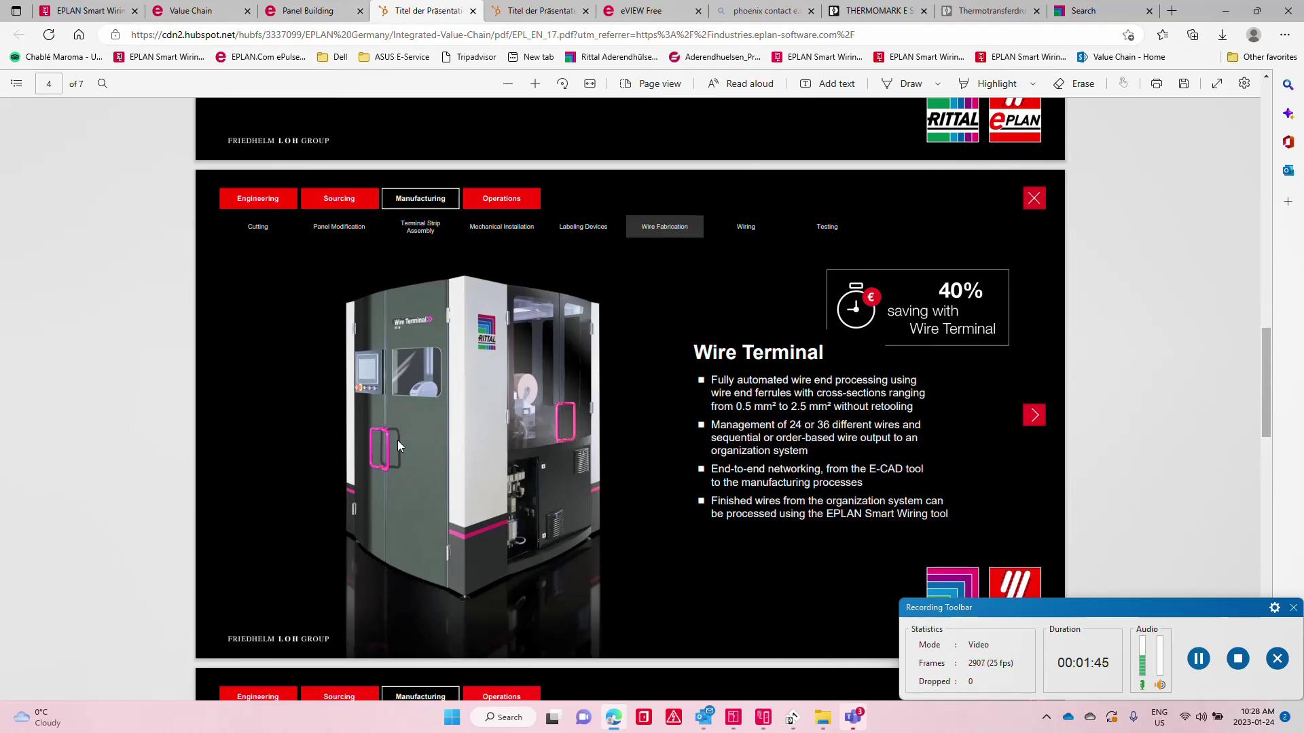
scroll(397, 440, "down", 15)
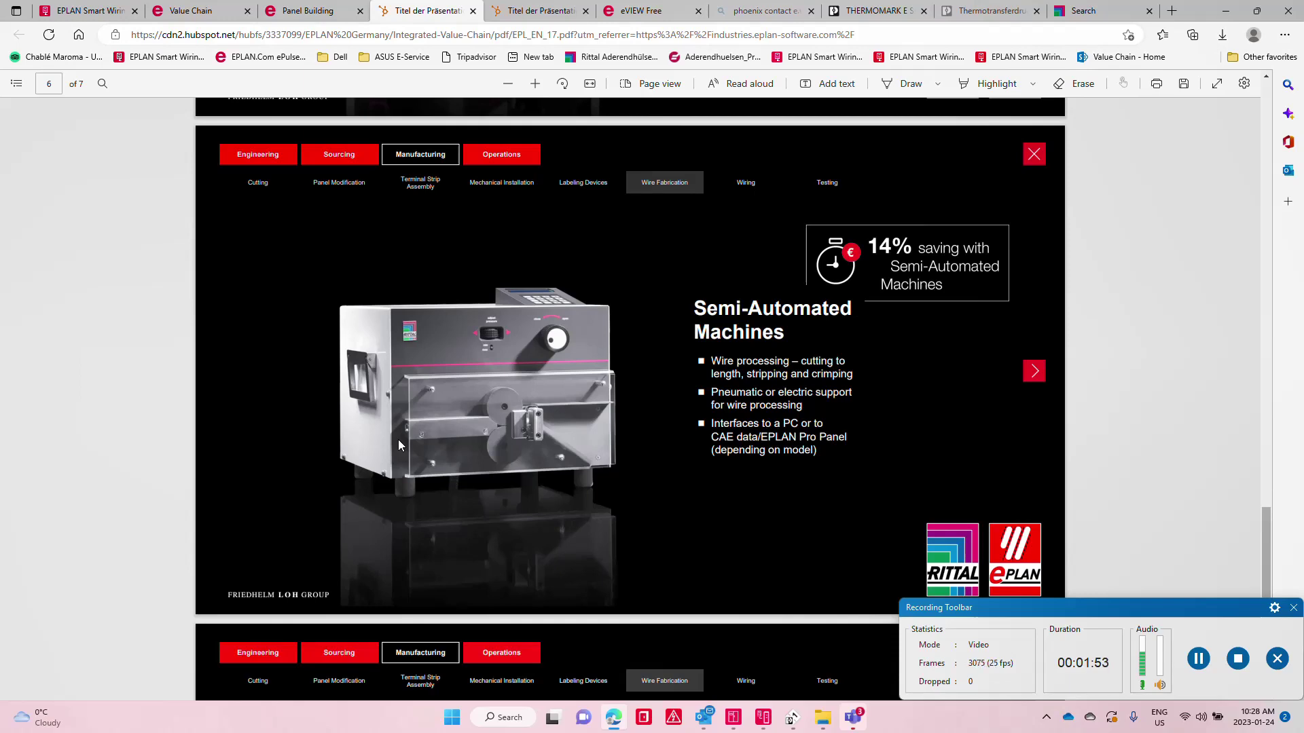
left_click(733, 717)
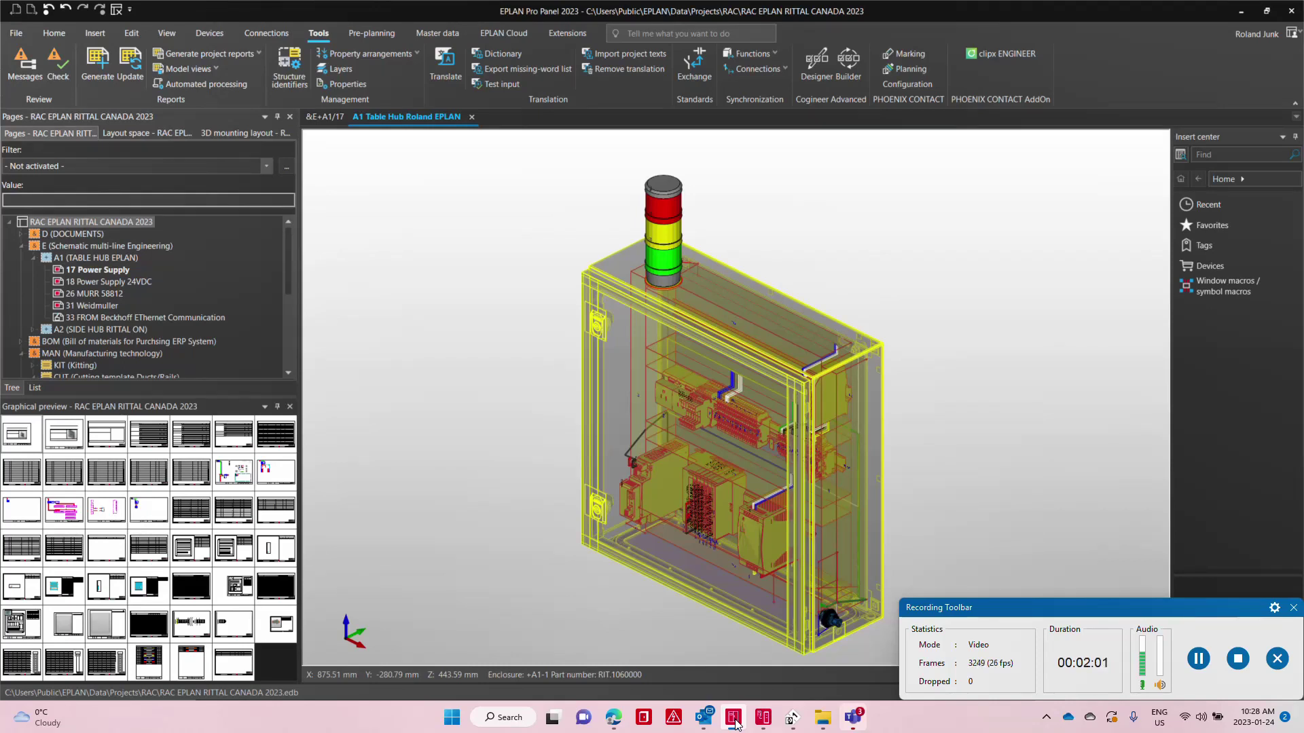
Export the whole project's wire list via Output labeling, overwriting Wirelist_RAC EPLAN RITTAL CANADA 2023.xlsx.
scroll(783, 433, "up", 3)
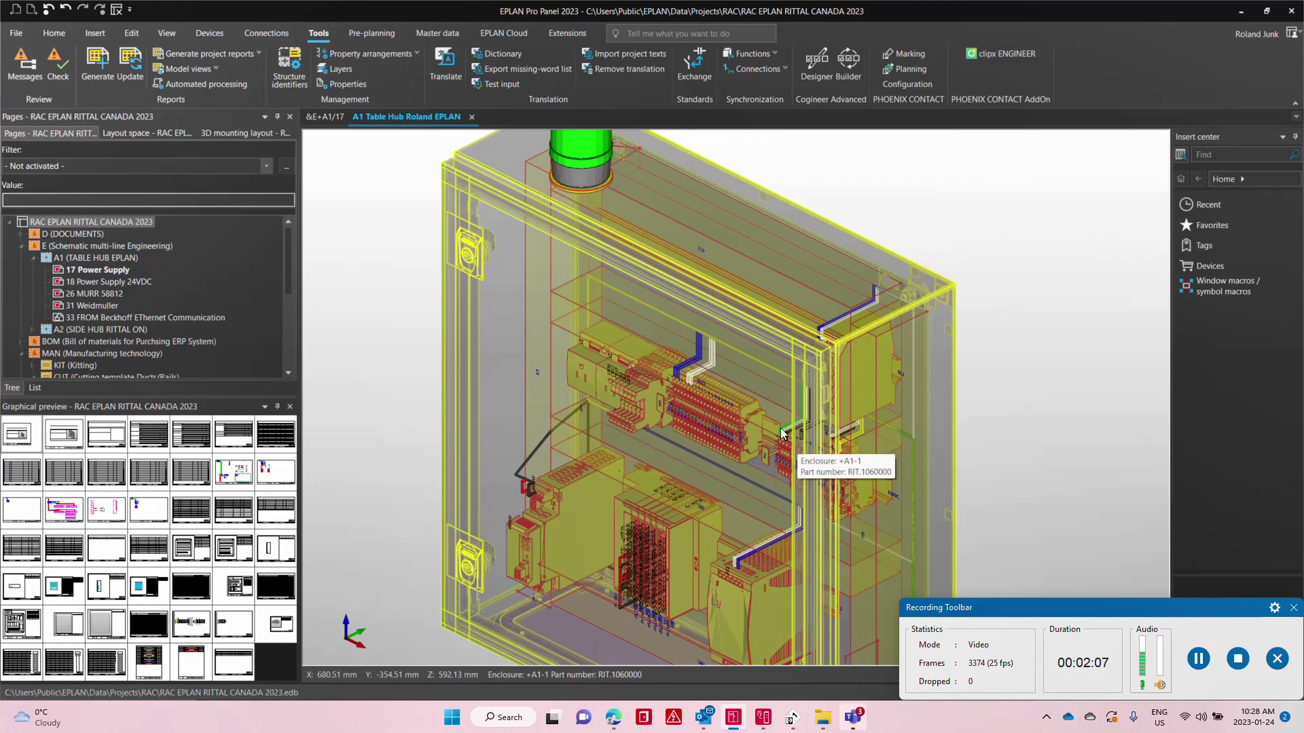
left_click(61, 223)
left_click(15, 33)
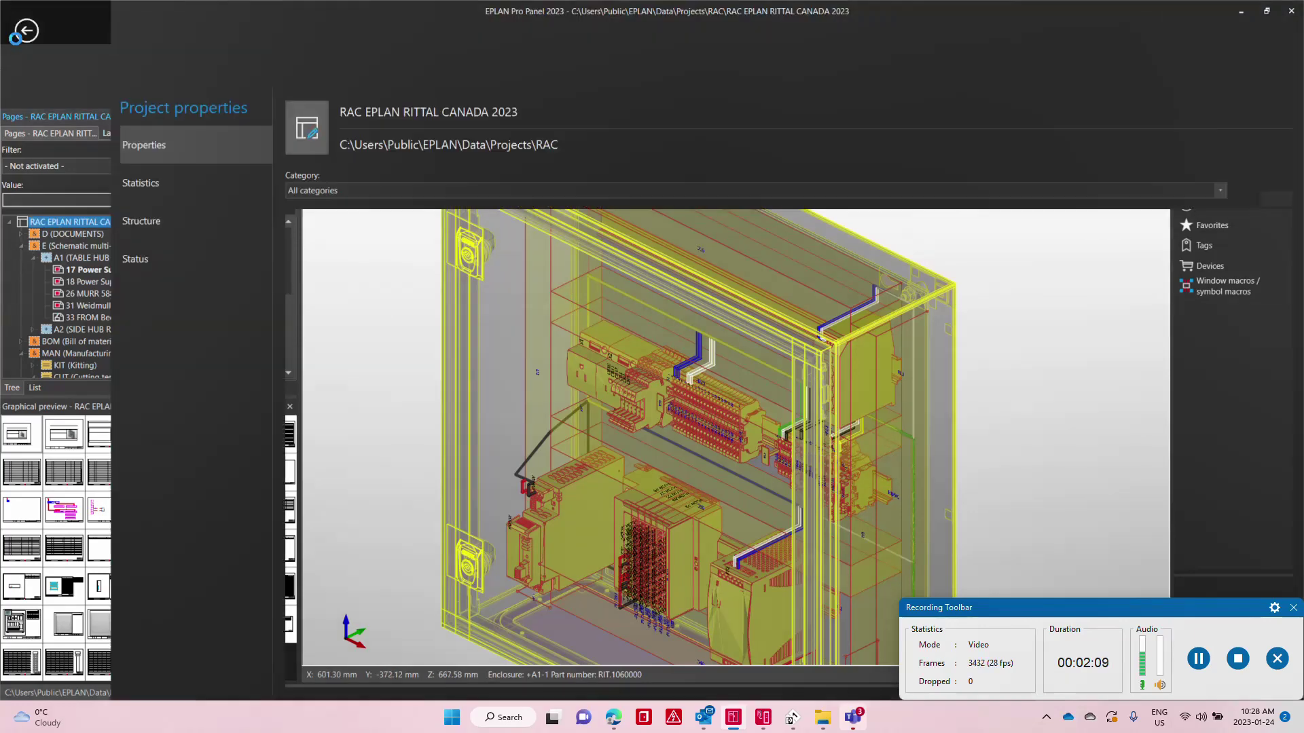
left_click(27, 370)
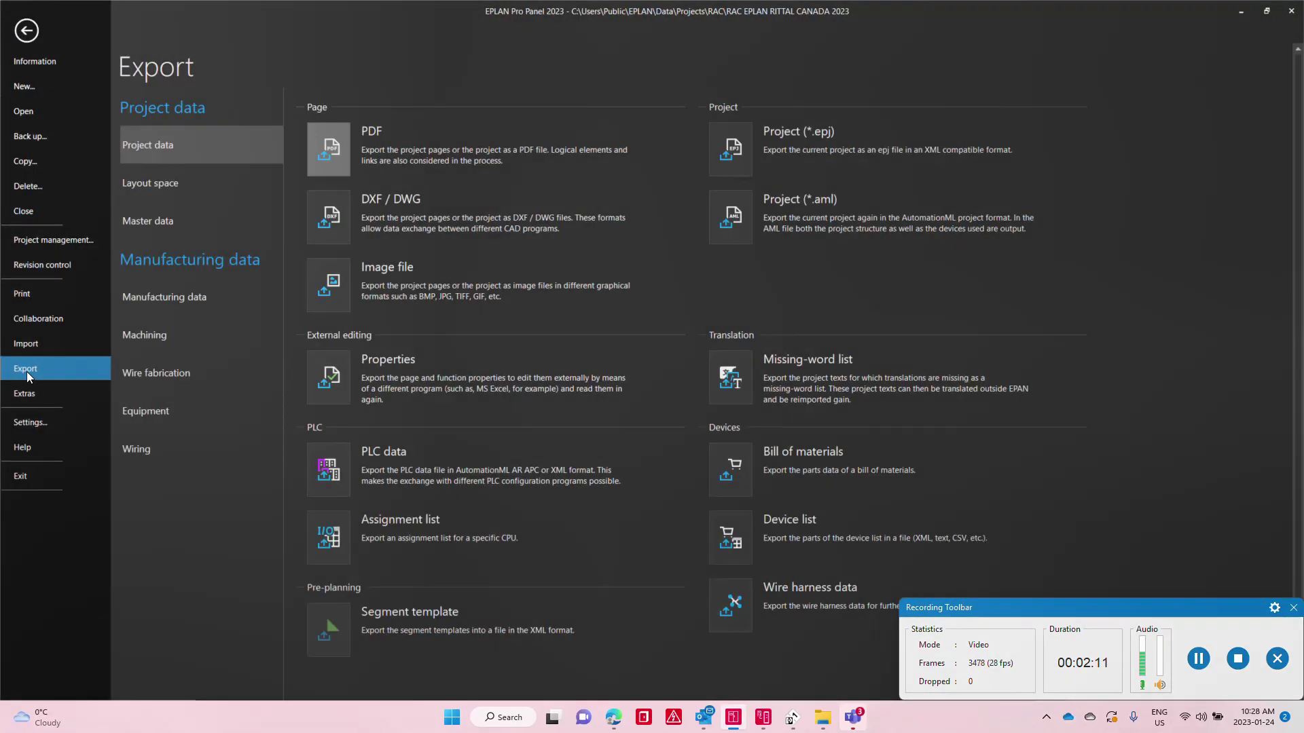
left_click(156, 372)
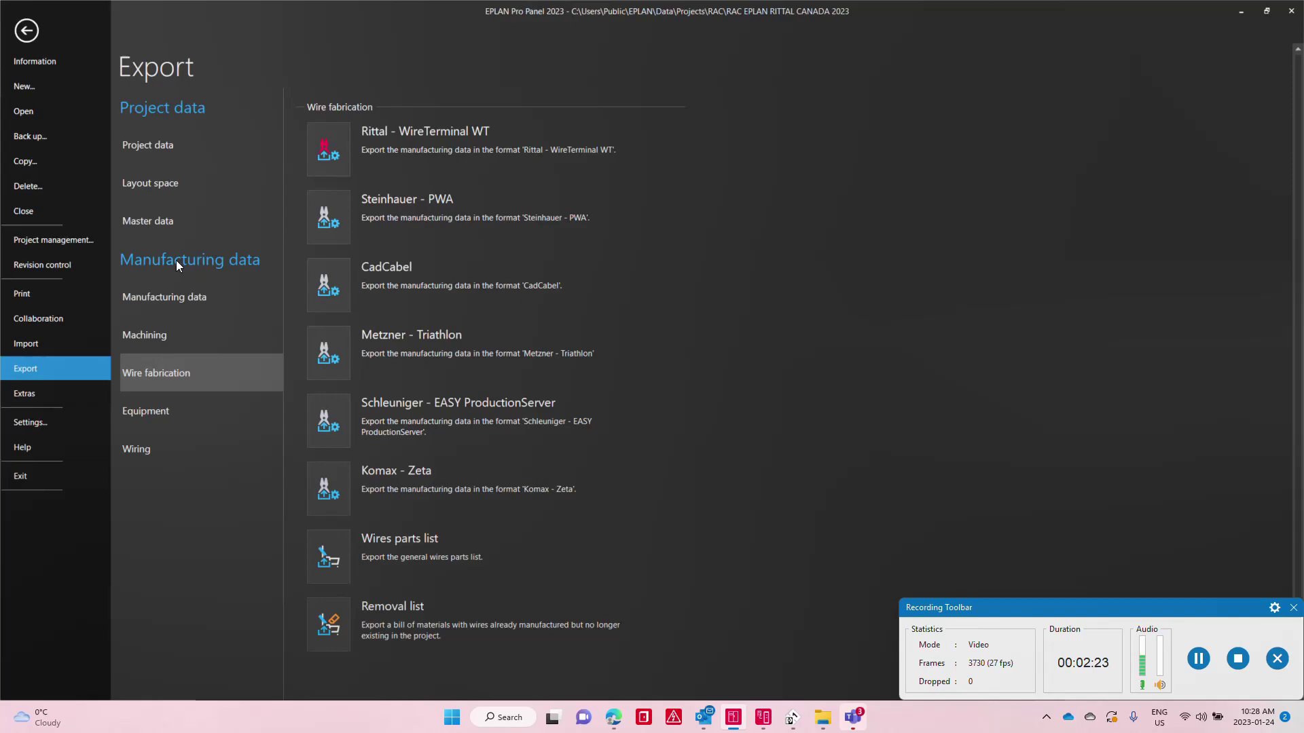
left_click(177, 294)
left_click(339, 151)
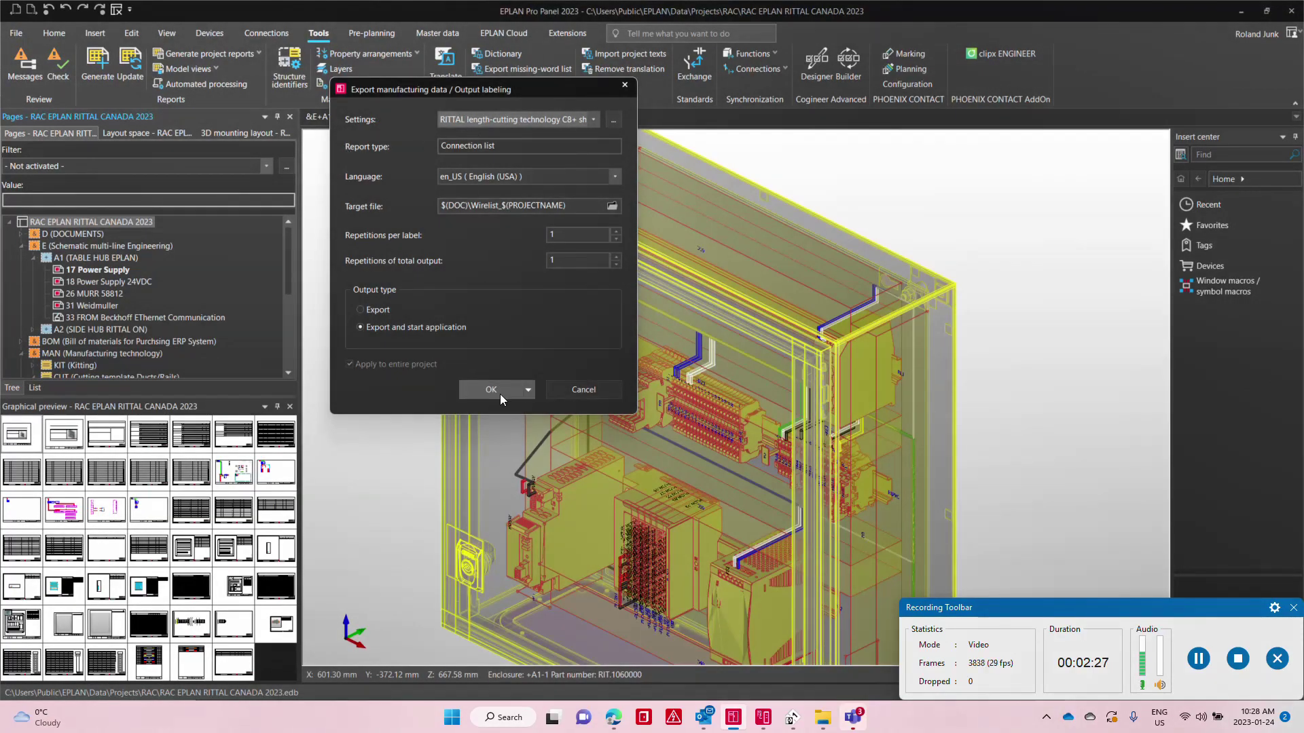
left_click(500, 394)
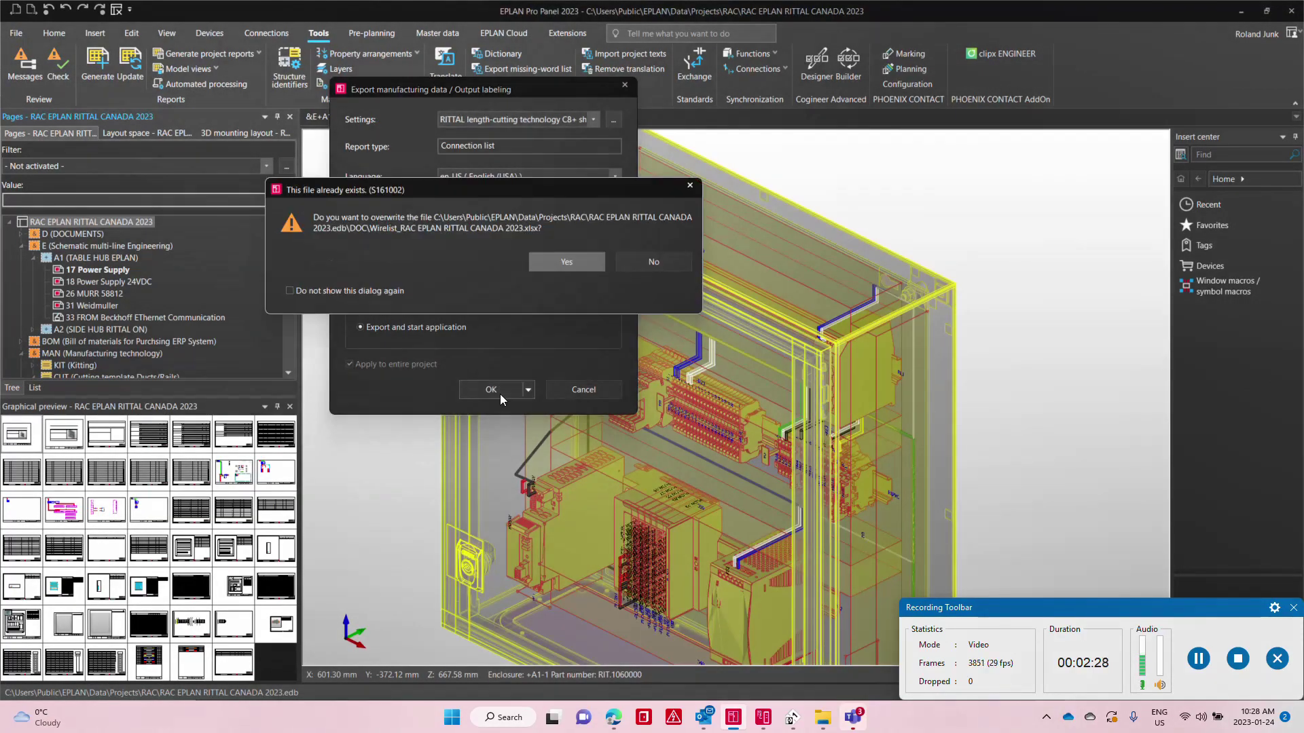
left_click(569, 265)
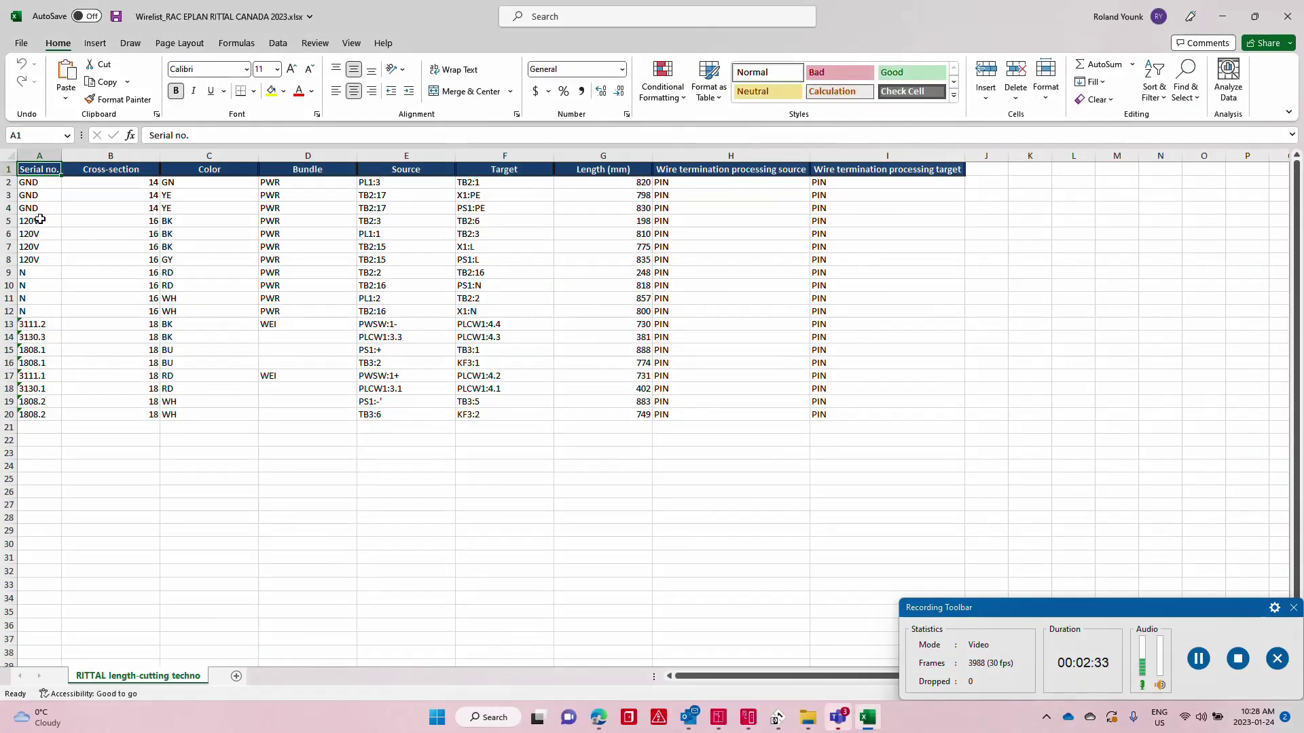
Walk through wire list columns A–G: numbers, cross-sections, colours, bundles, sources, targets, lengths.
left_click_drag(31, 182, 38, 311)
left_click_drag(102, 208, 101, 319)
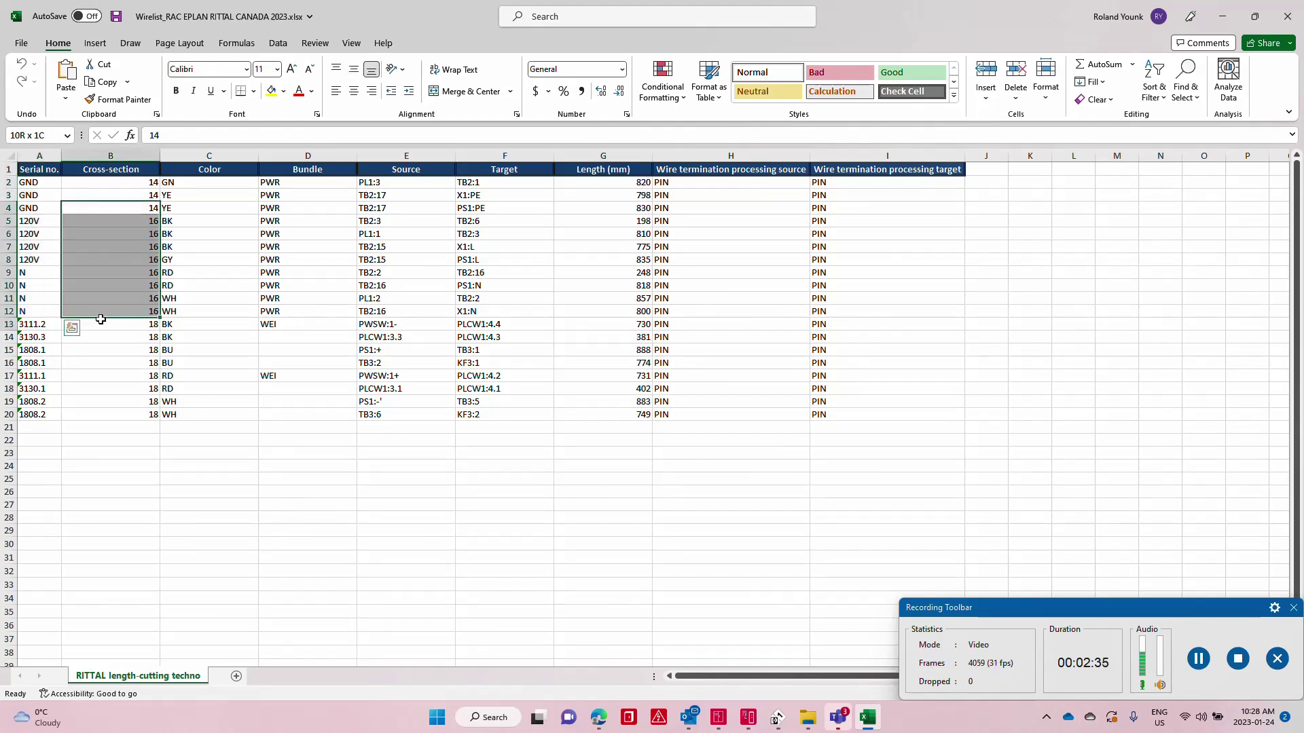
left_click_drag(204, 234, 208, 298)
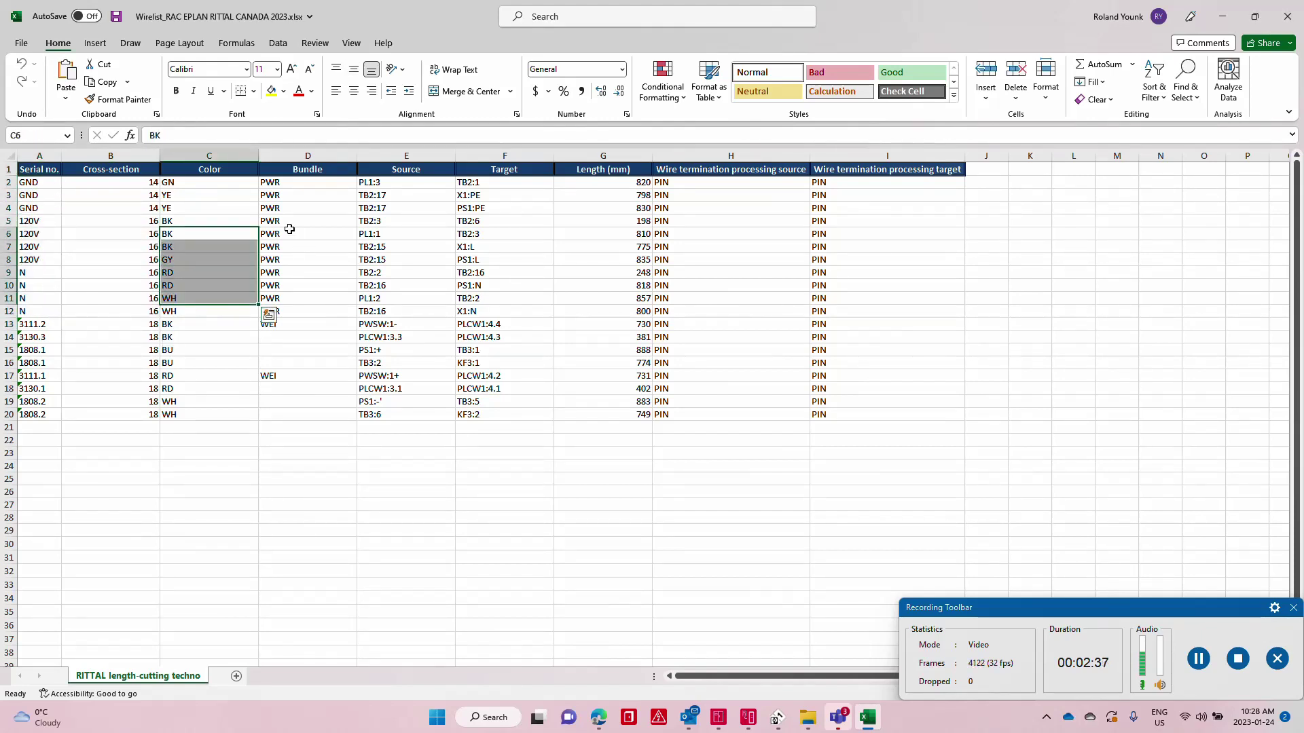
left_click_drag(305, 208, 311, 262)
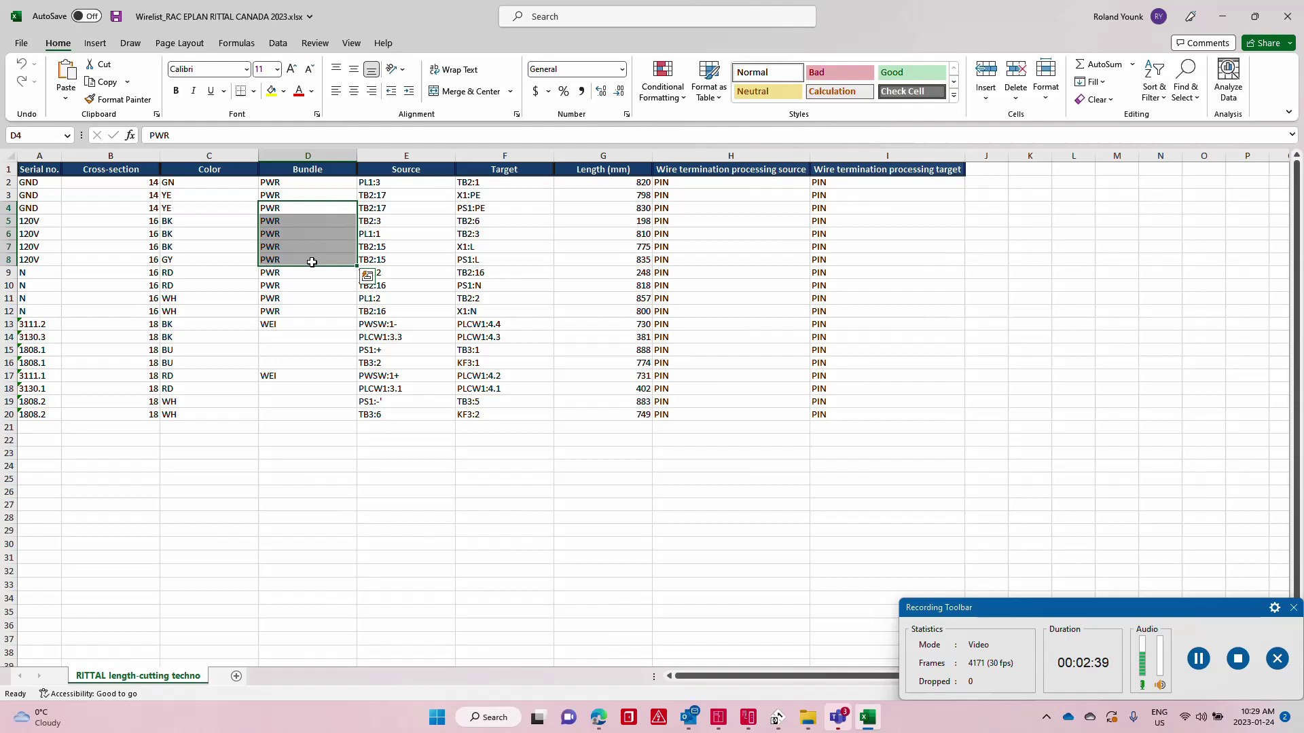
left_click_drag(392, 213, 394, 259)
left_click_drag(499, 209, 508, 276)
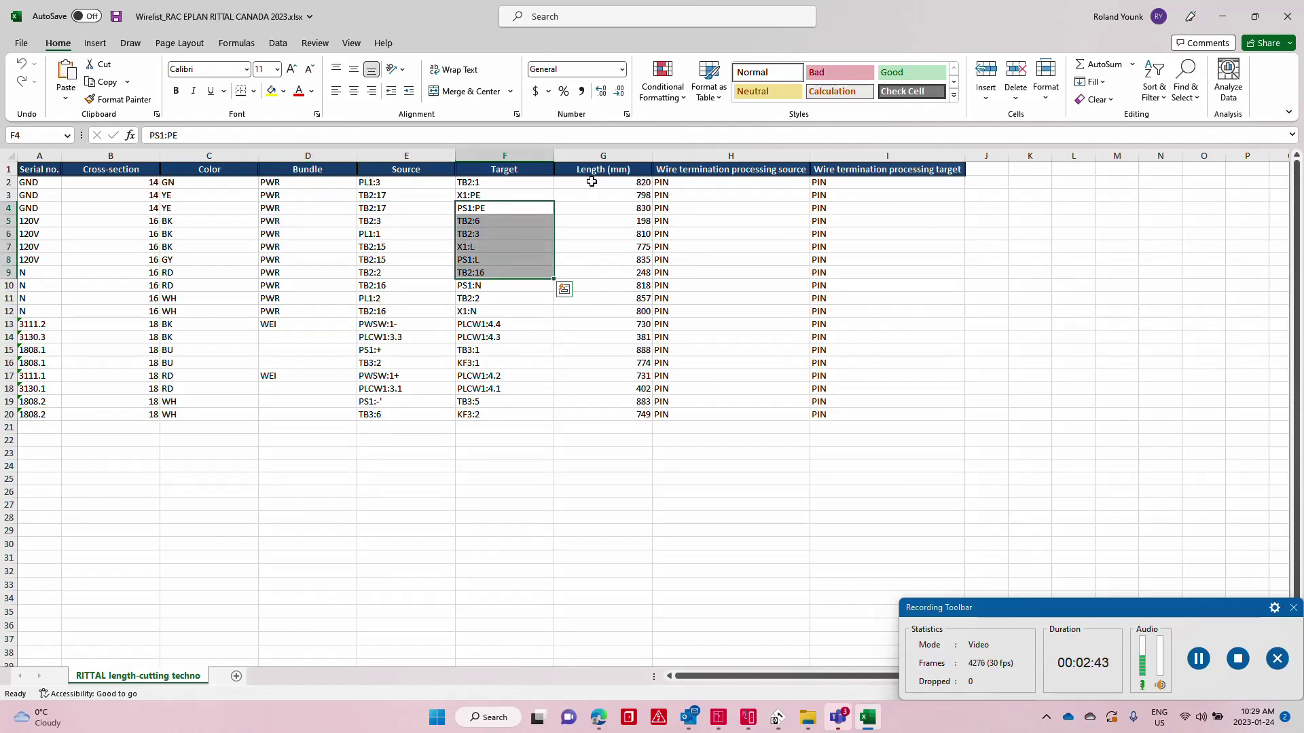
left_click_drag(592, 182, 588, 408)
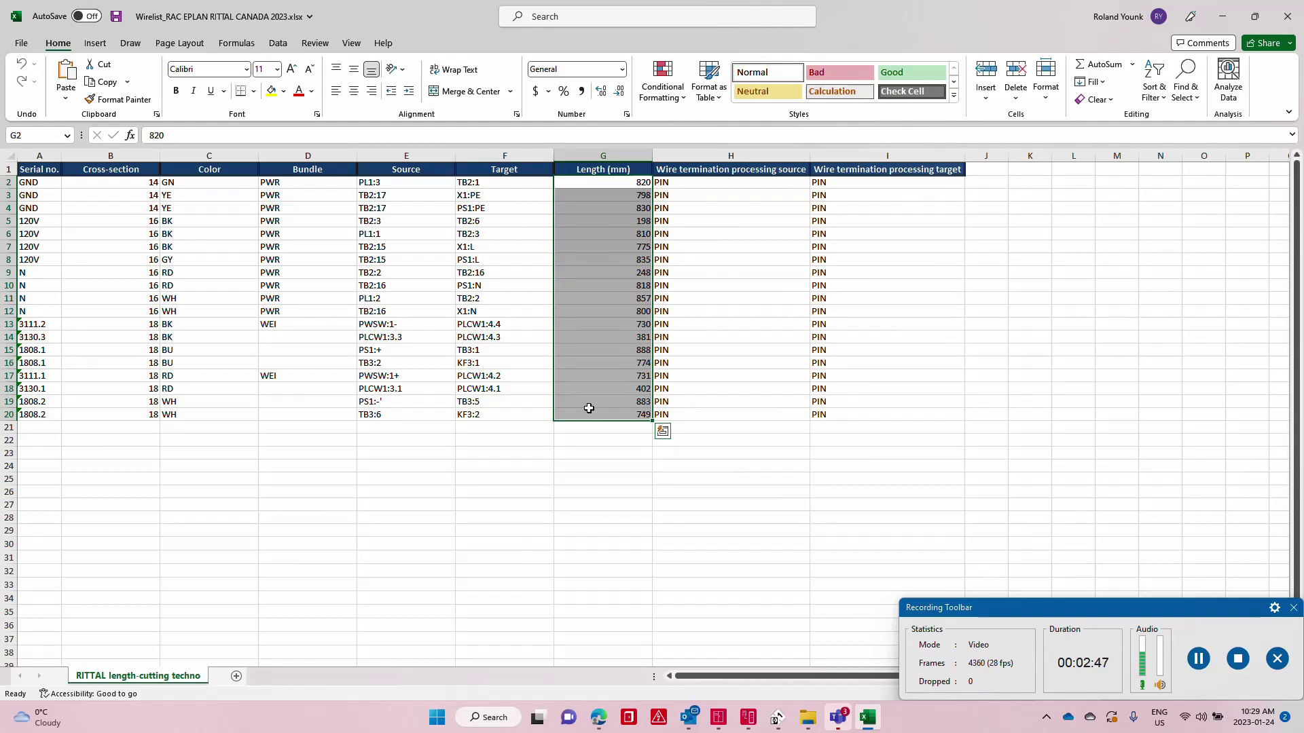
key("alt+Tab")
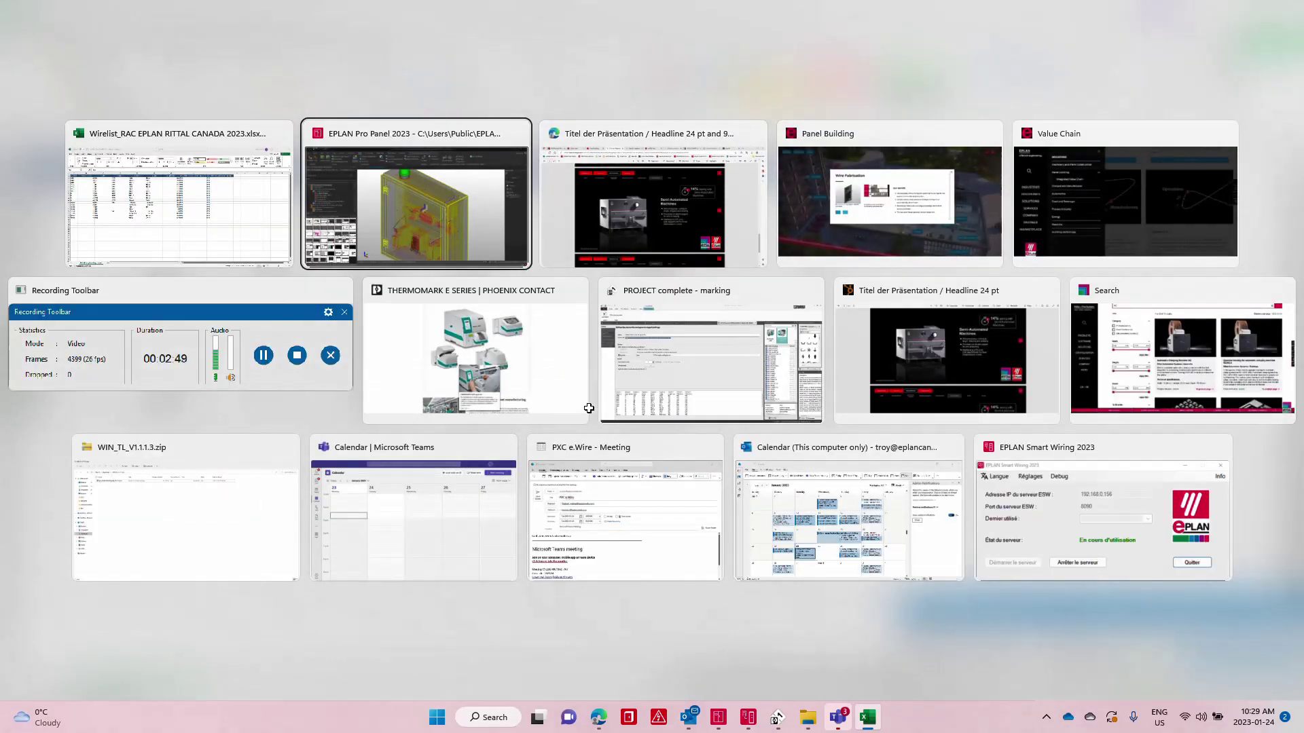
Switch back to the Integrated Value Chain PDF at page 6.
key("alt+Tab")
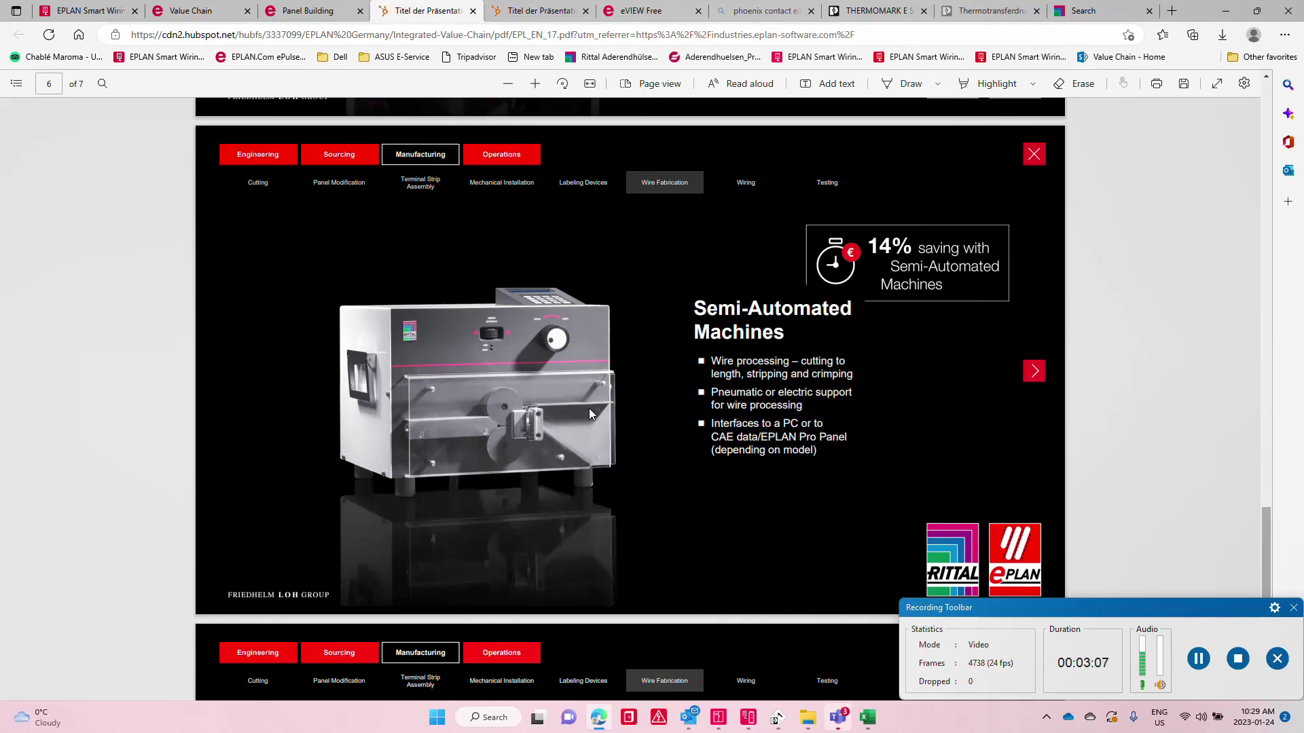
Open the THERMOMARK E SERIES page and view the E.WRAP applicator details.
left_click(889, 14)
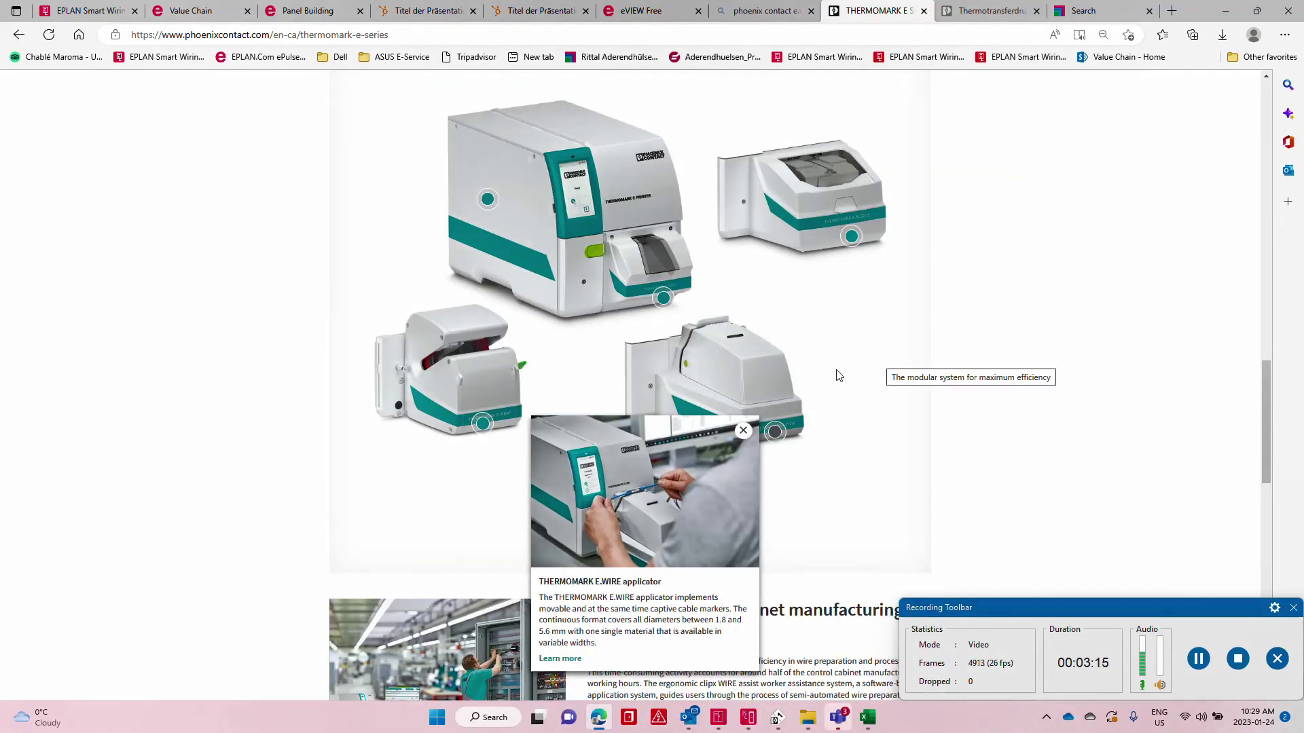
left_click(482, 425)
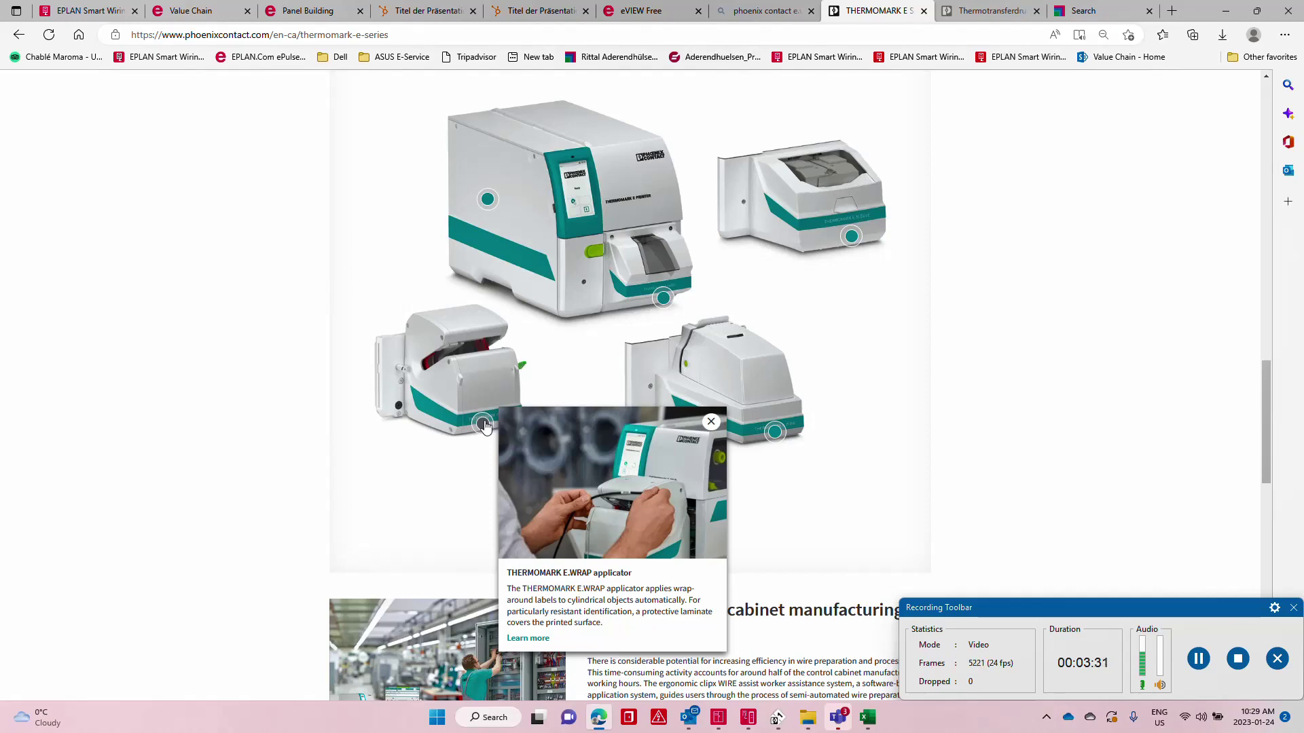
key("ctrl+Tab")
key("ctrl+Tab")
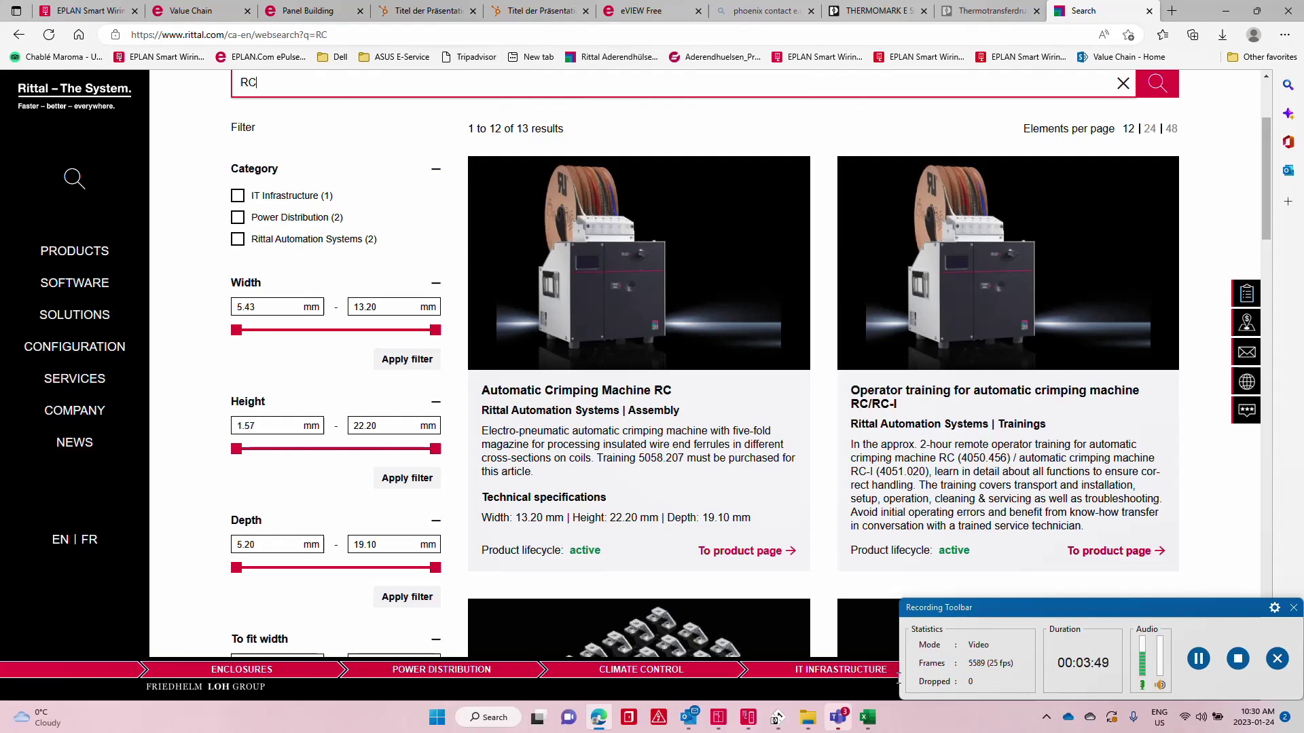
Show wire 4's source PL1:1:1 and target TB2:3:1 in the 3D cabinet.
left_click(73, 12)
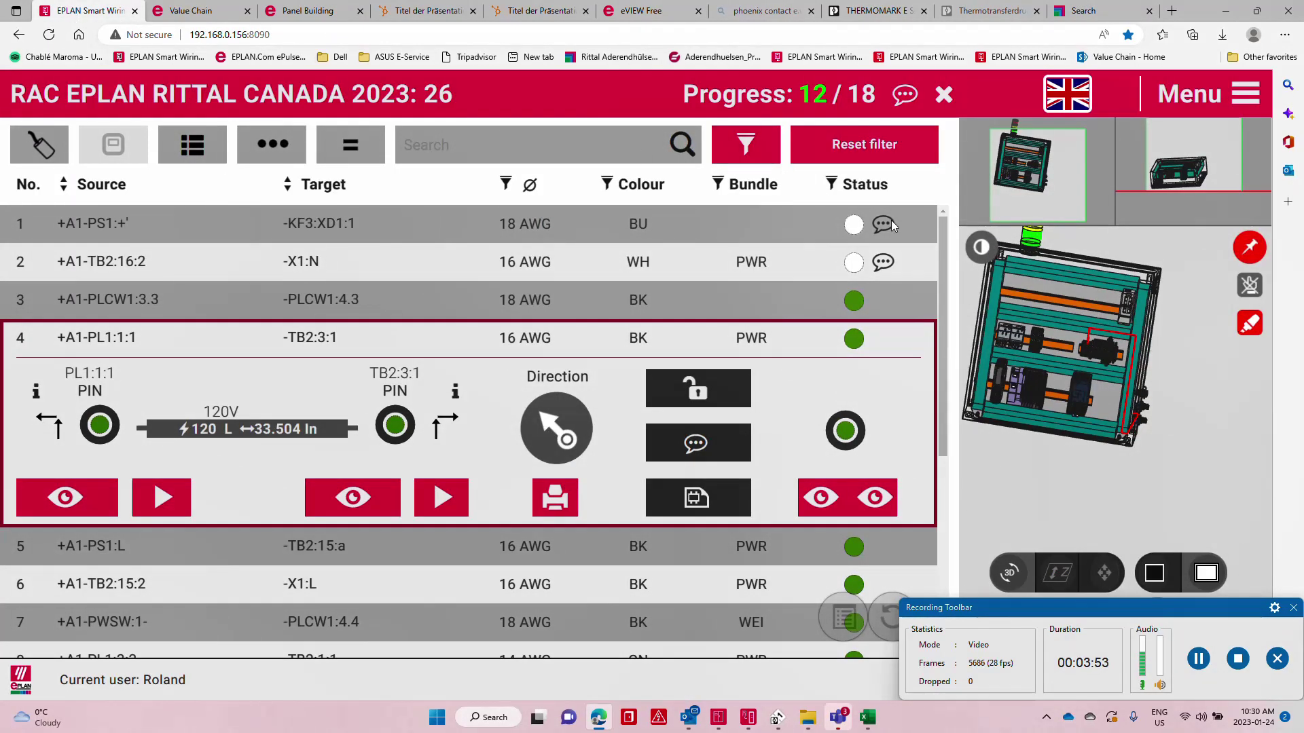
scroll(1085, 369, "up", 5)
scroll(1087, 370, "down", 3)
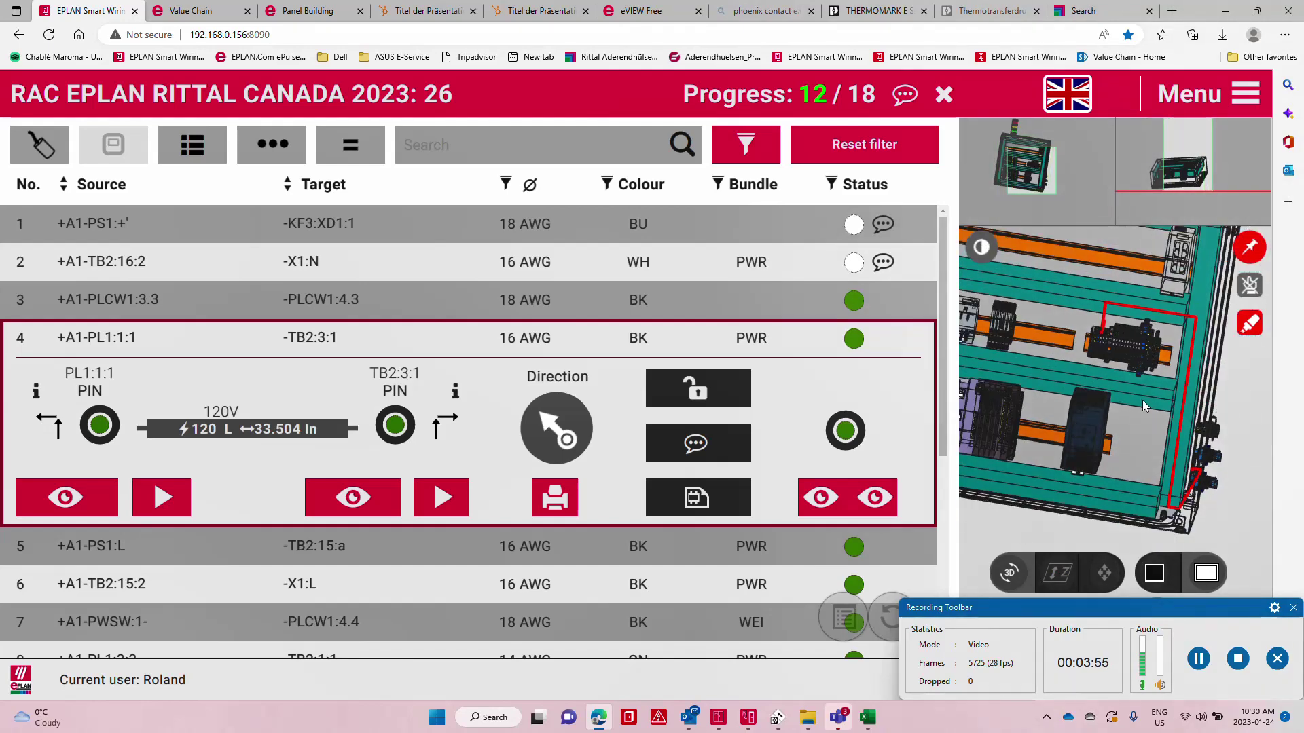
left_click_drag(1135, 398, 1174, 449)
left_click(77, 498)
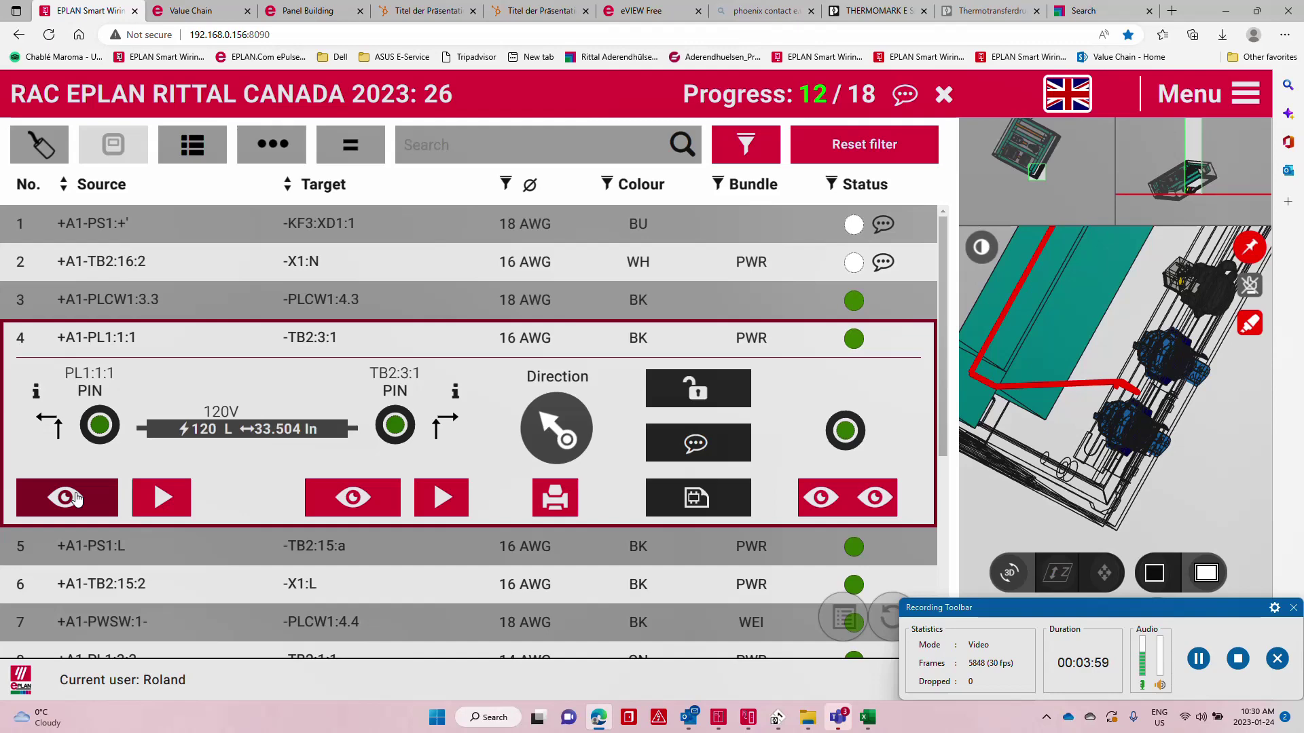
left_click(345, 500)
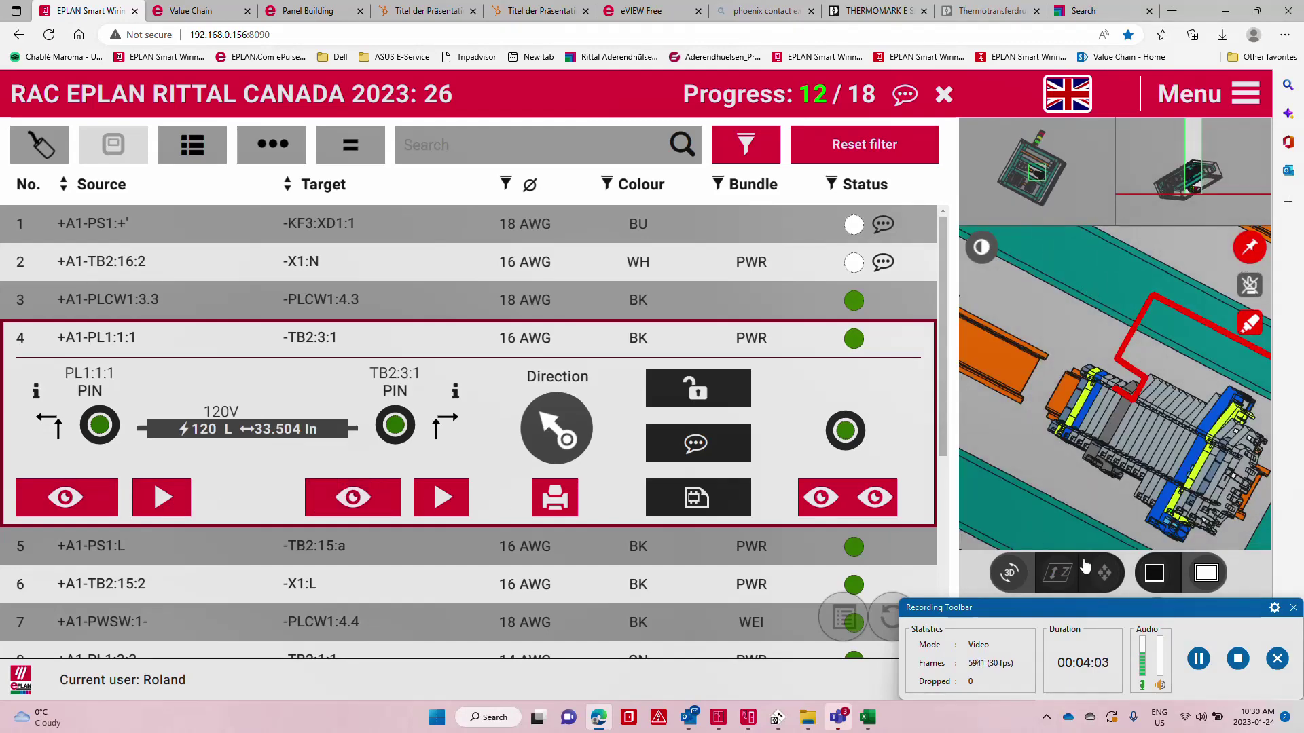
Turn the 3D view to a top-down look at the terminal block, then return to the Excel wirelist.
left_click(1104, 576)
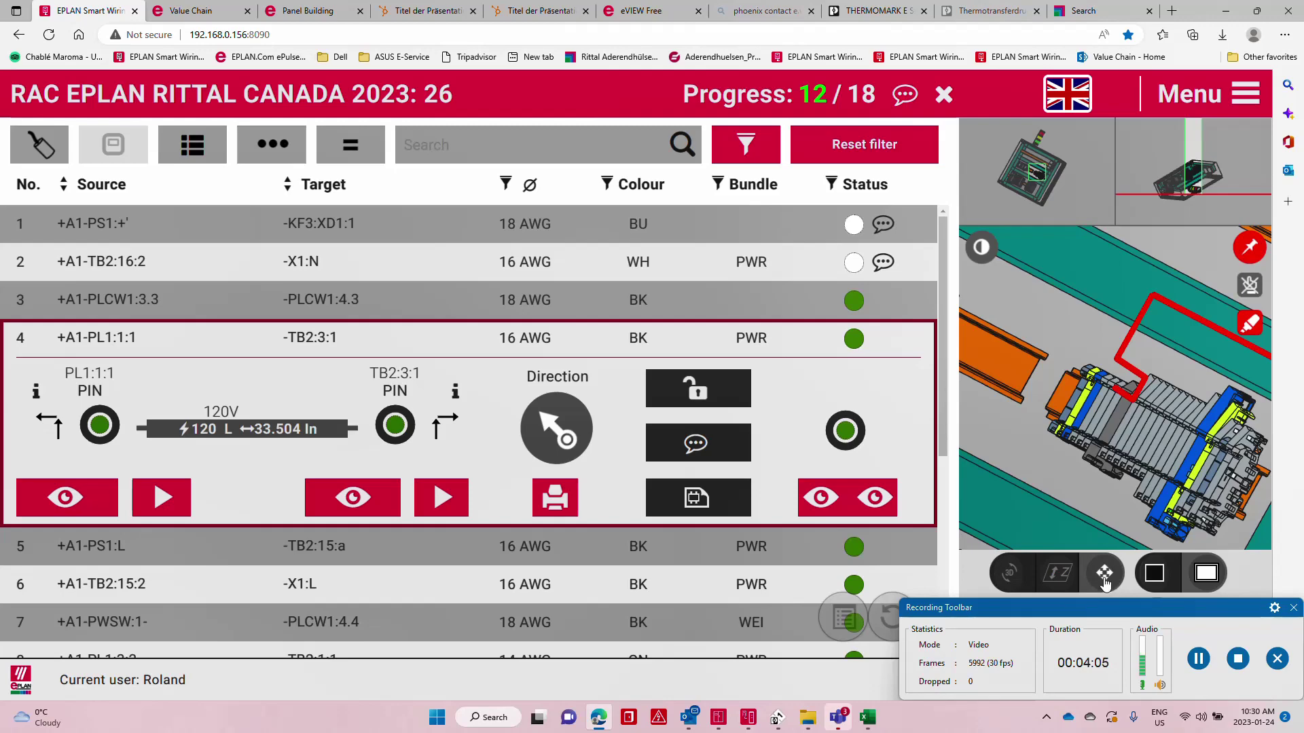
left_click(1008, 576)
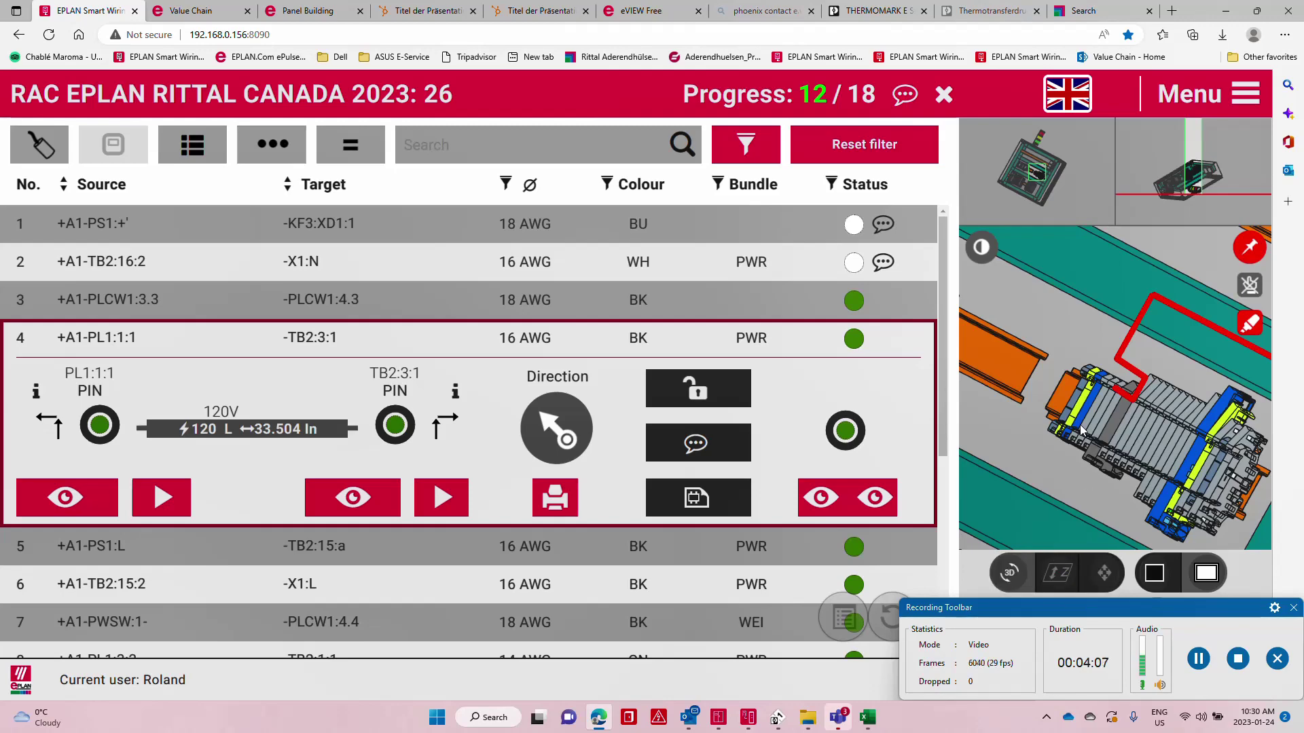
left_click_drag(1081, 430, 1114, 501)
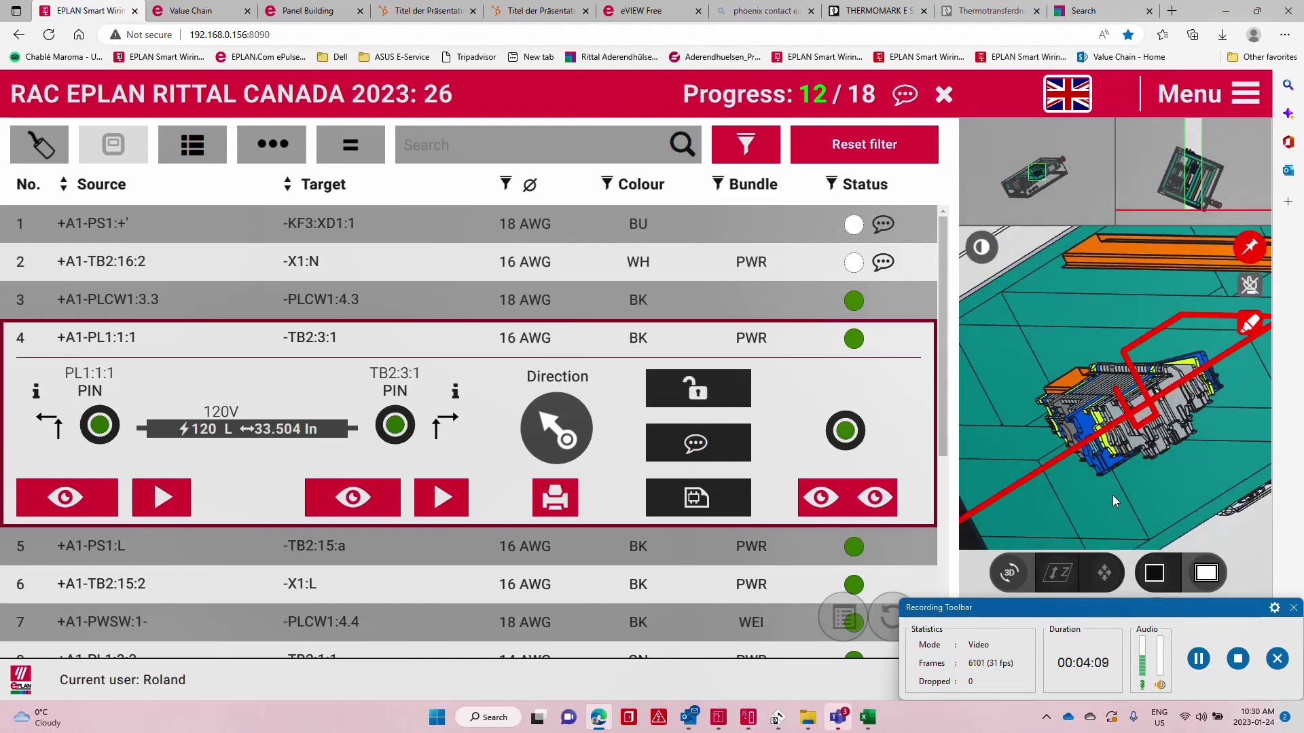
left_click(1205, 572)
left_click_drag(1090, 422, 1138, 512)
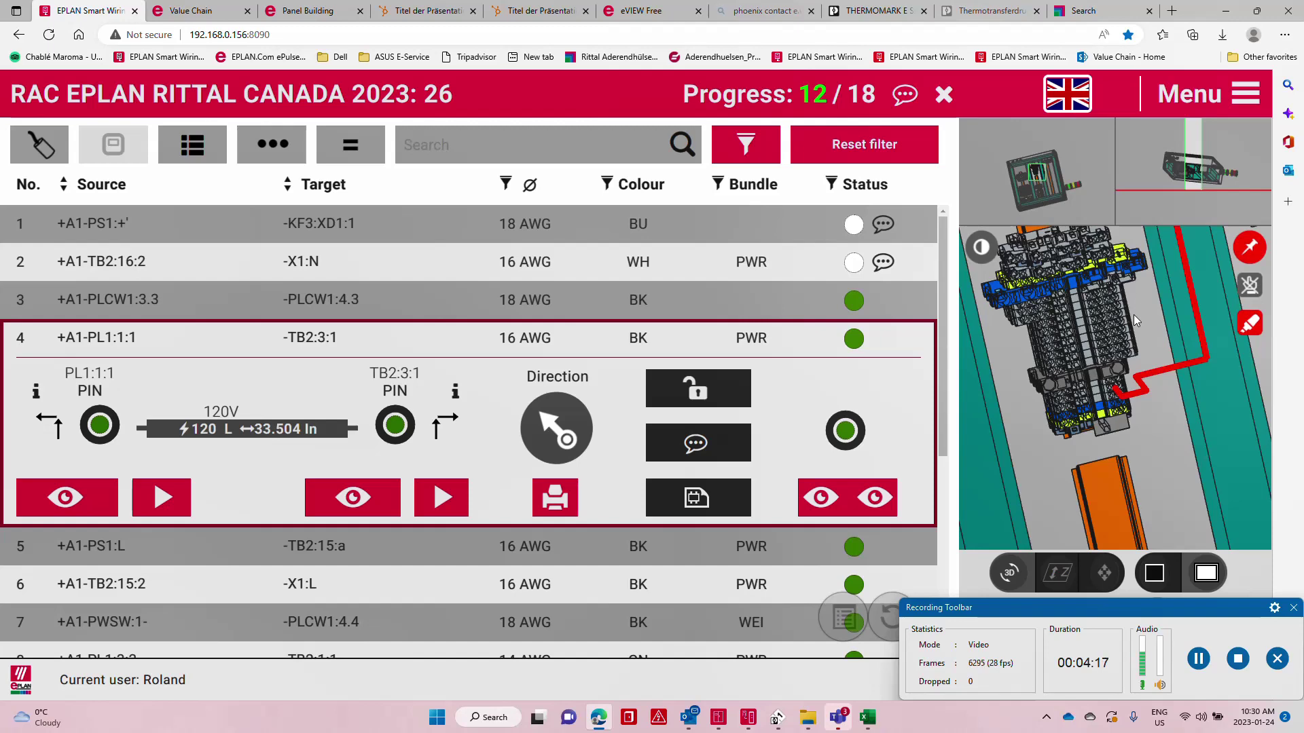
left_click(718, 717)
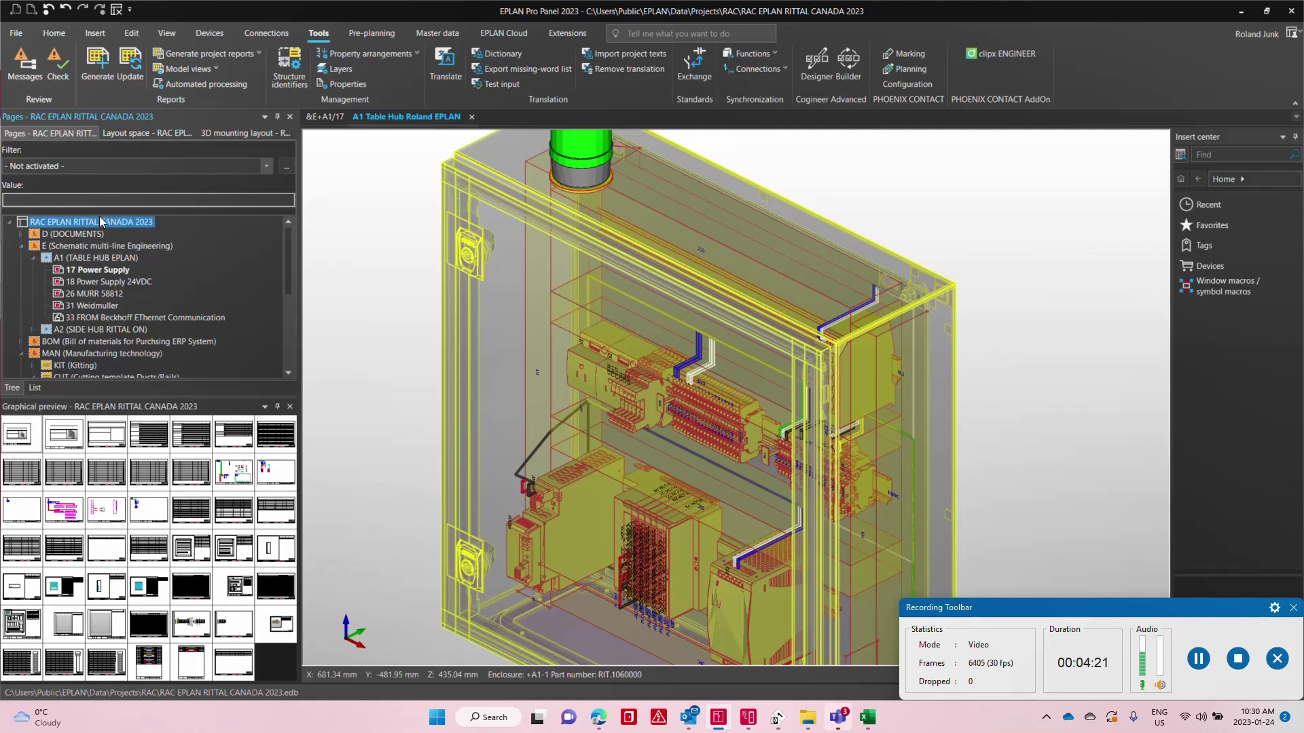
left_click(867, 719)
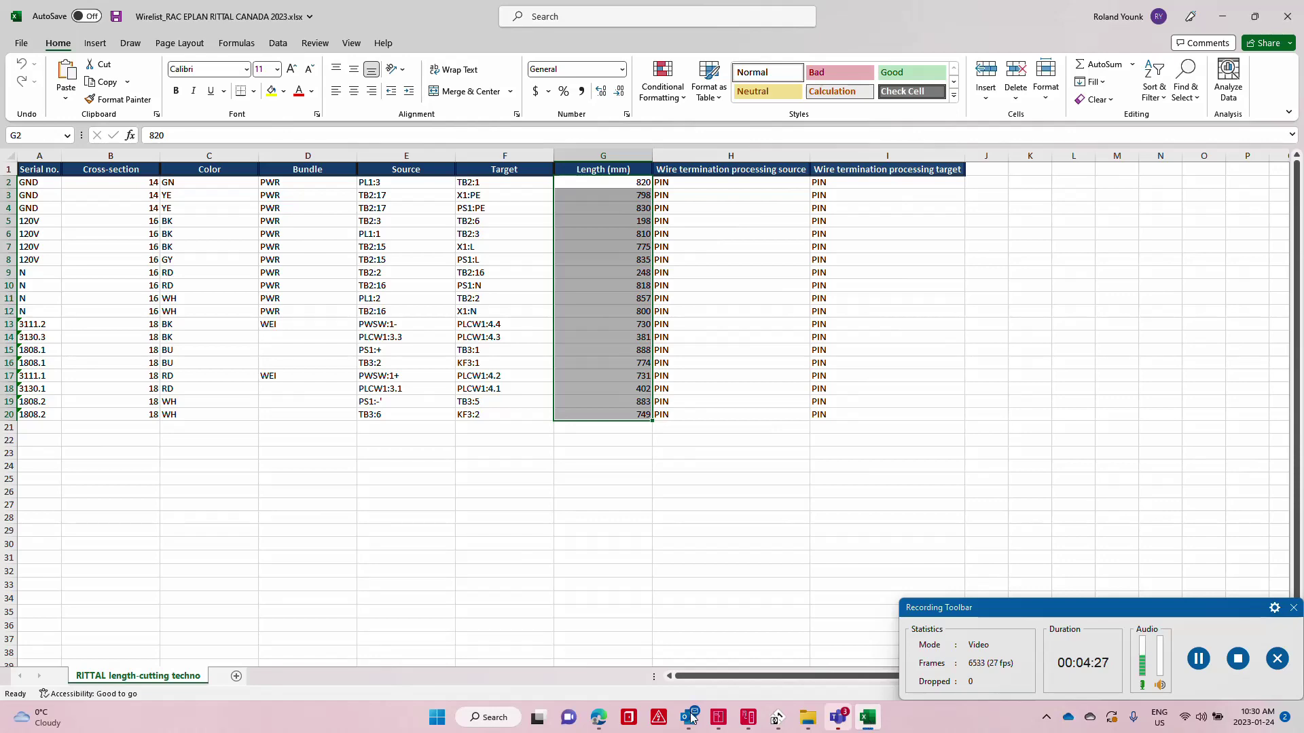
Export the marking texts from EPLAN Pro Panel to PROJECT complete.
left_click(718, 717)
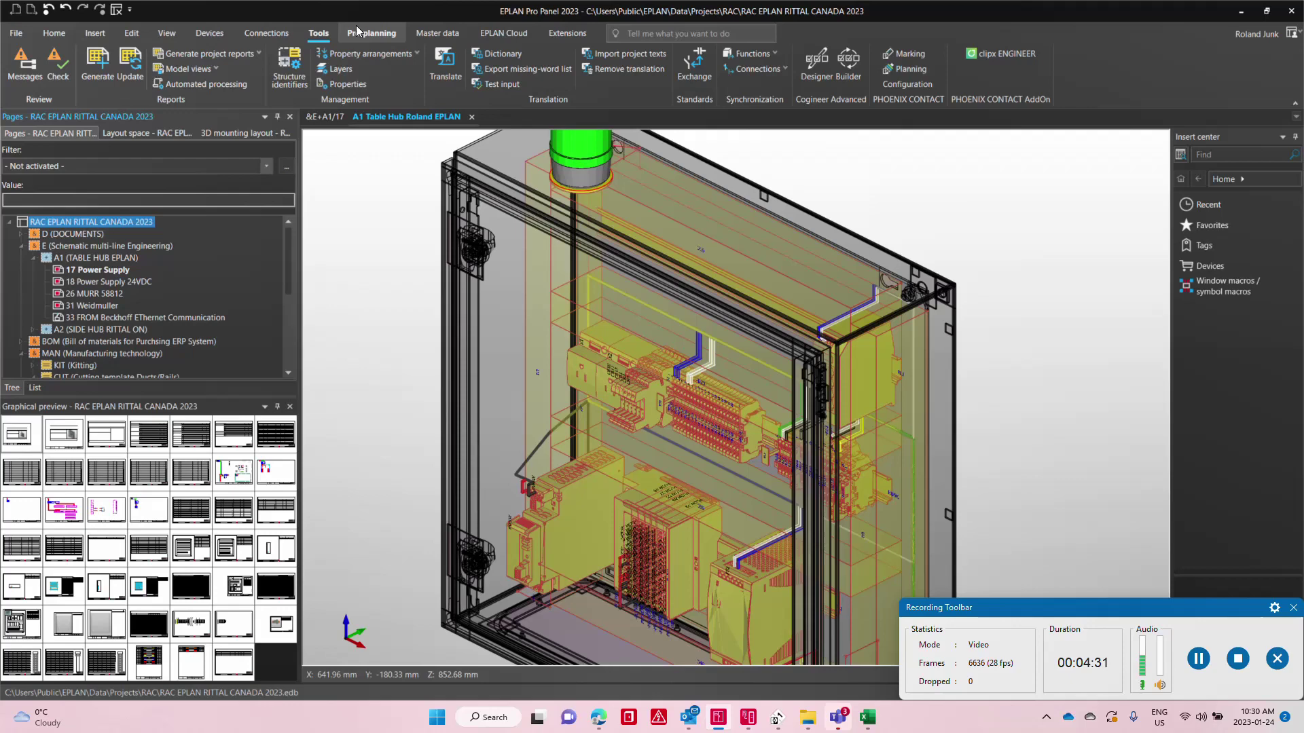
left_click(906, 54)
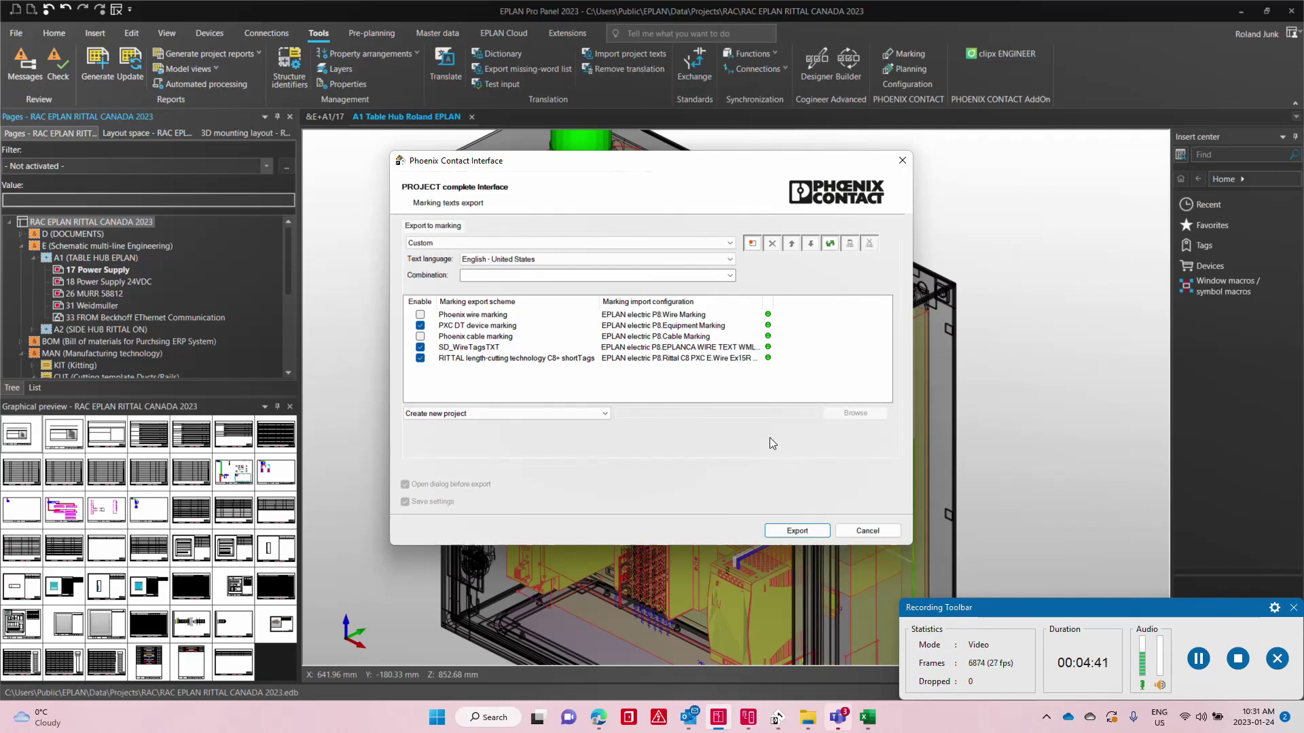
left_click(778, 715)
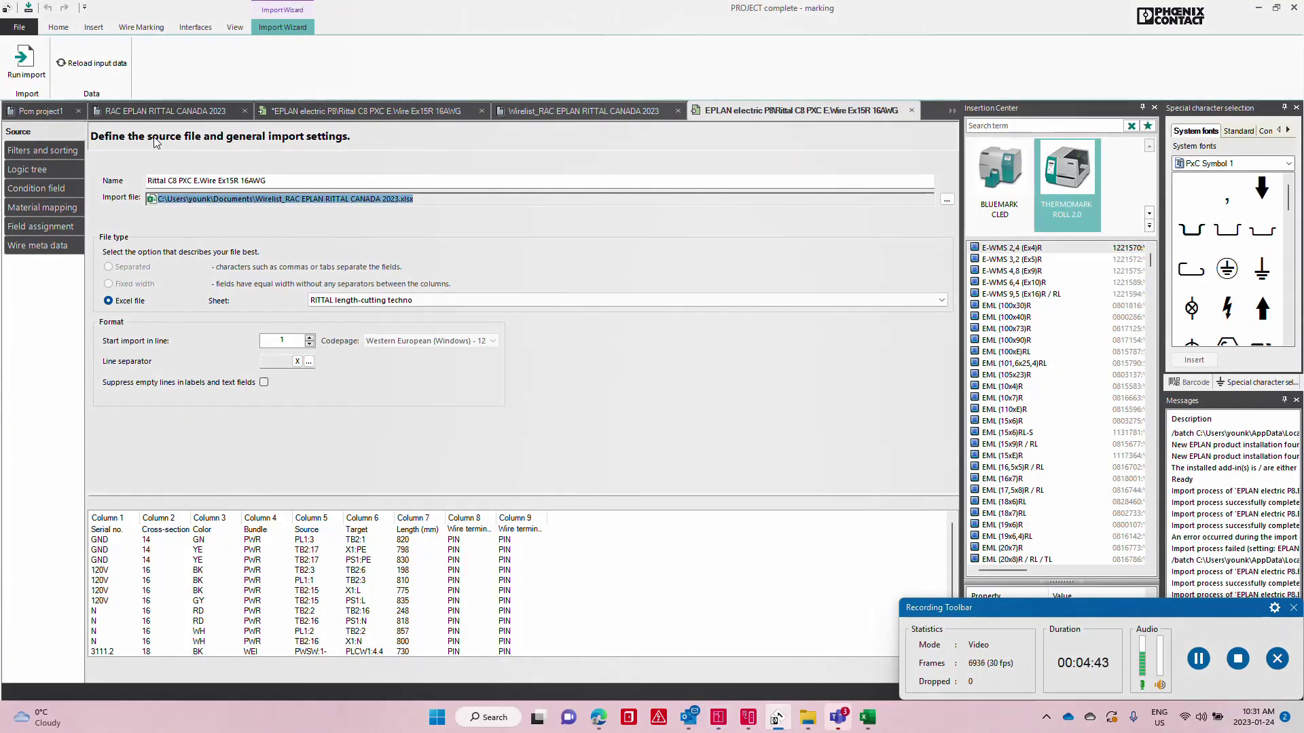
Review the imported project's EML (20x8)R labels and all WML 6 wire label sheets.
left_click(153, 112)
left_click(116, 173)
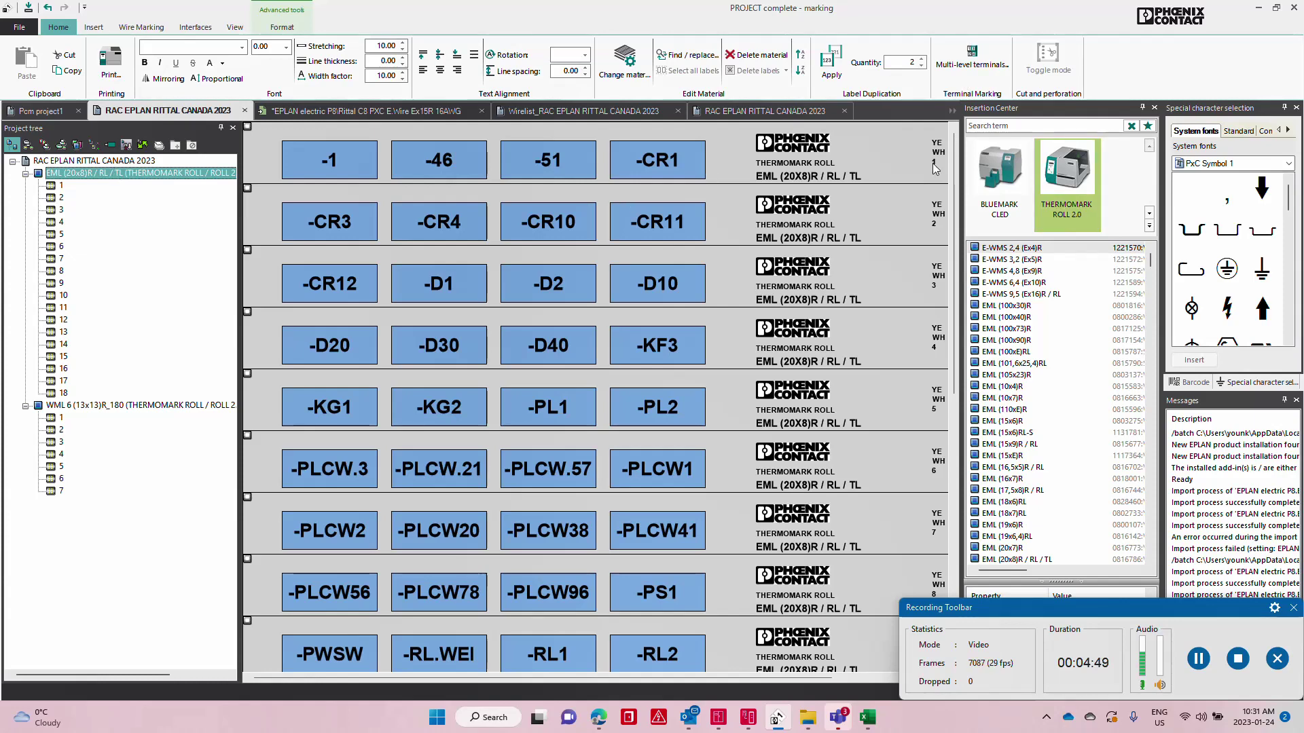
left_click(116, 417)
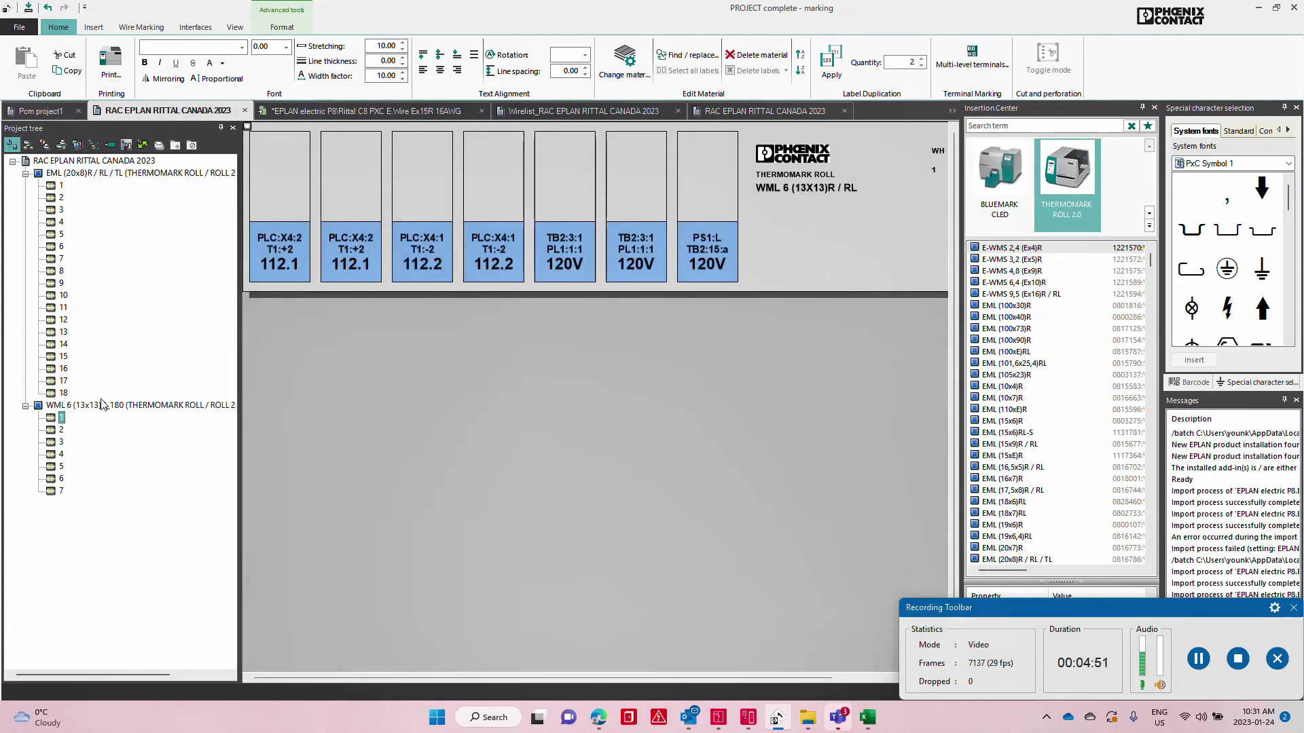
left_click(99, 406)
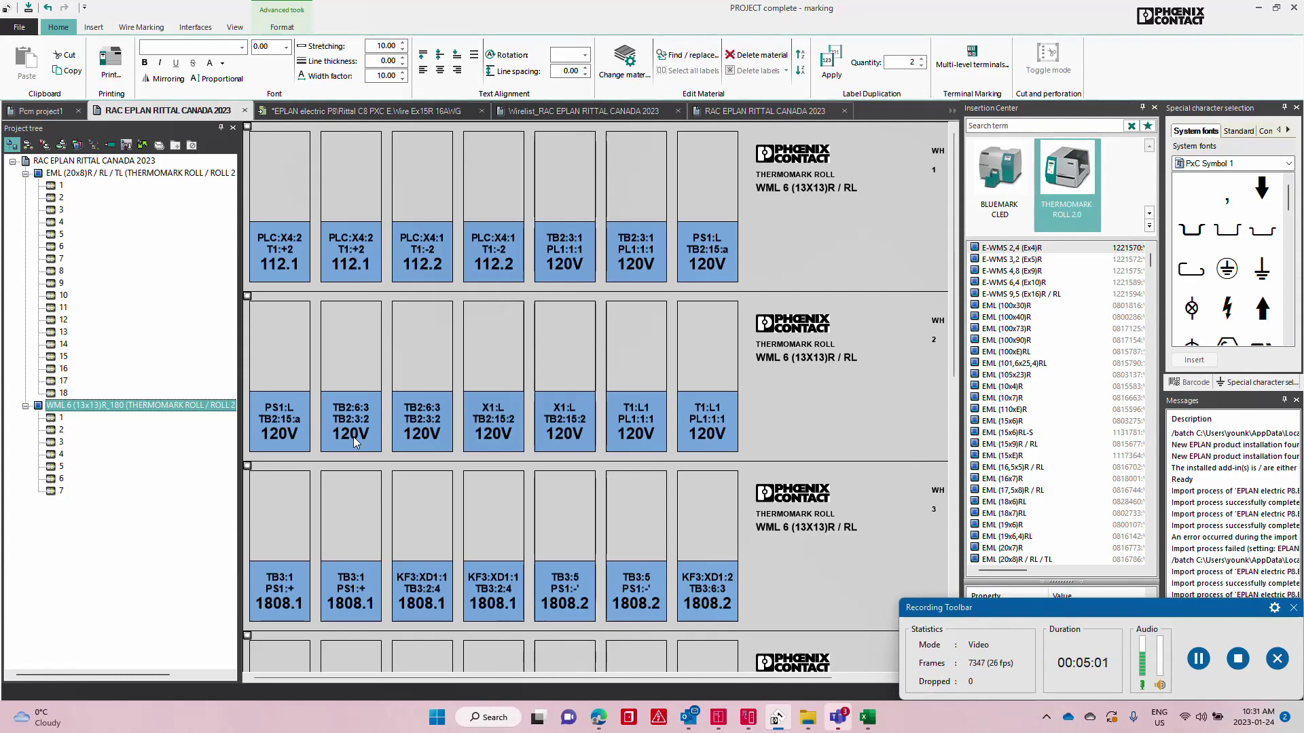
key("alt+Tab")
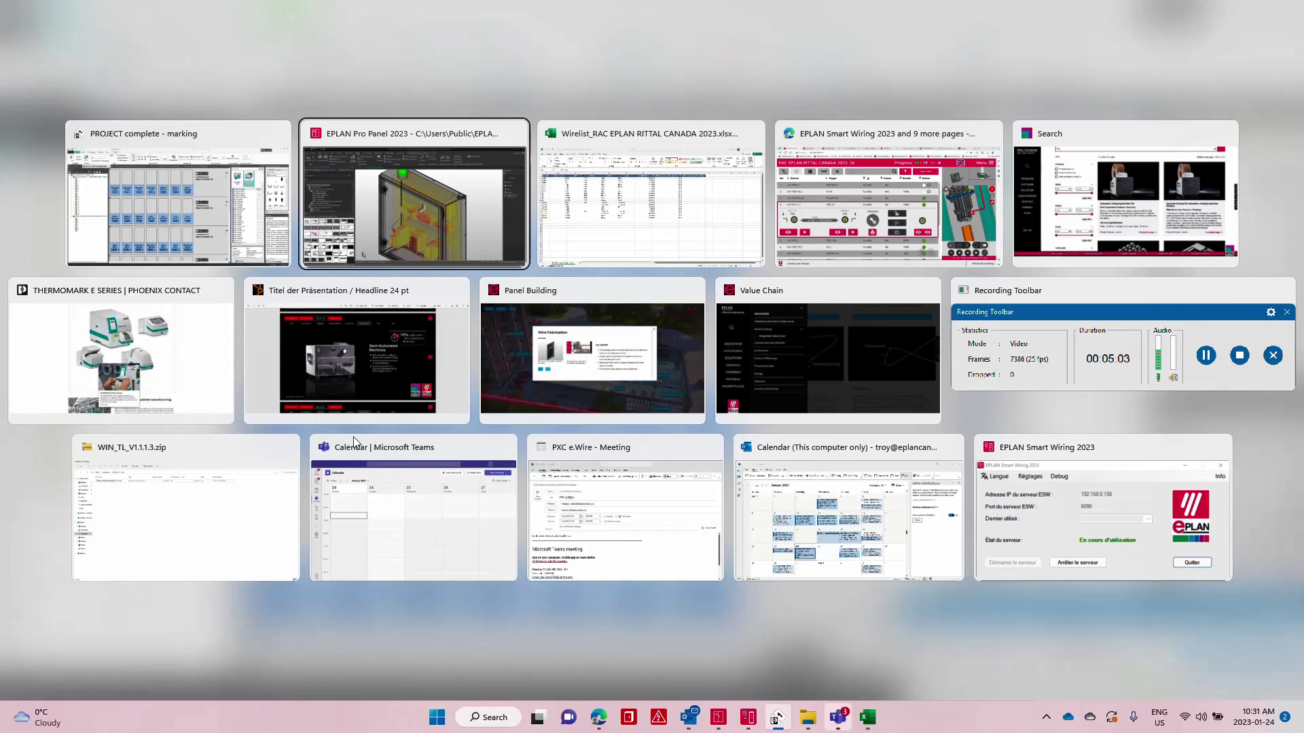
Switch to Edge and go to the THERMOMARK E.600 D printer page on Phoenix Contact's site.
key("Tab")
key("Tab")
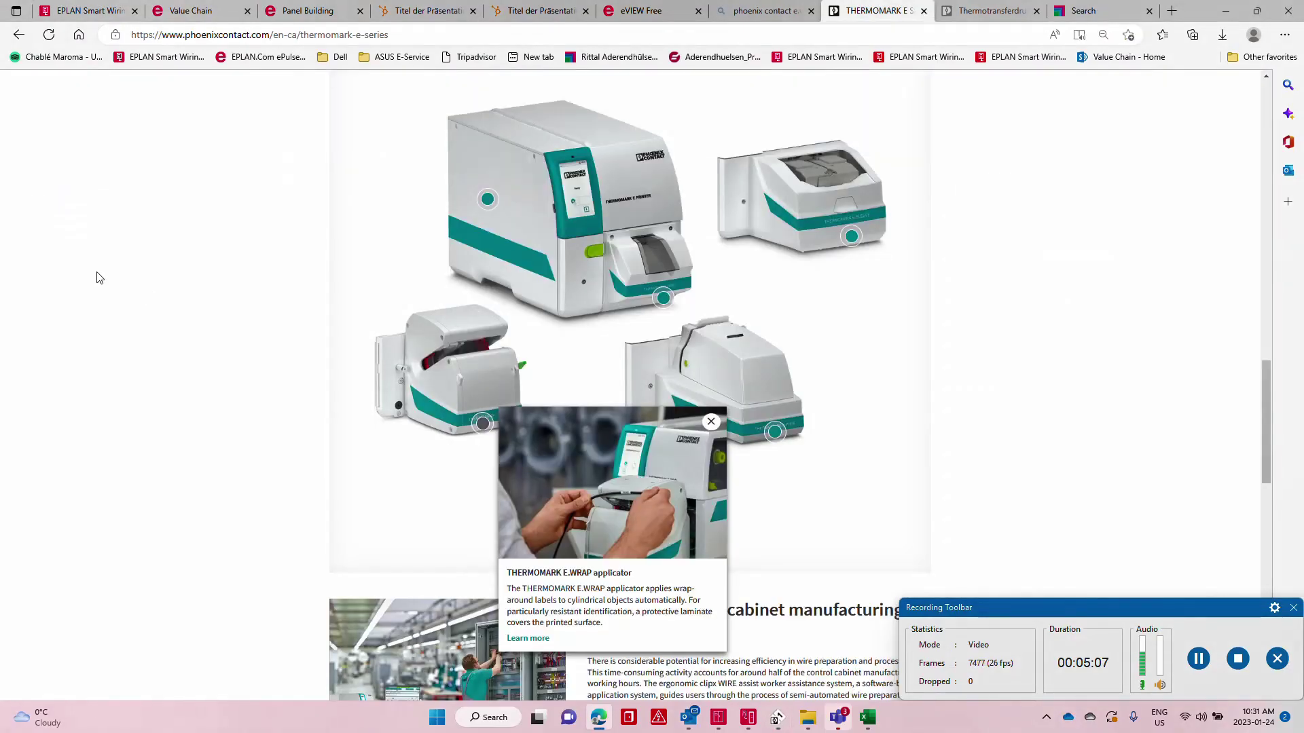
left_click(988, 17)
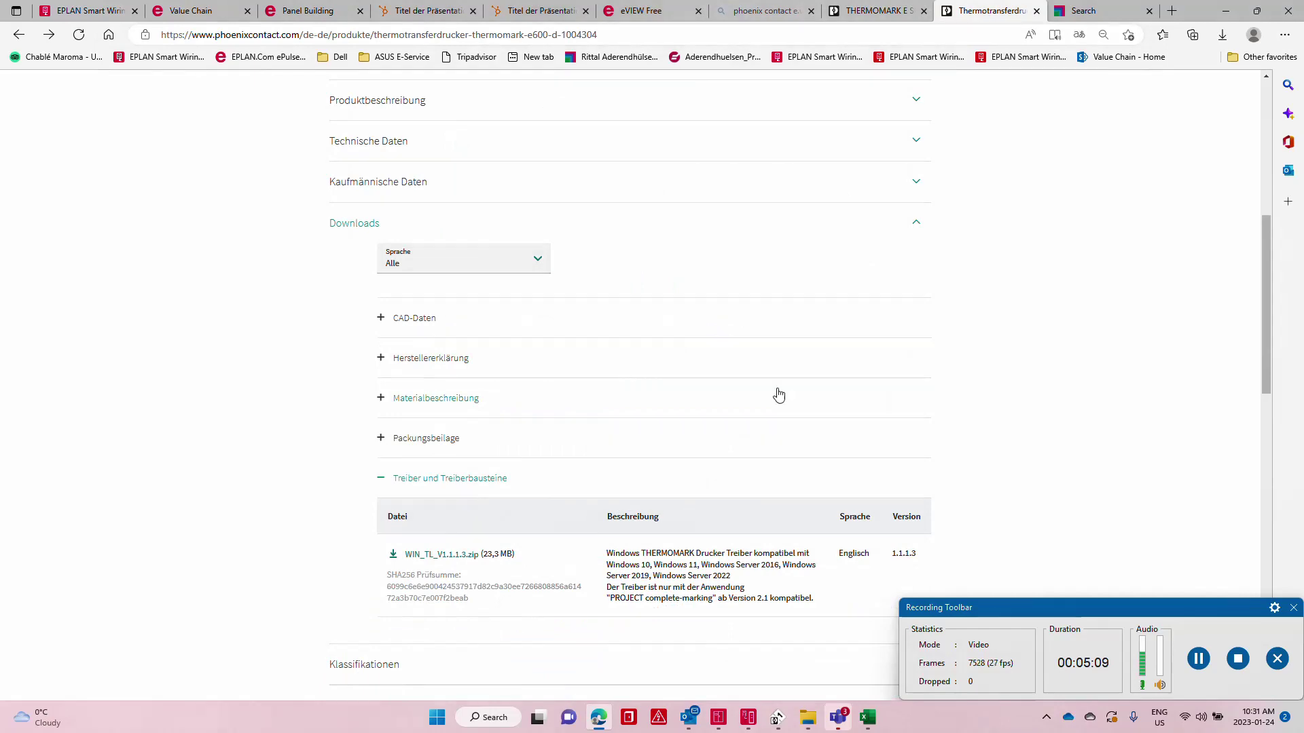
scroll(777, 393, "up", 7)
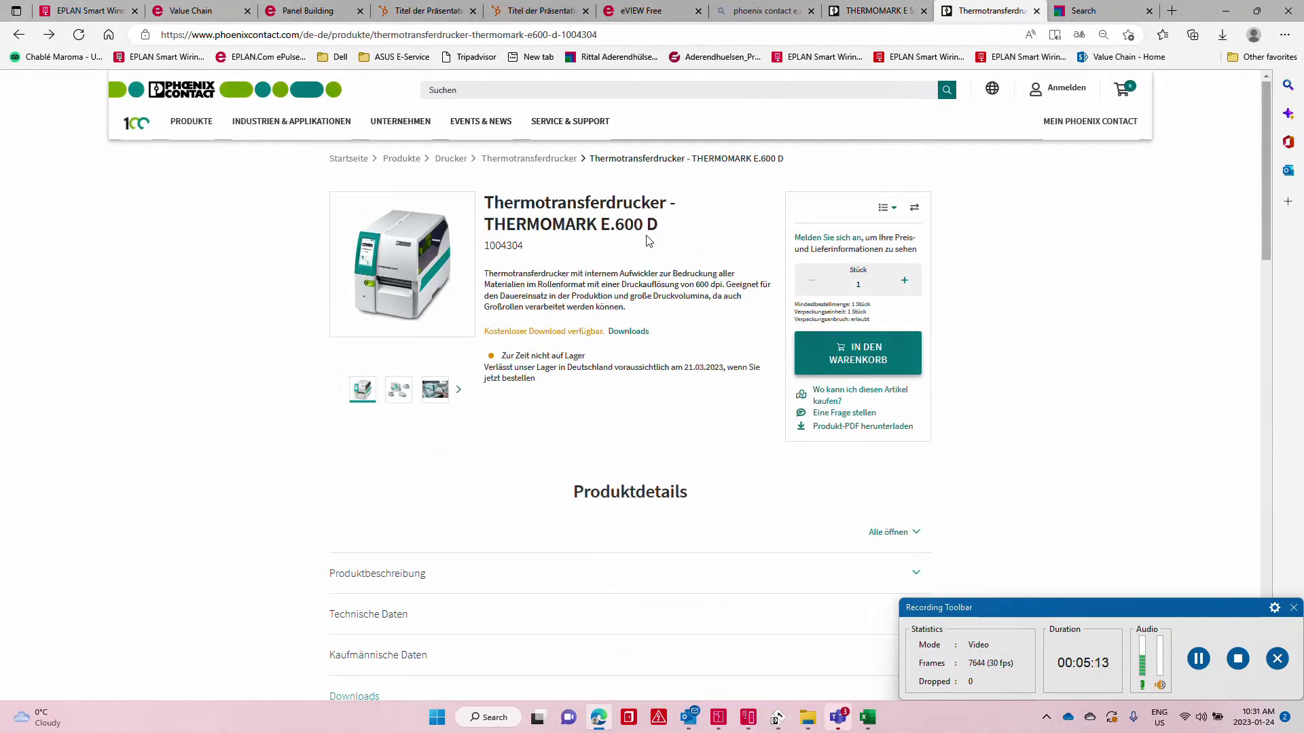
scroll(416, 288, "down", 7)
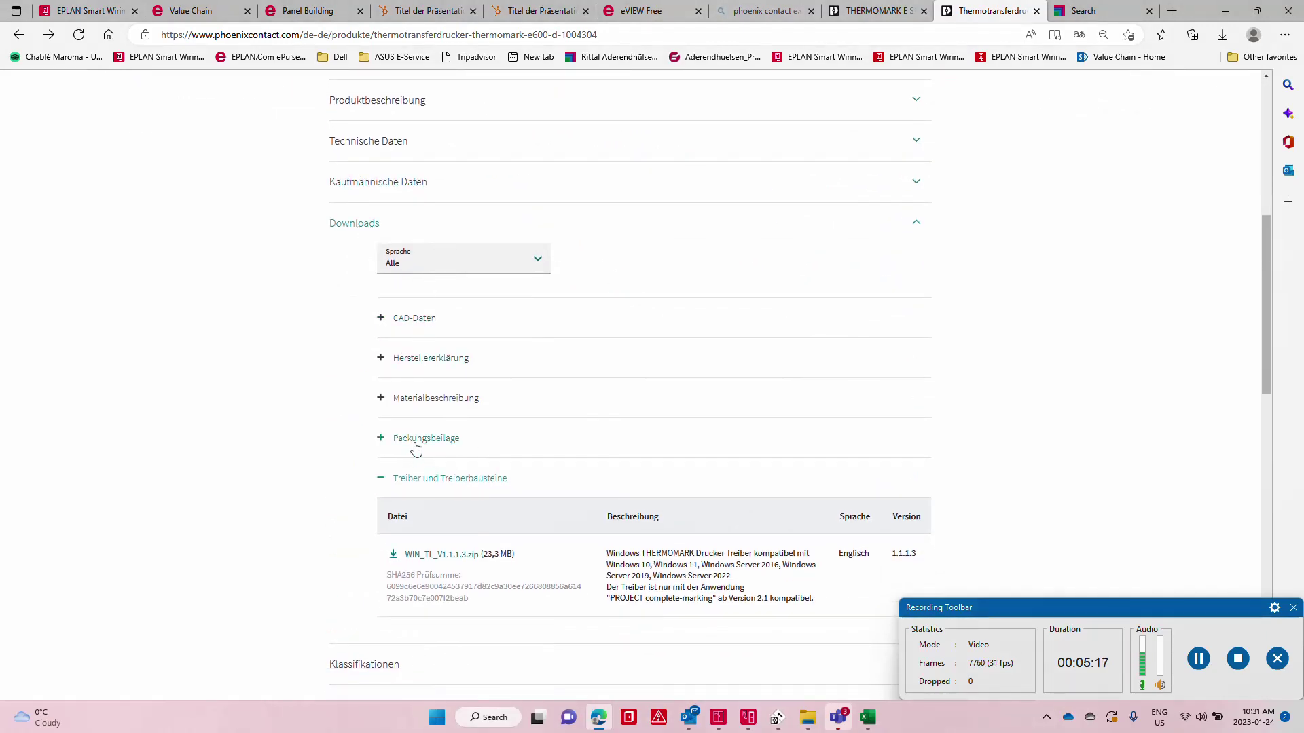
Download and open the WIN_TL_V1.1.1.3.zip driver, then return to PROJECT complete marking.
left_click(434, 557)
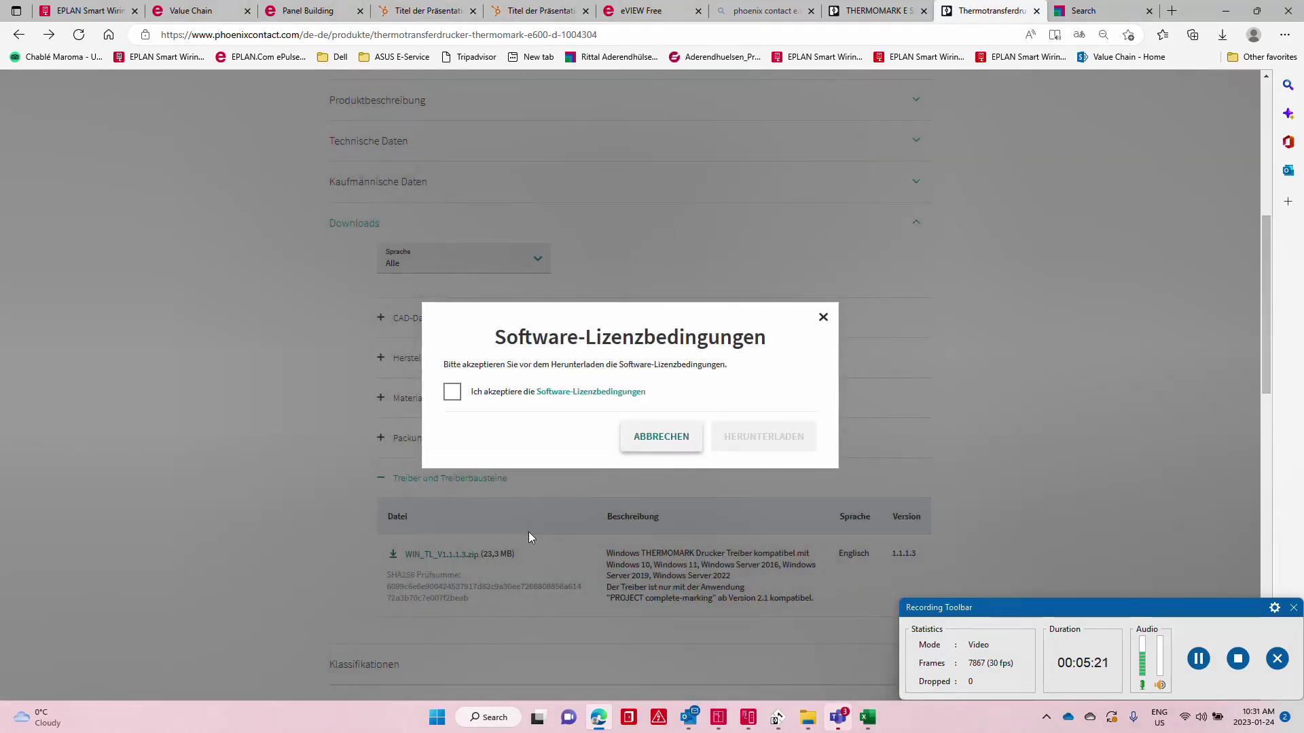
left_click(828, 323)
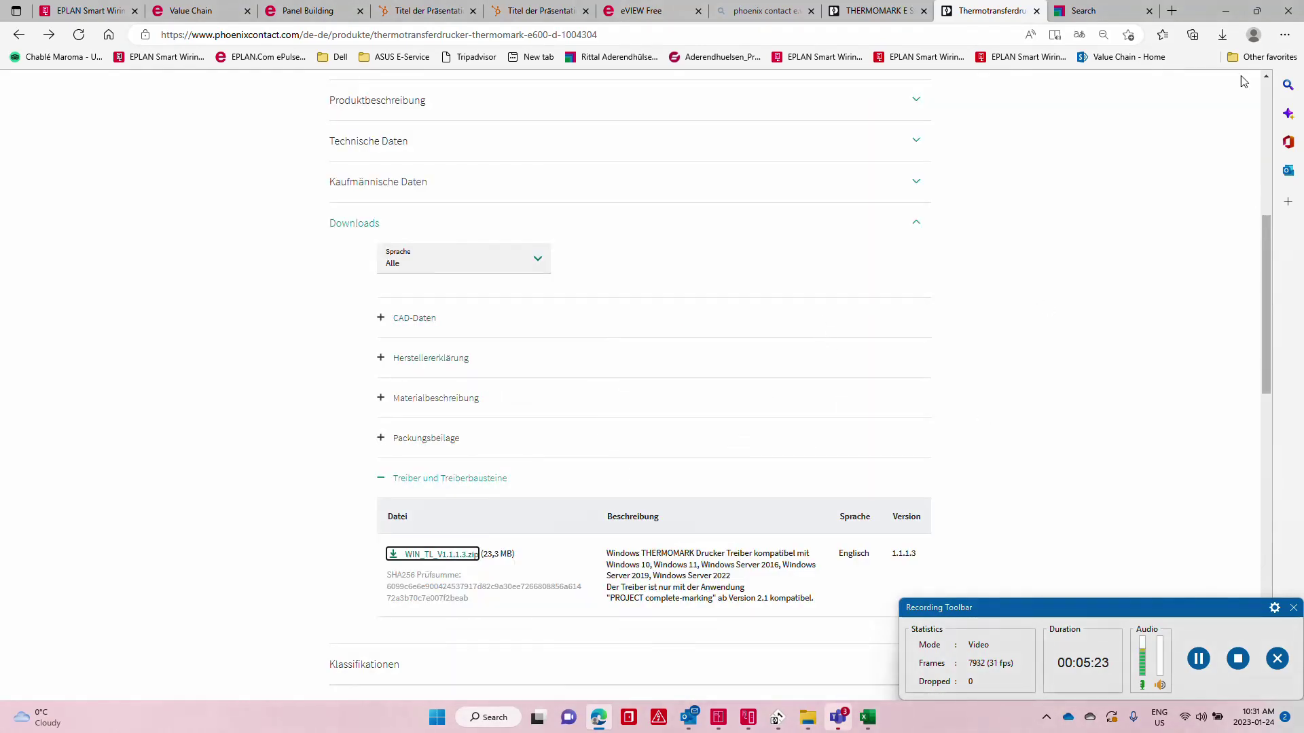
left_click(1223, 37)
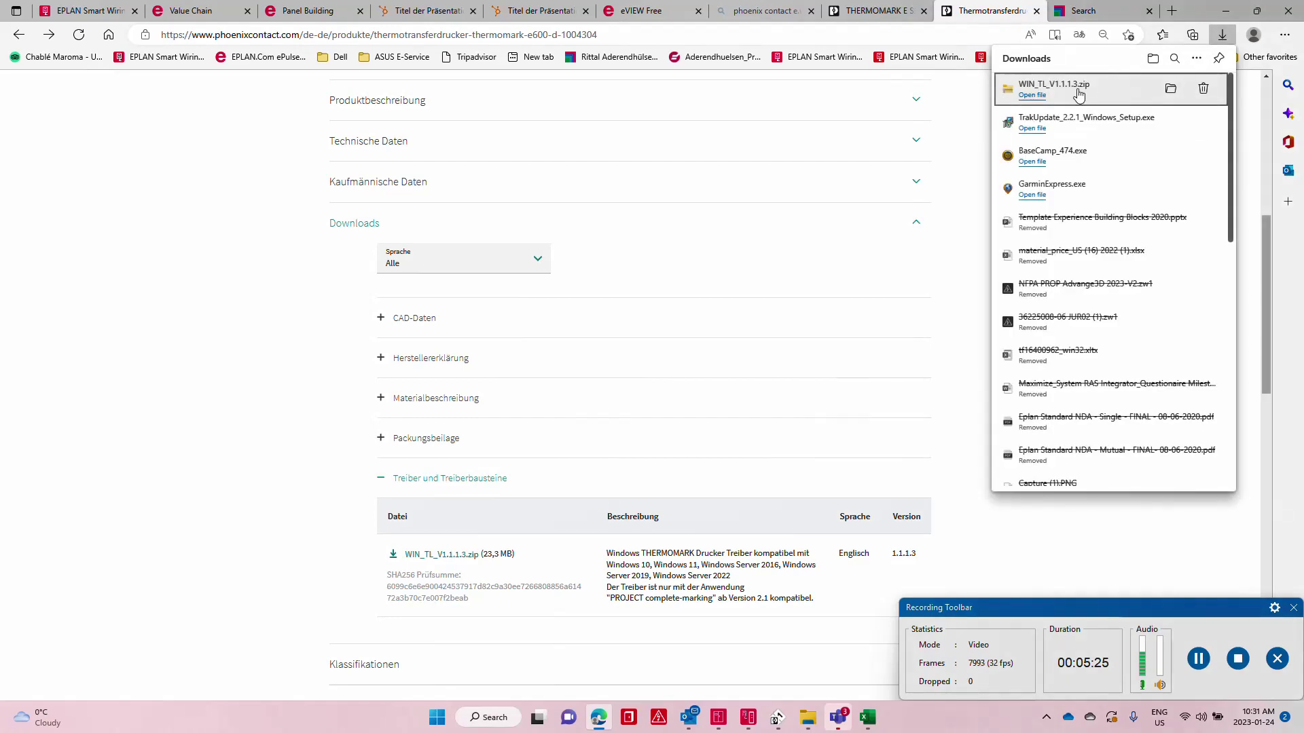
left_click(1077, 90)
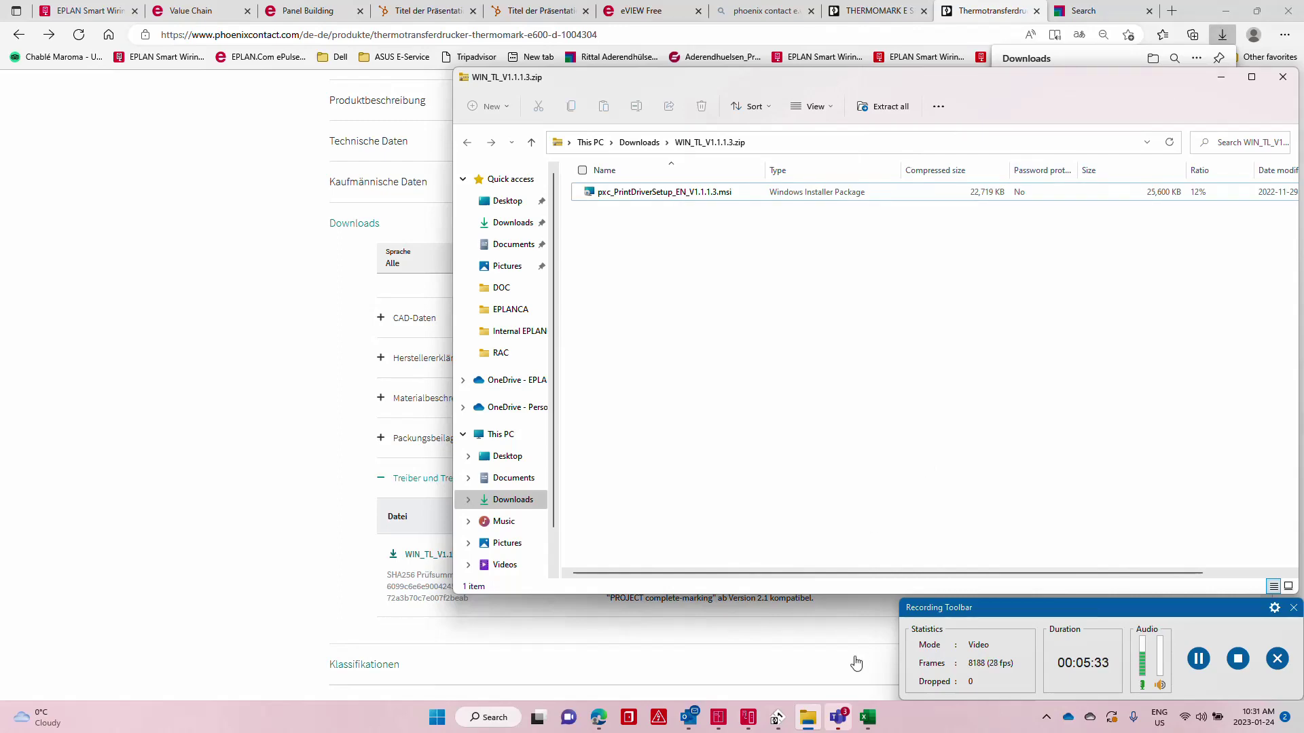
left_click(776, 717)
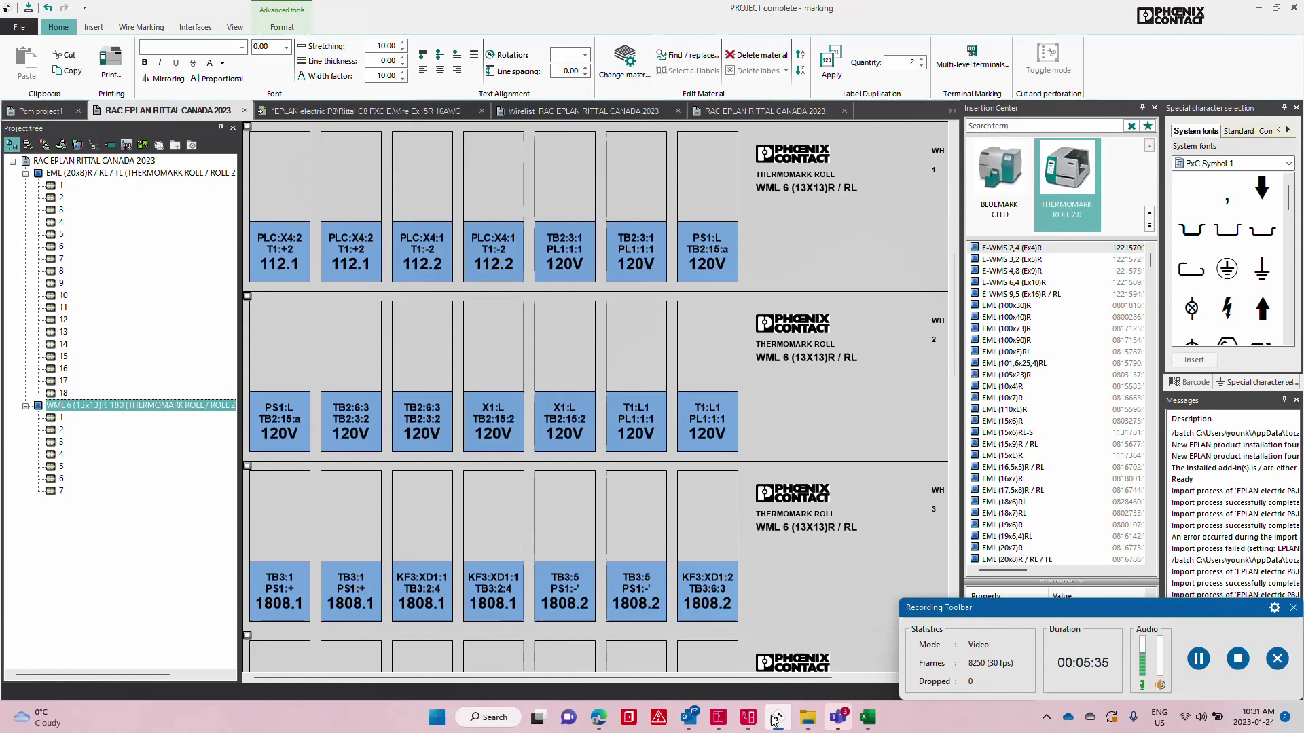
Add an E.VARIO THERMOMARK E.300 D / E.600 D in Active Printers and activate its E.WIRE variant.
left_click(19, 27)
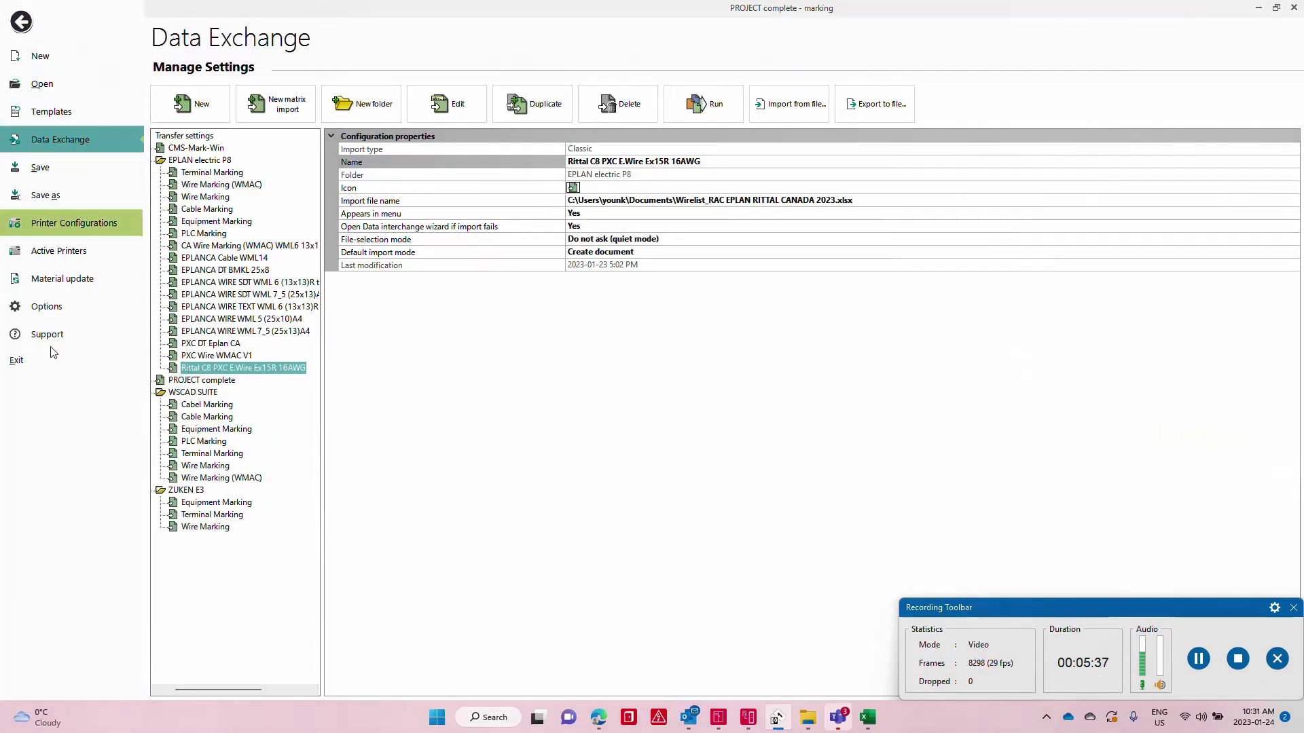
left_click(70, 255)
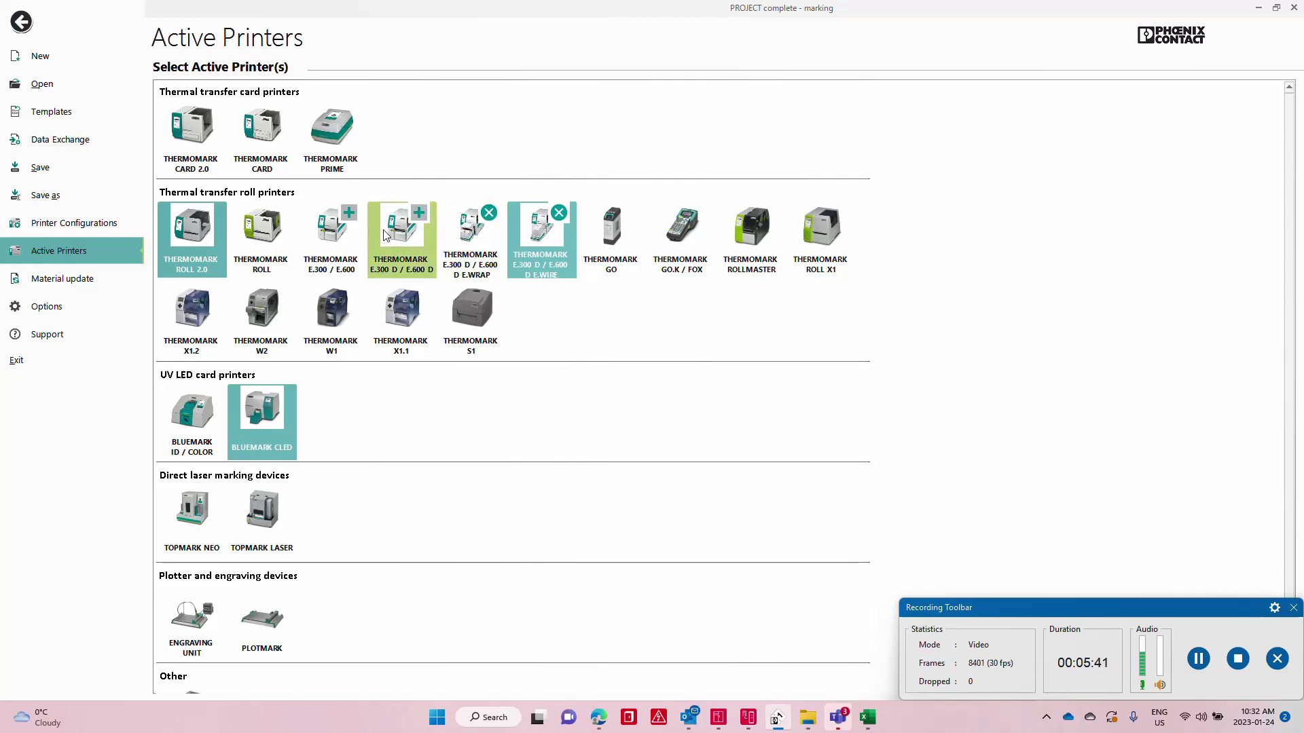
left_click(419, 214)
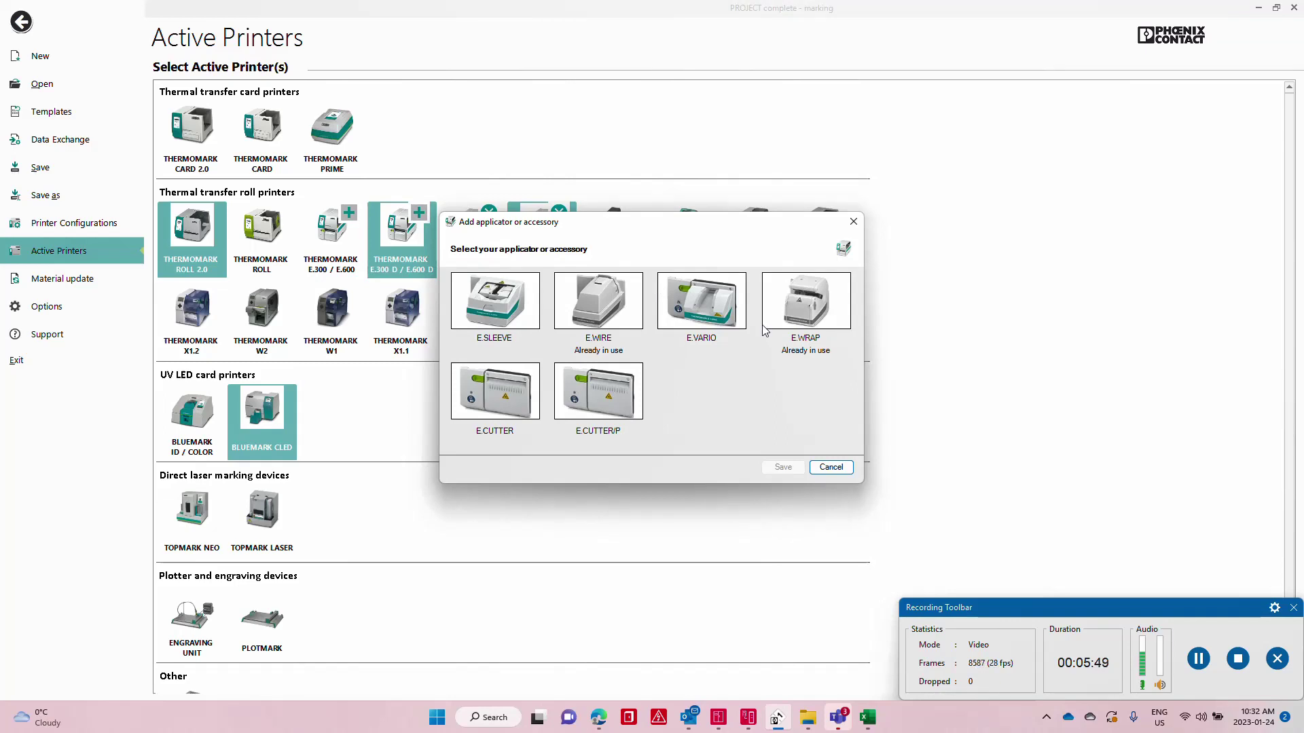
left_click(699, 326)
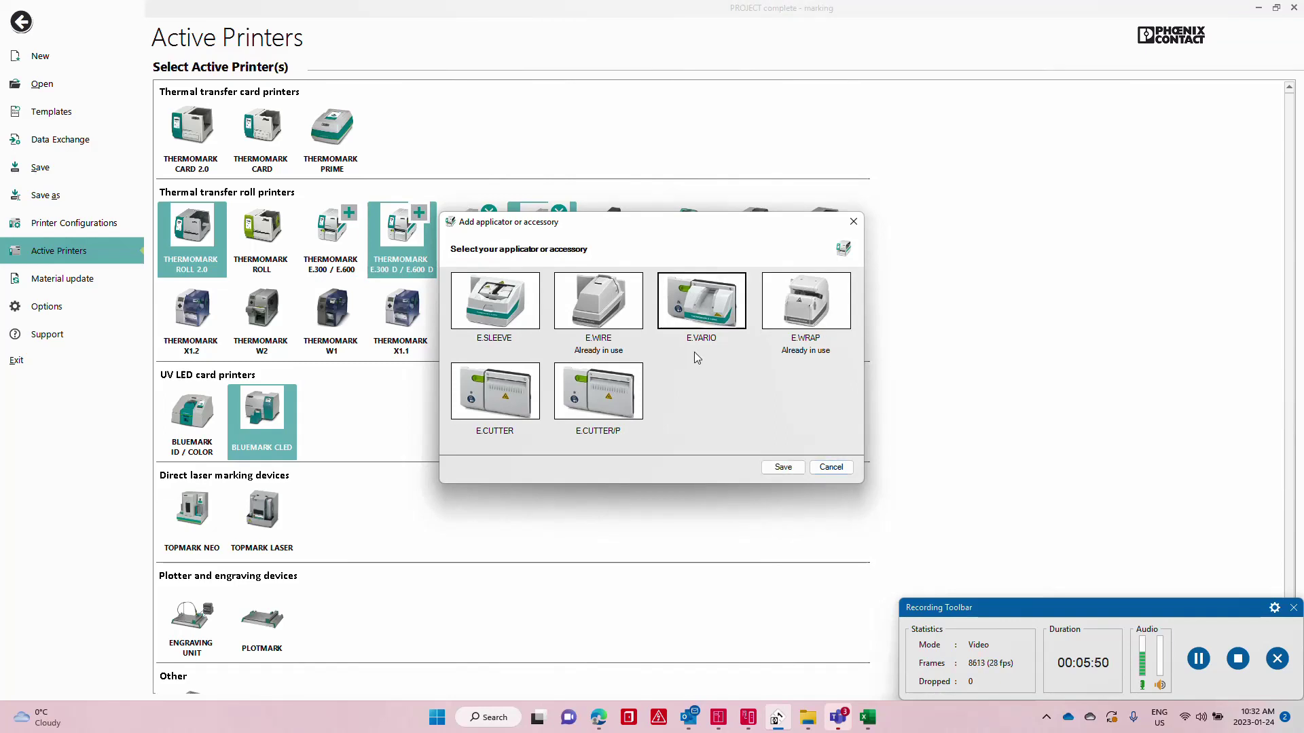
left_click(781, 467)
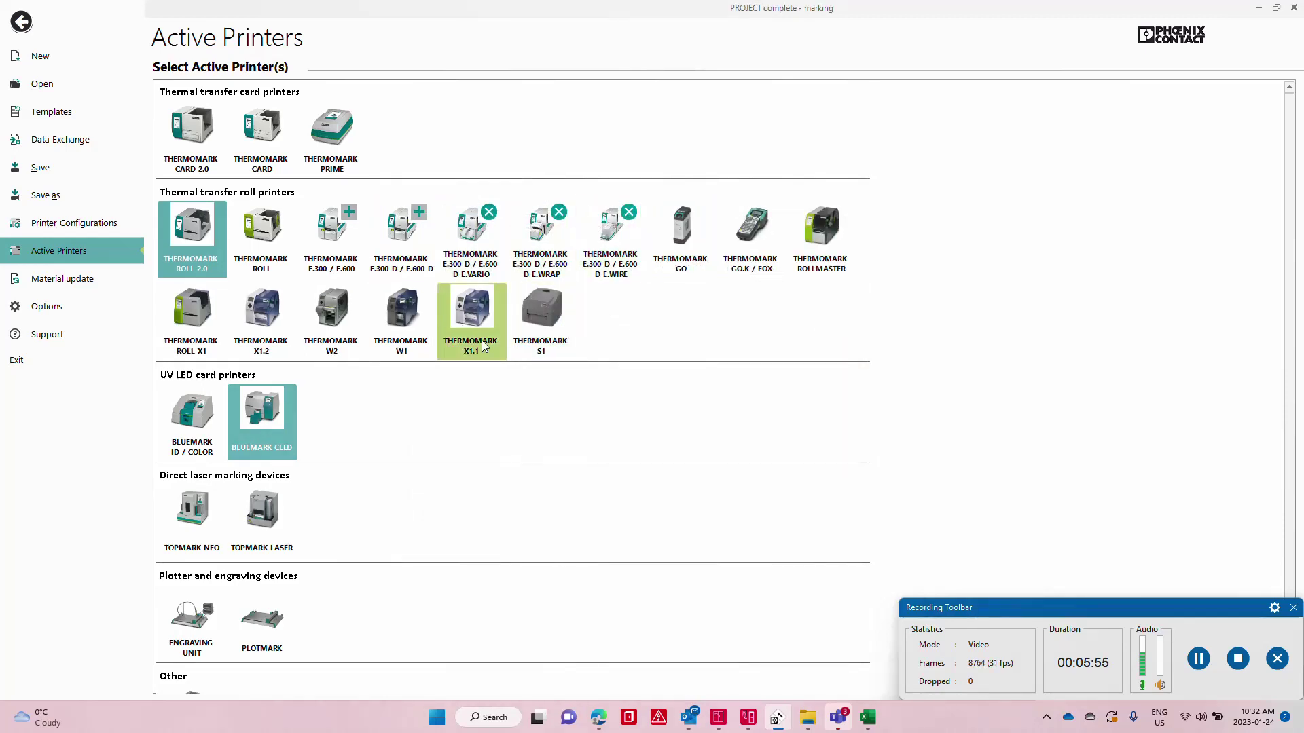
left_click(616, 266)
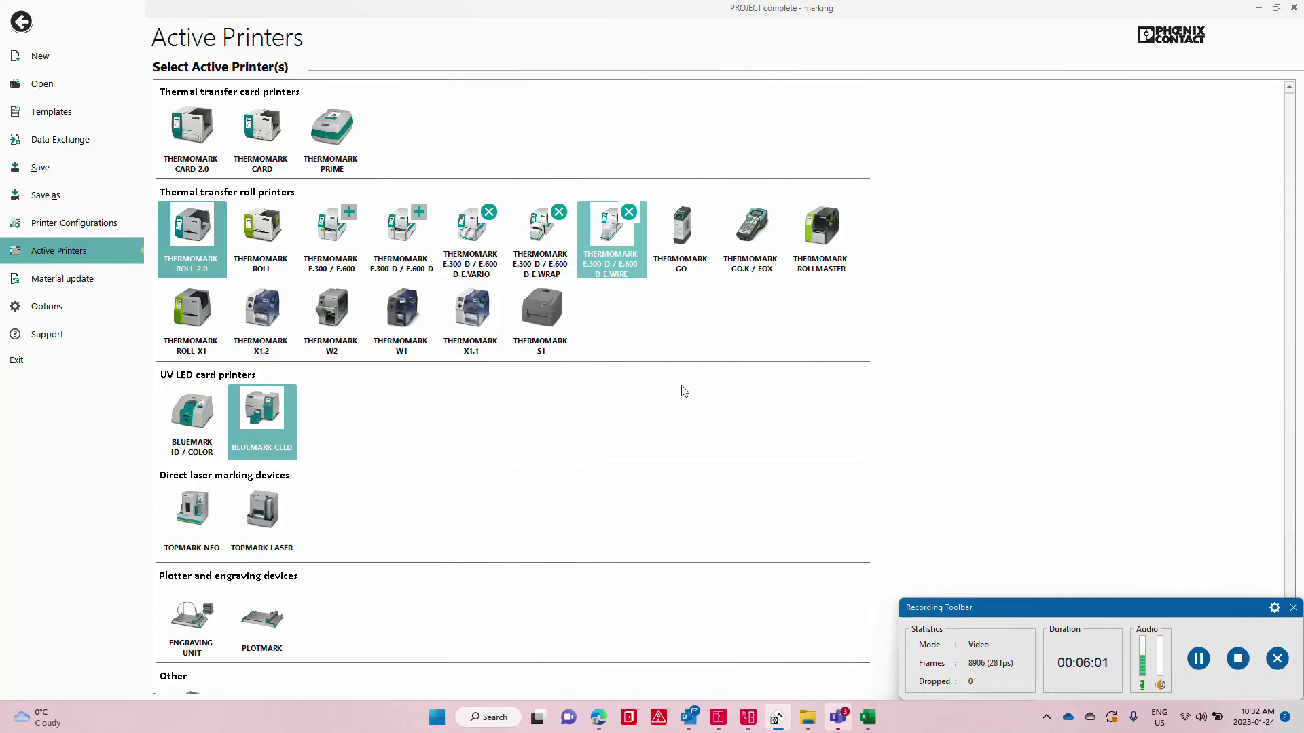
left_click(40, 140)
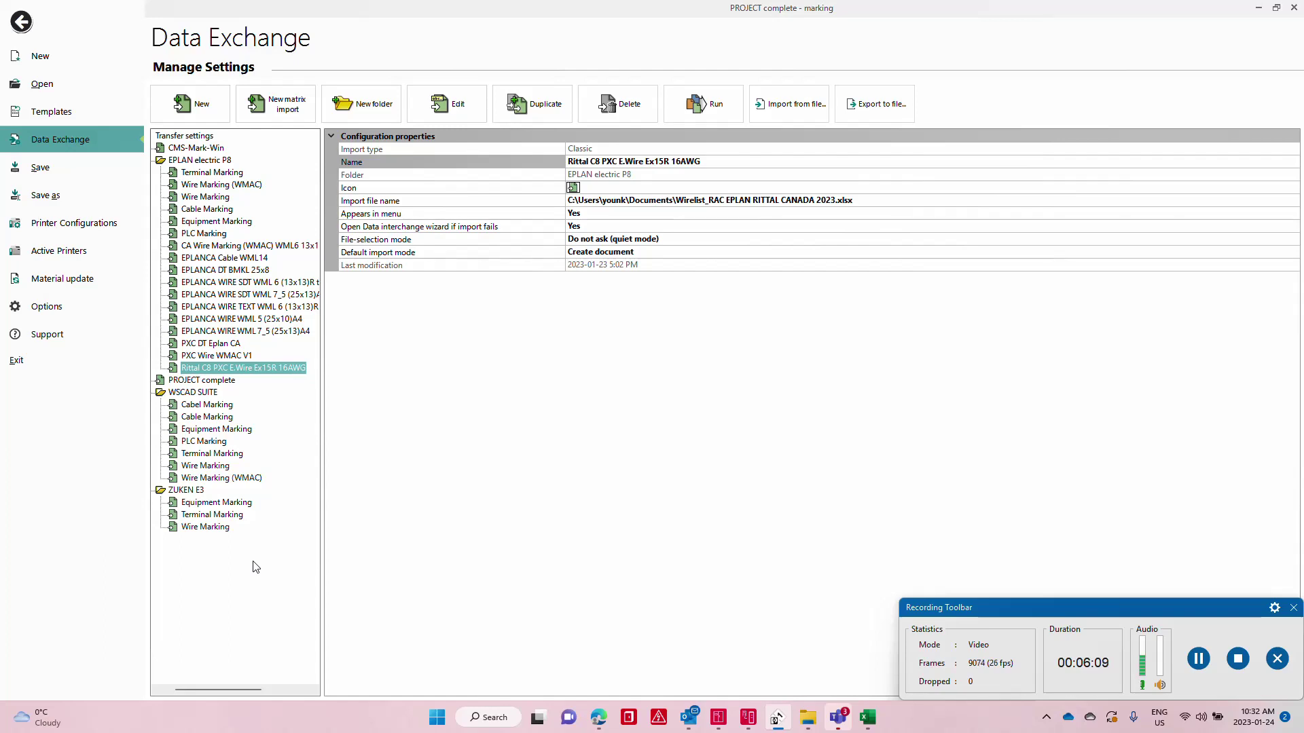
left_click(220, 356)
left_click(231, 367)
left_click(884, 113)
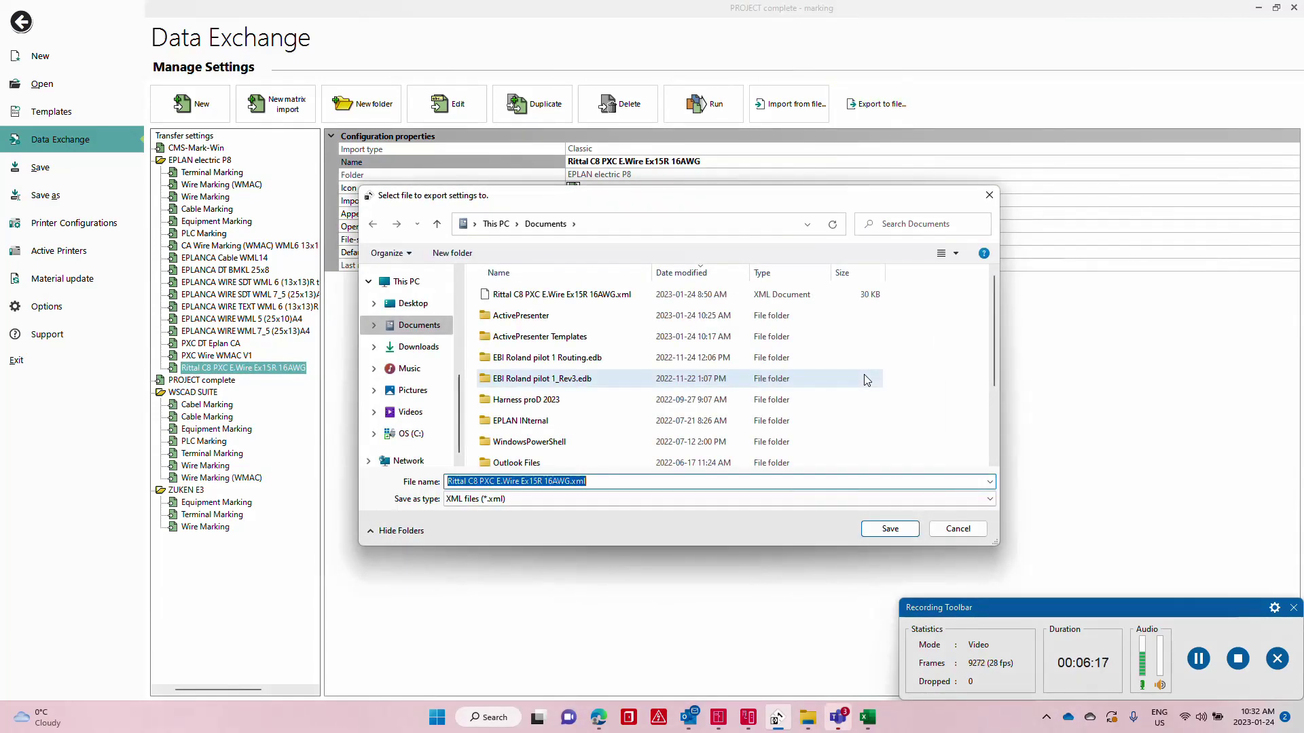
key("Return")
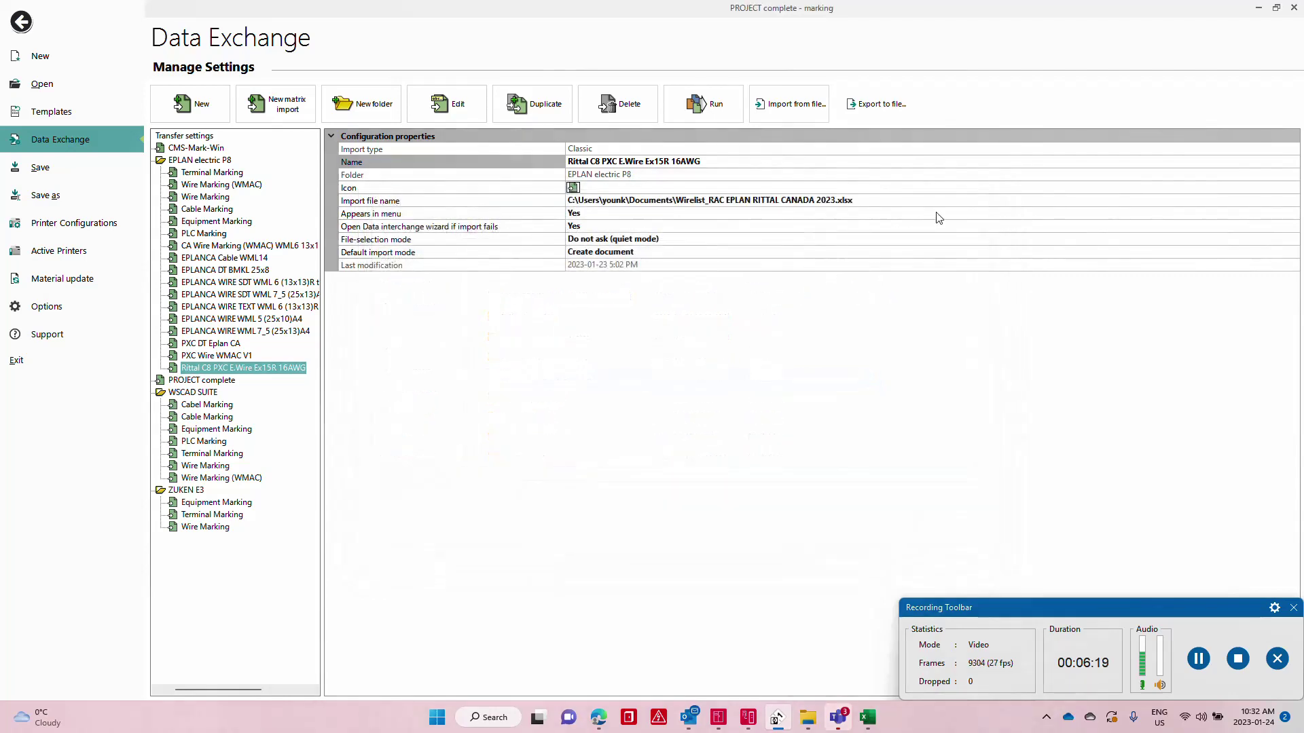
left_click(795, 99)
key("Escape")
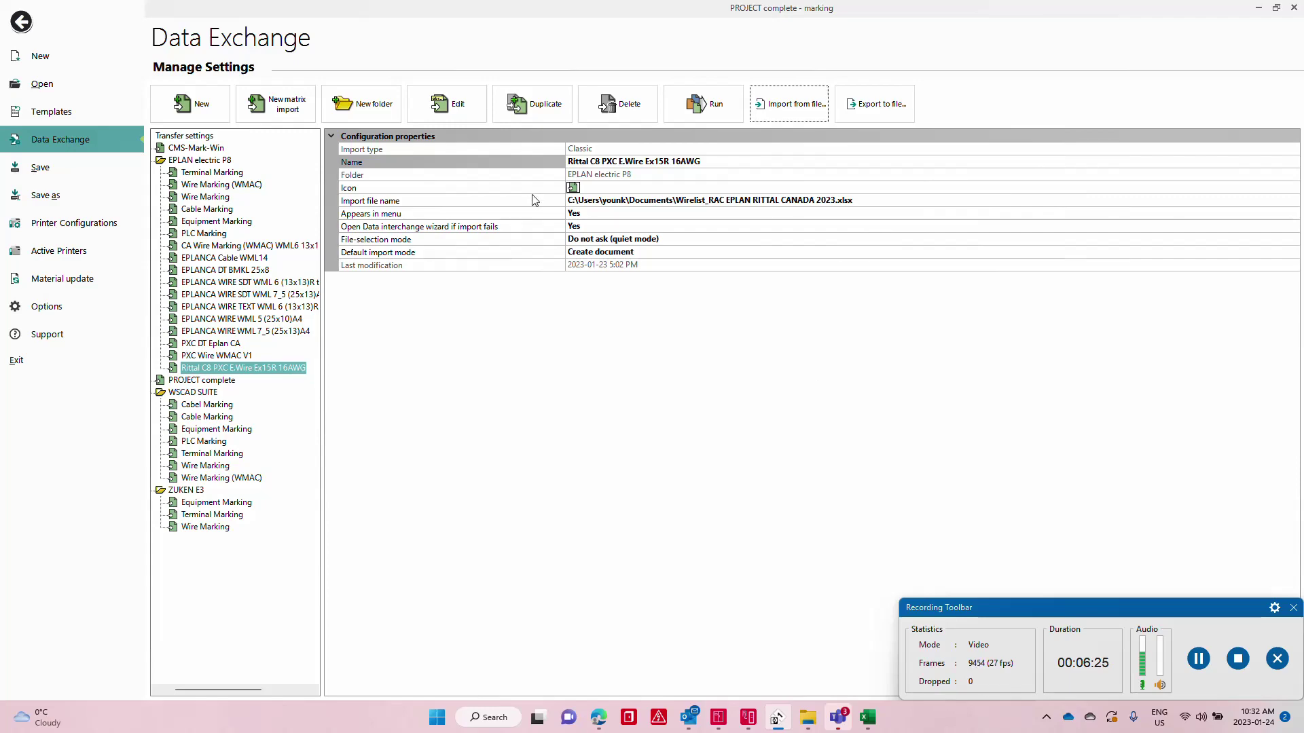
Open the Rittal C8 PXC E.Wire Ex15R 16AWG import setting and check its name and import file.
left_click(468, 112)
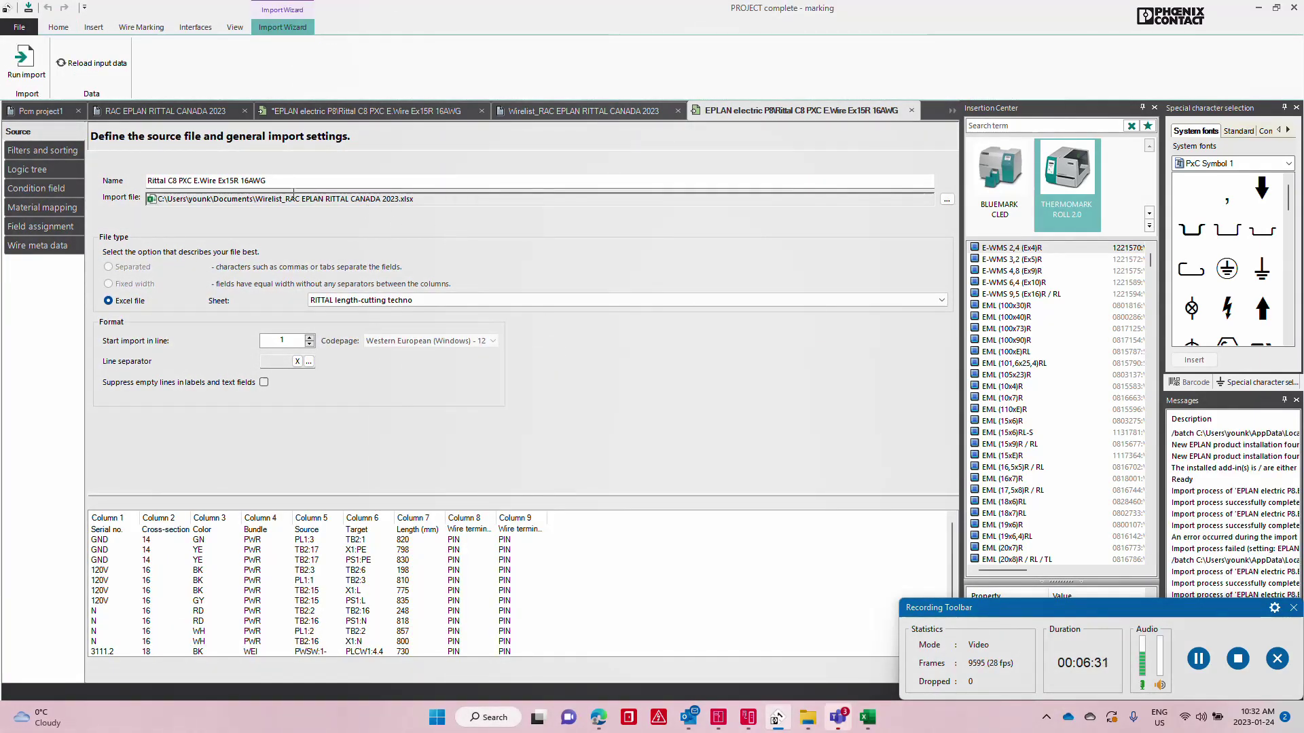
left_click_drag(284, 181, 72, 186)
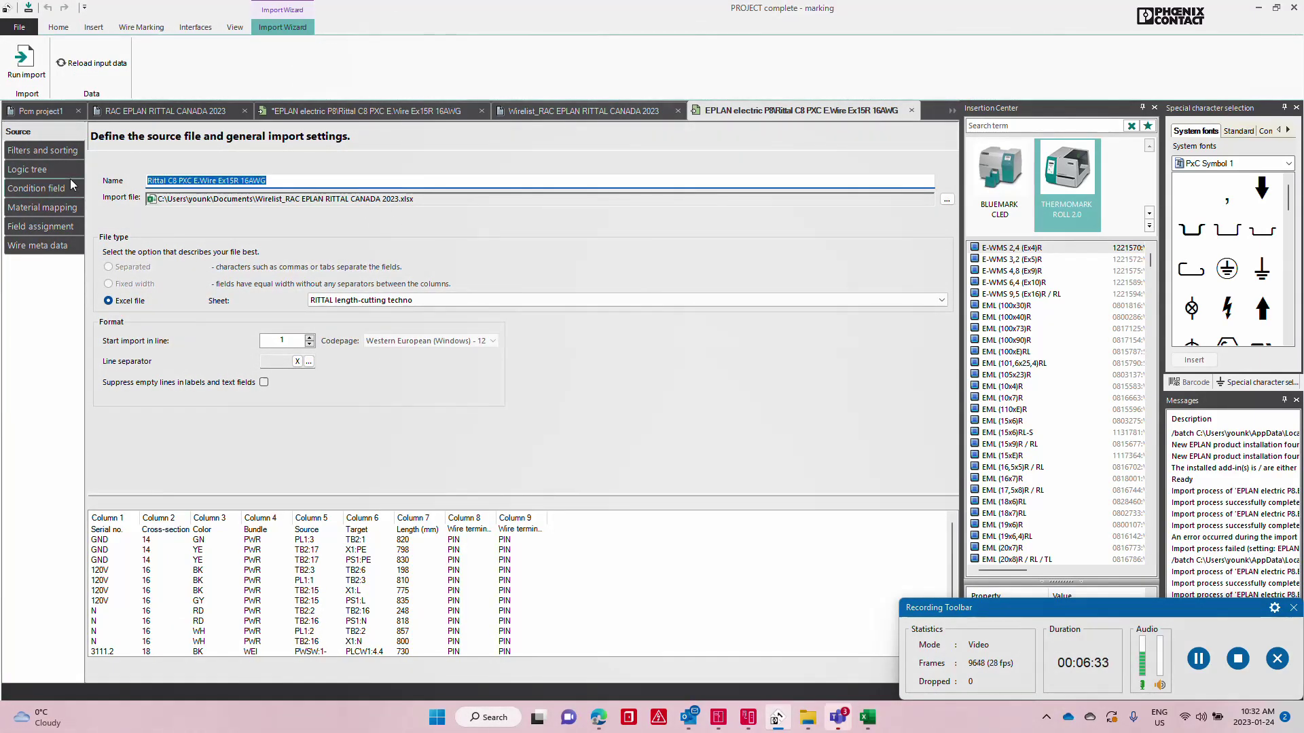
key("Tab")
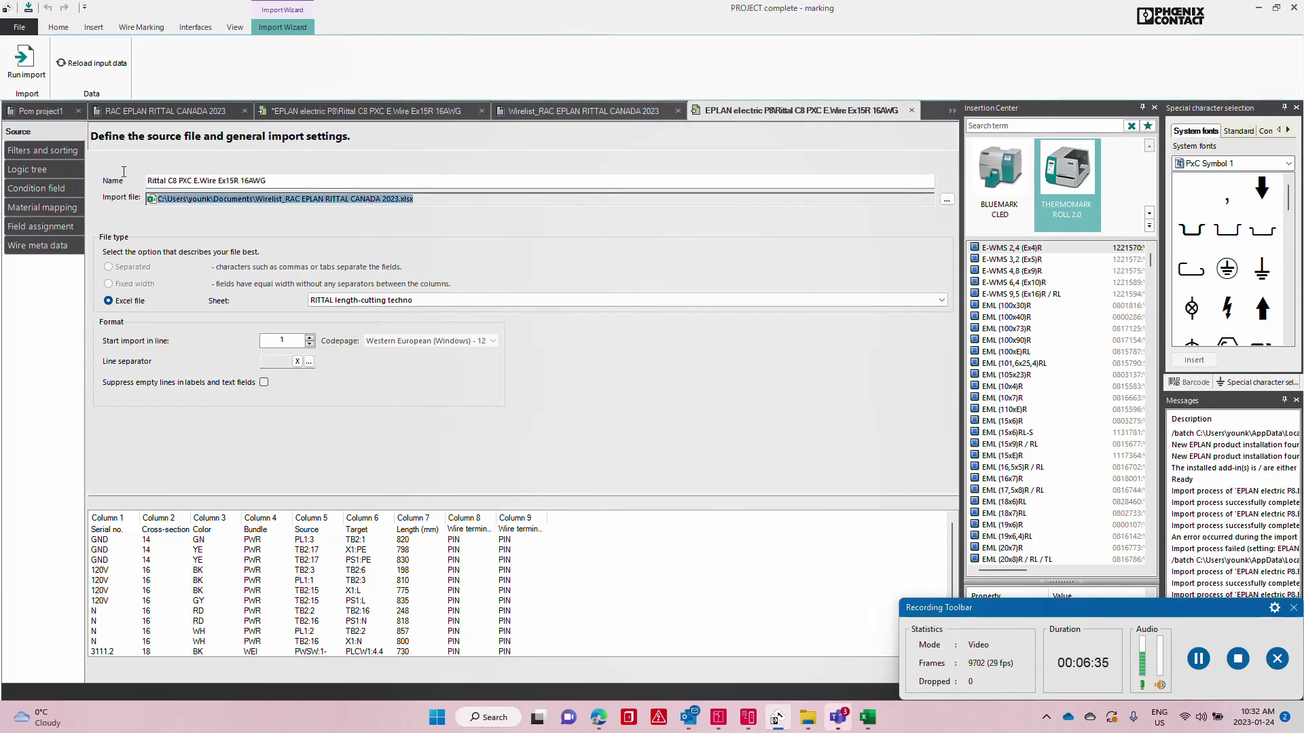
Review the wirelist workbook in Excel, close it, and check the wizard's column preview.
left_click(867, 717)
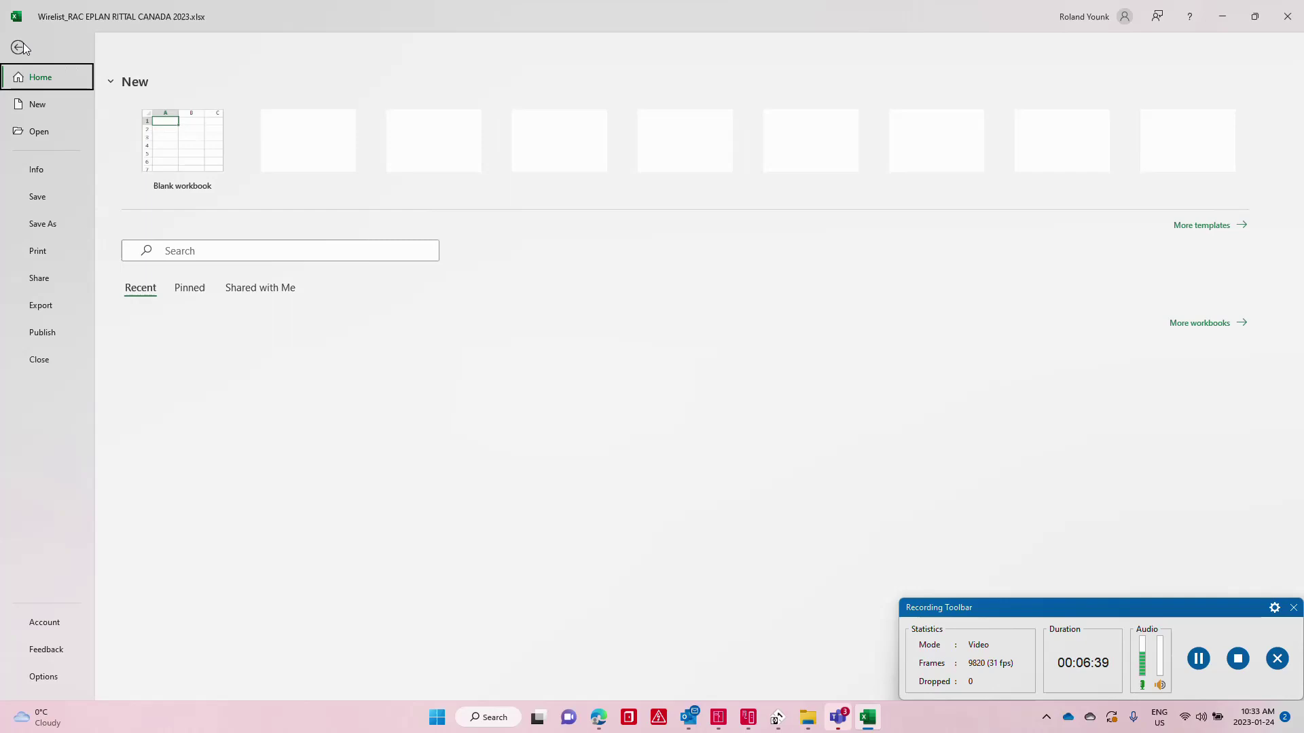
left_click(52, 218)
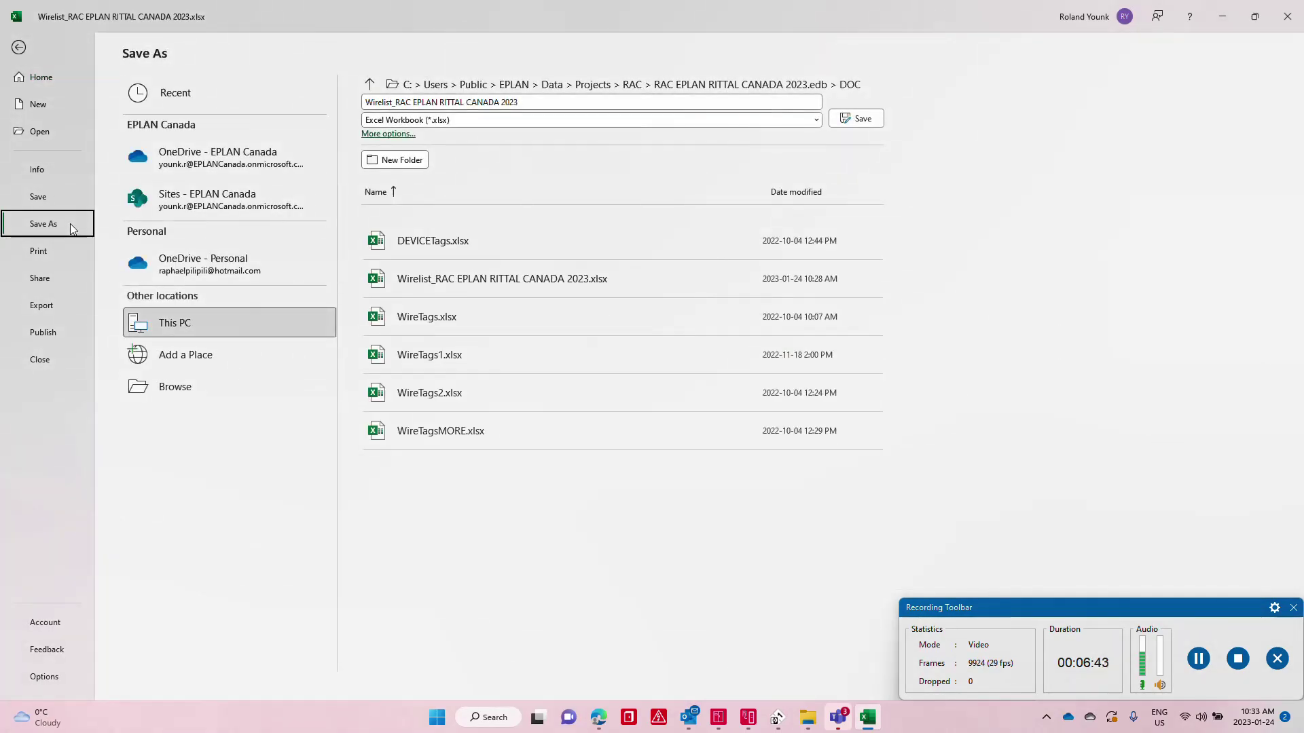
key("Escape")
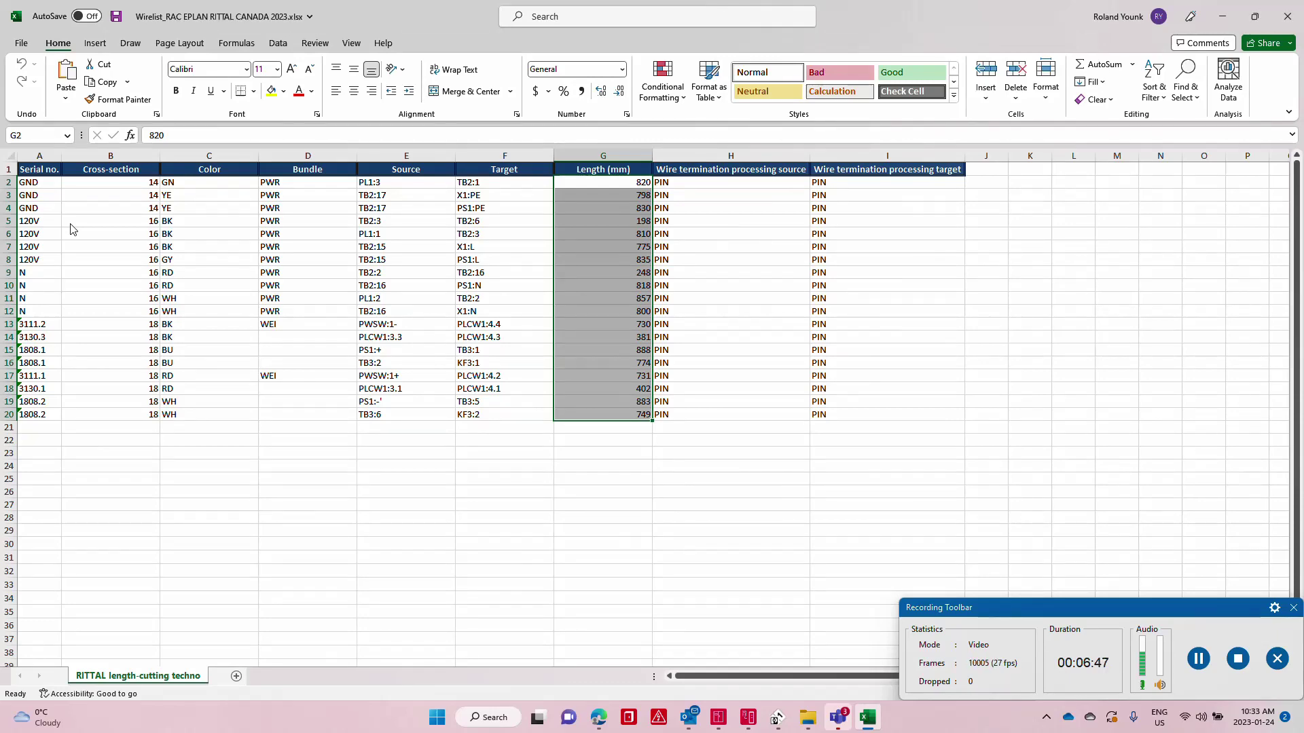
left_click(1287, 21)
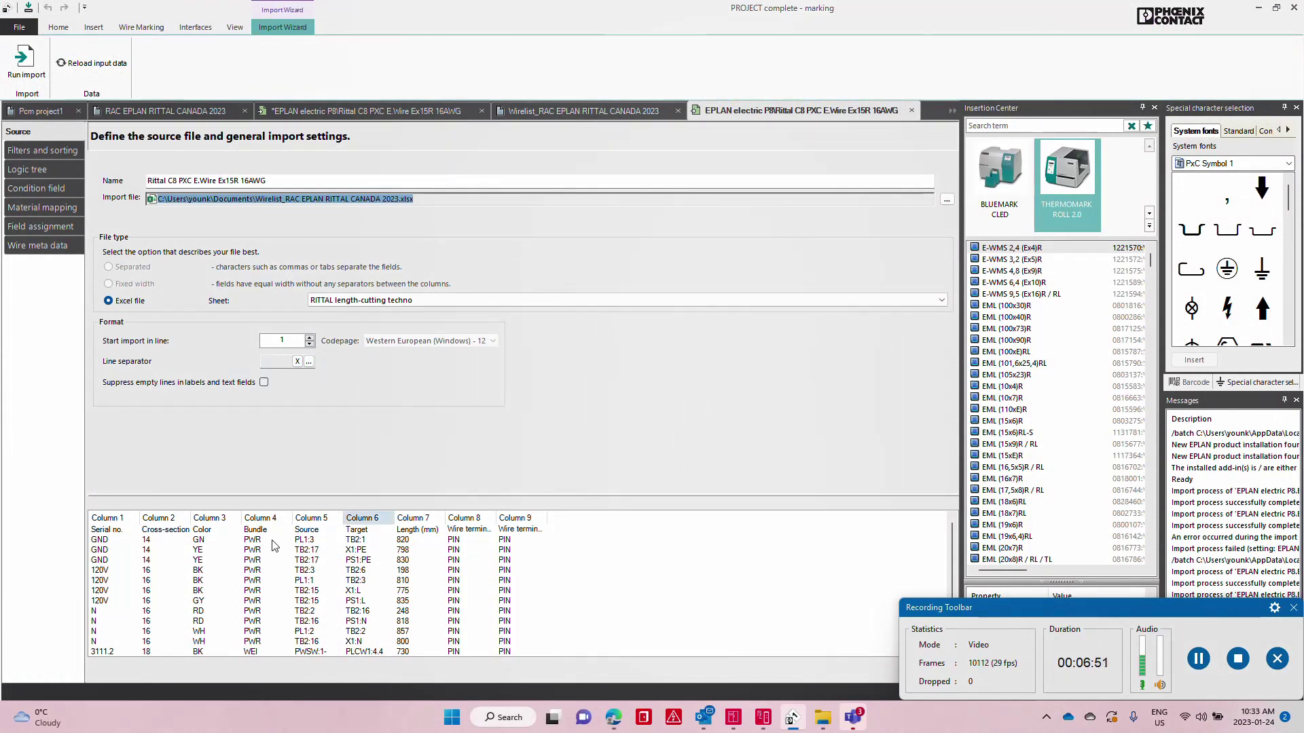
left_click(112, 529)
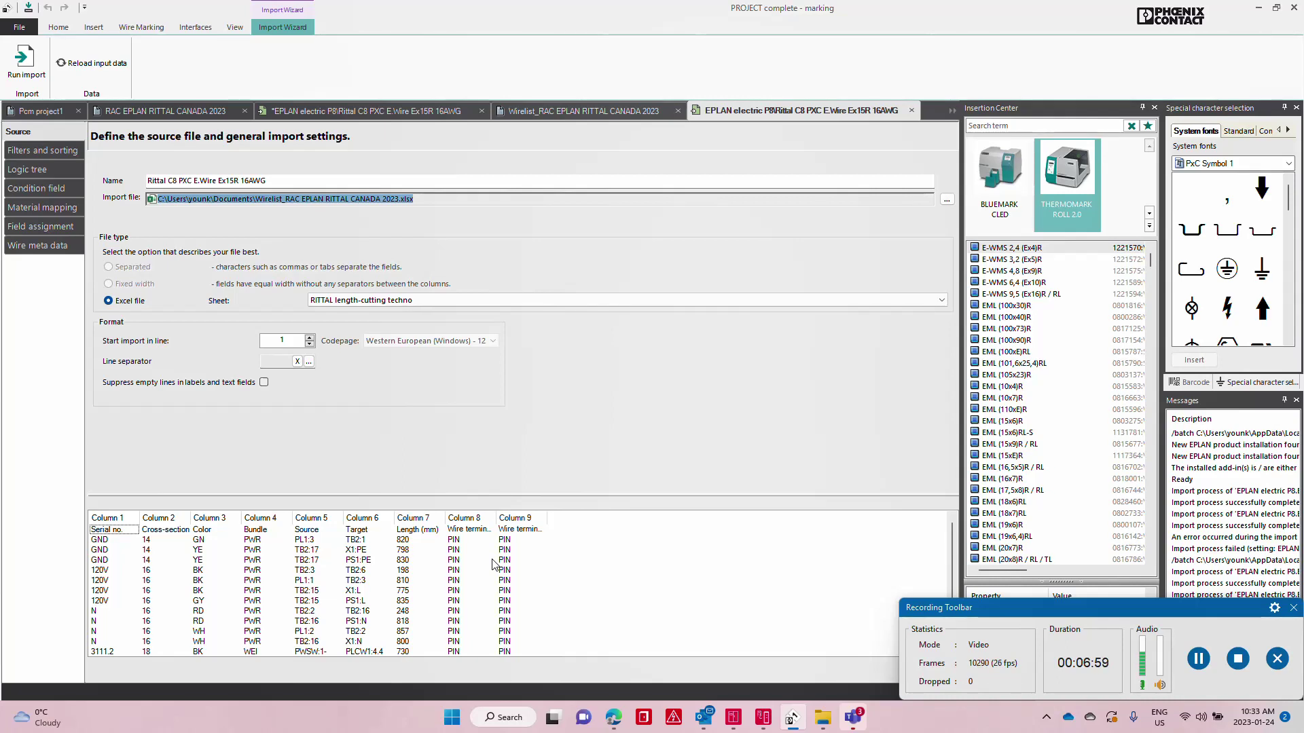
Step through the Filters, Logic tree and Condition field pages to Material mapping.
left_click(48, 153)
left_click(39, 170)
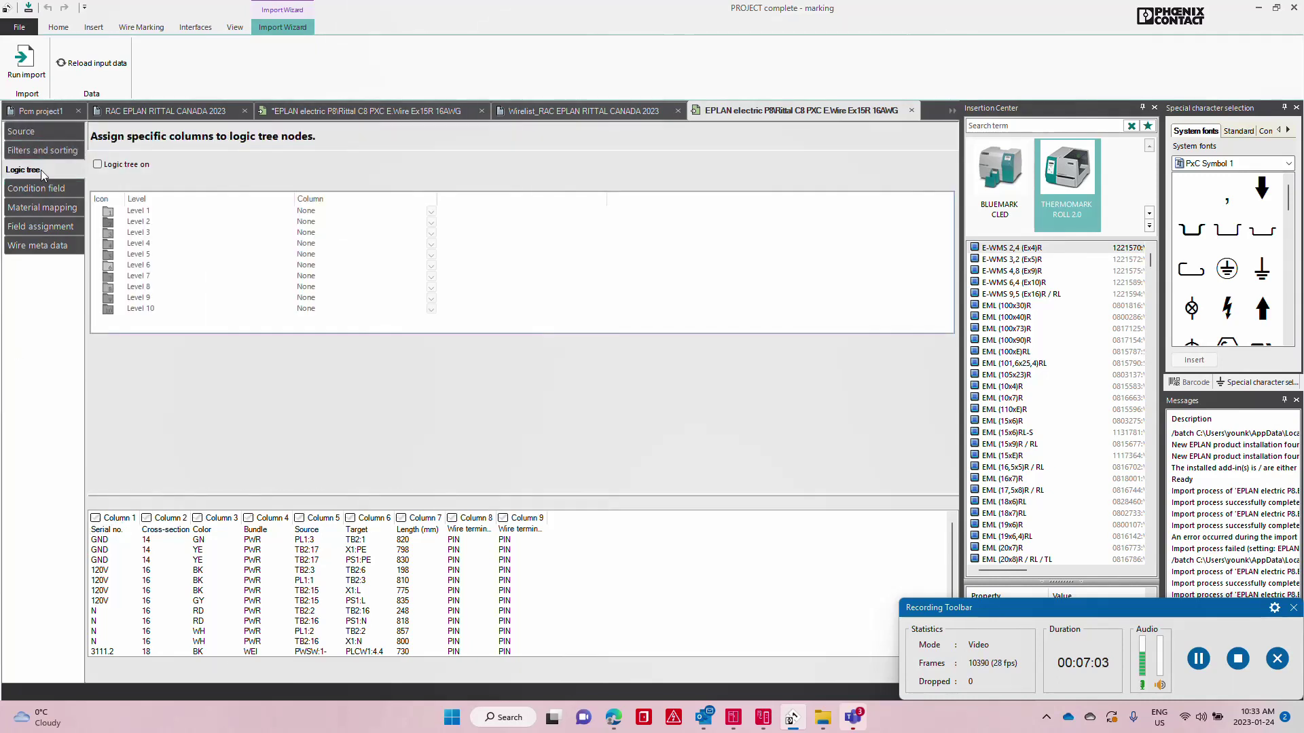
left_click(39, 188)
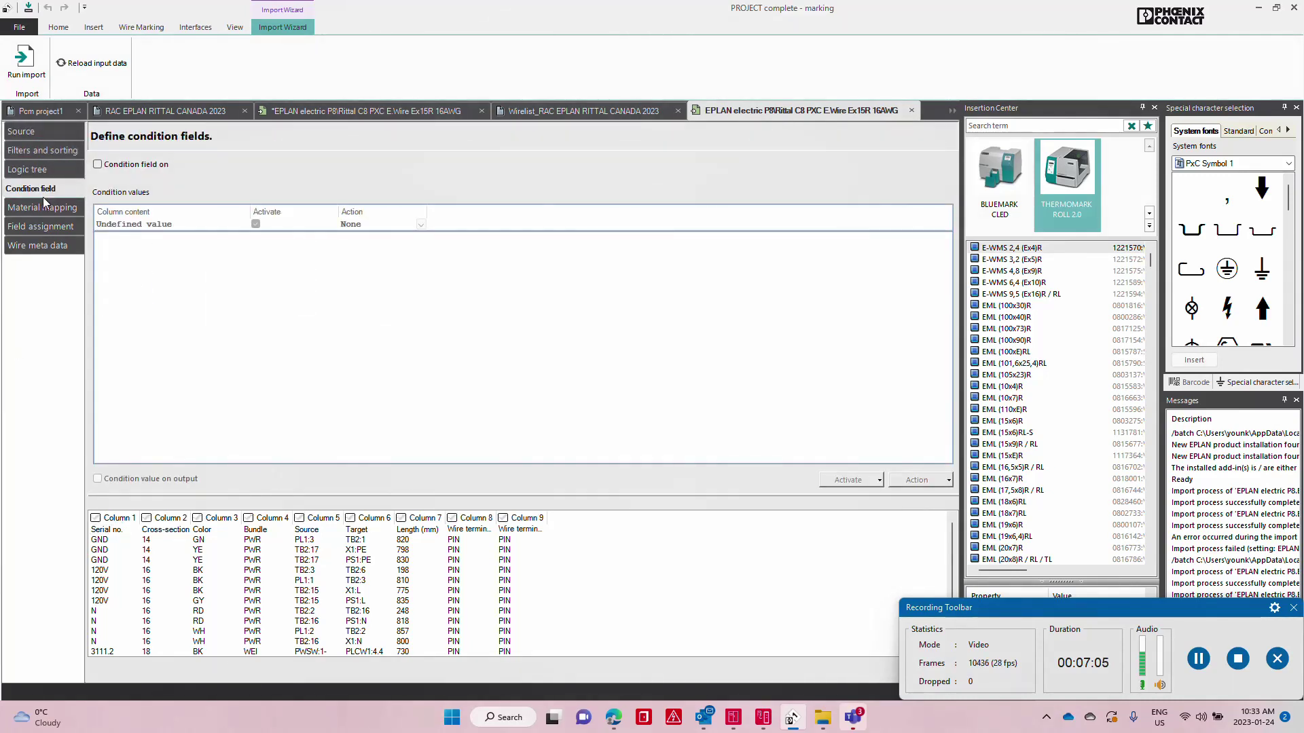
left_click(40, 207)
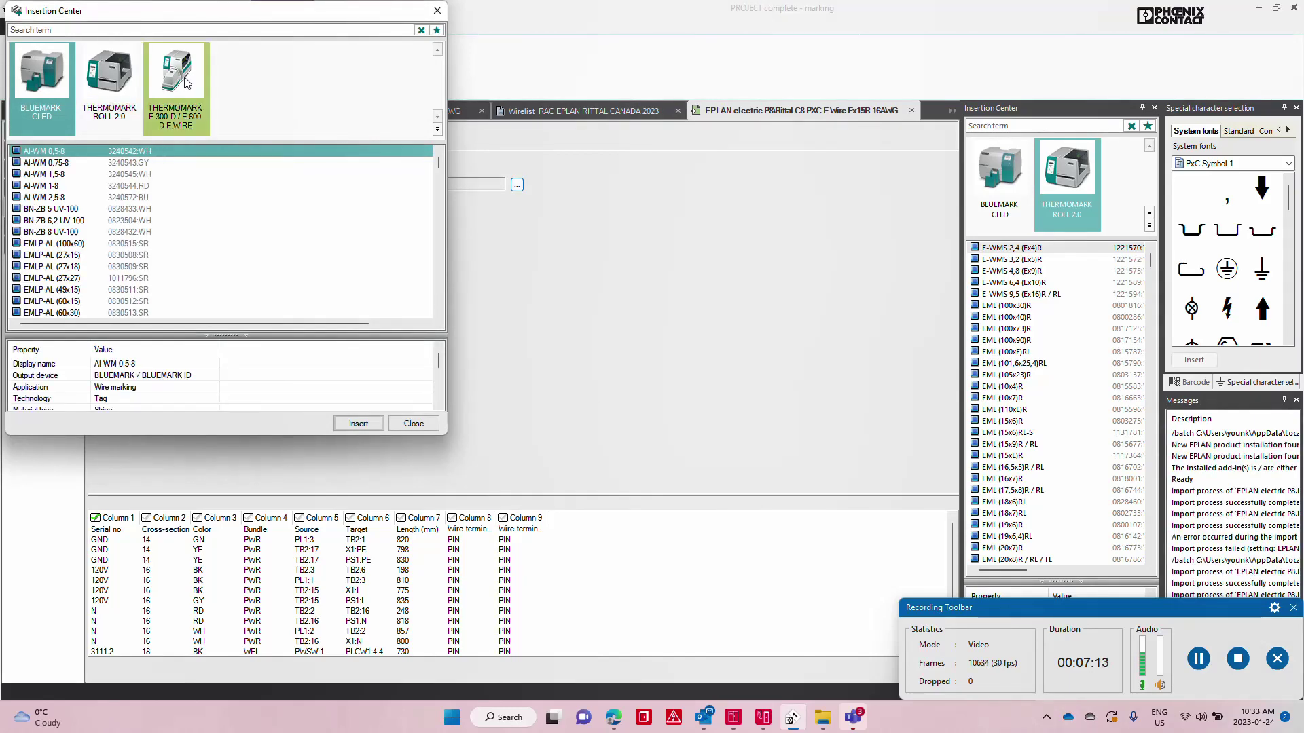
Set the THERMOMARK E.300 marker E-WM (Ex15)R 1.5 mm² as the default material.
left_click(186, 82)
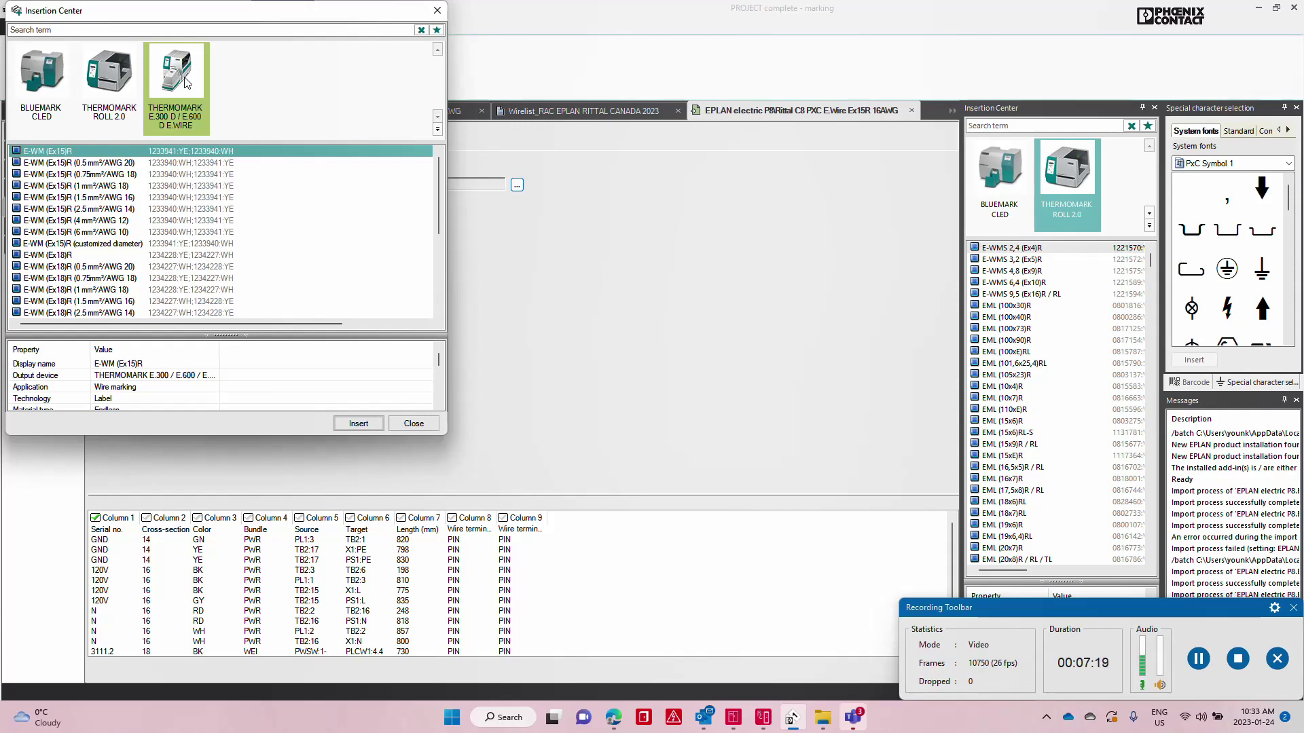
left_click(413, 423)
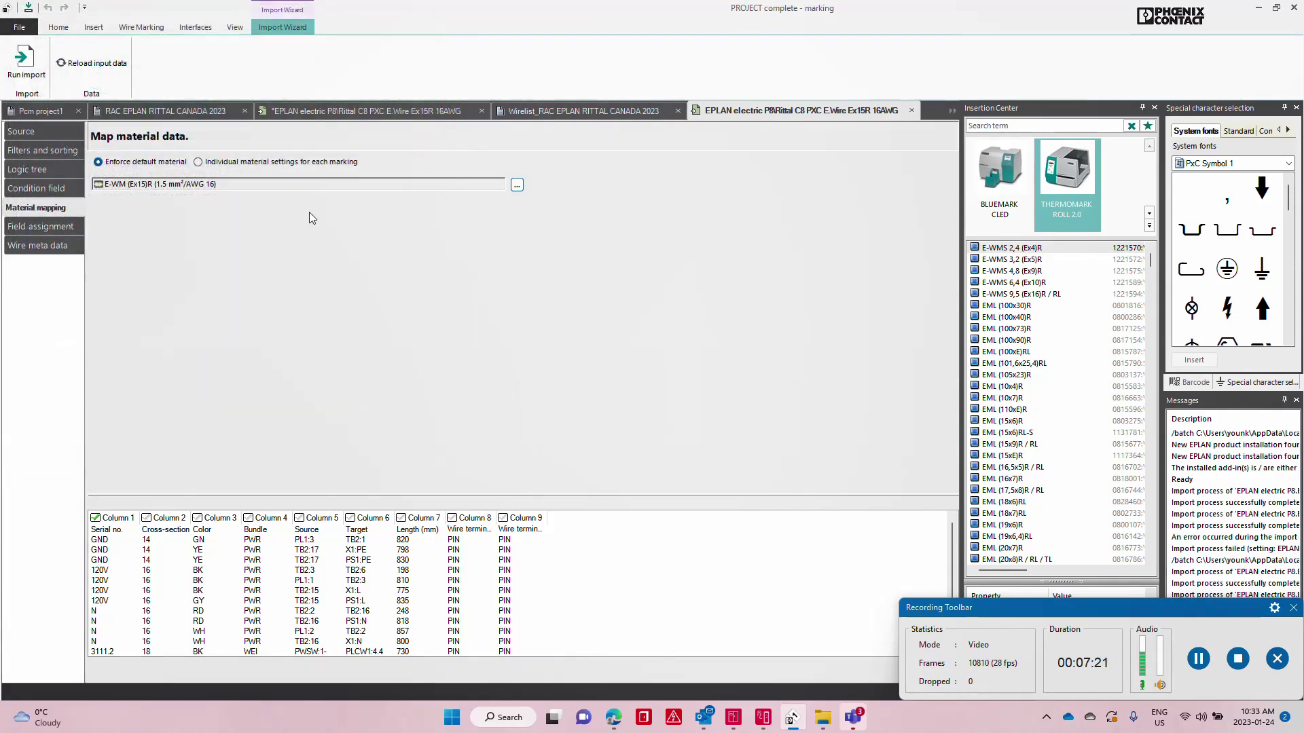
left_click_drag(163, 184, 210, 184)
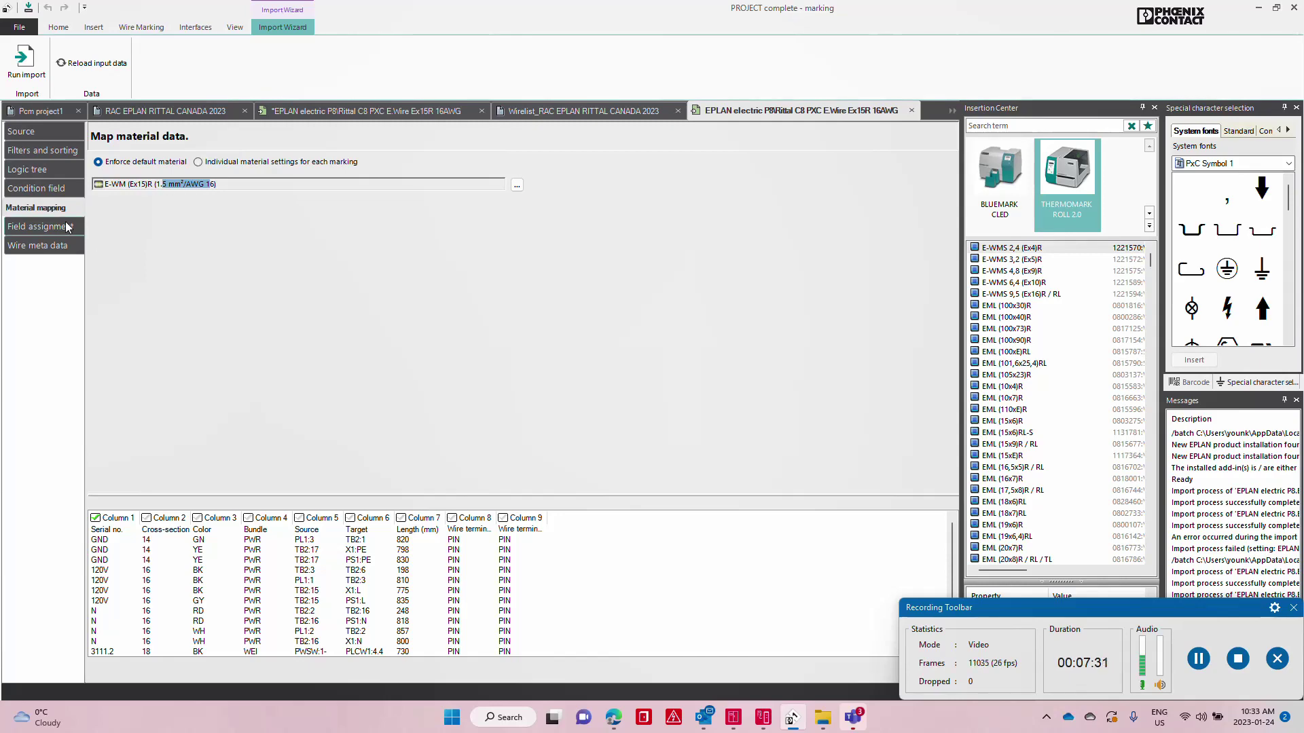
left_click(41, 226)
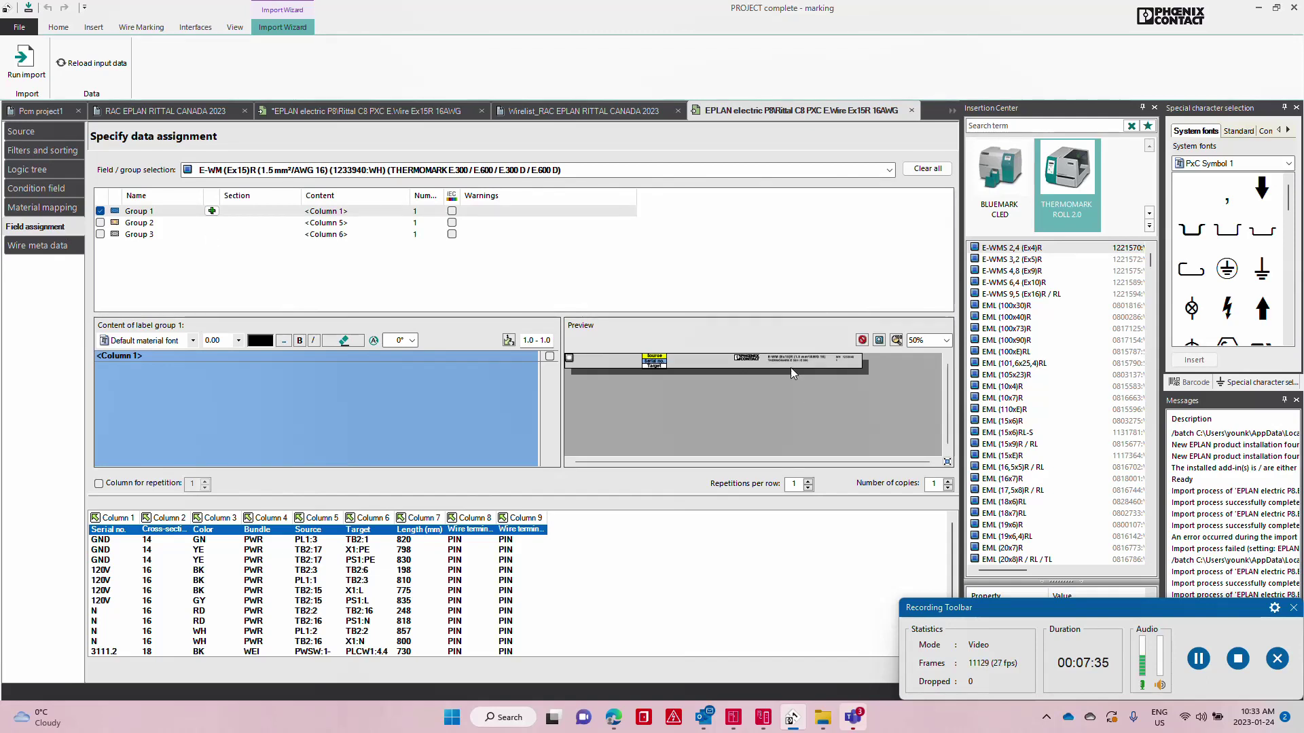
Zoom the label preview to 100% and review label groups 1–3 (Columns 1, 5 and 6).
left_click(946, 341)
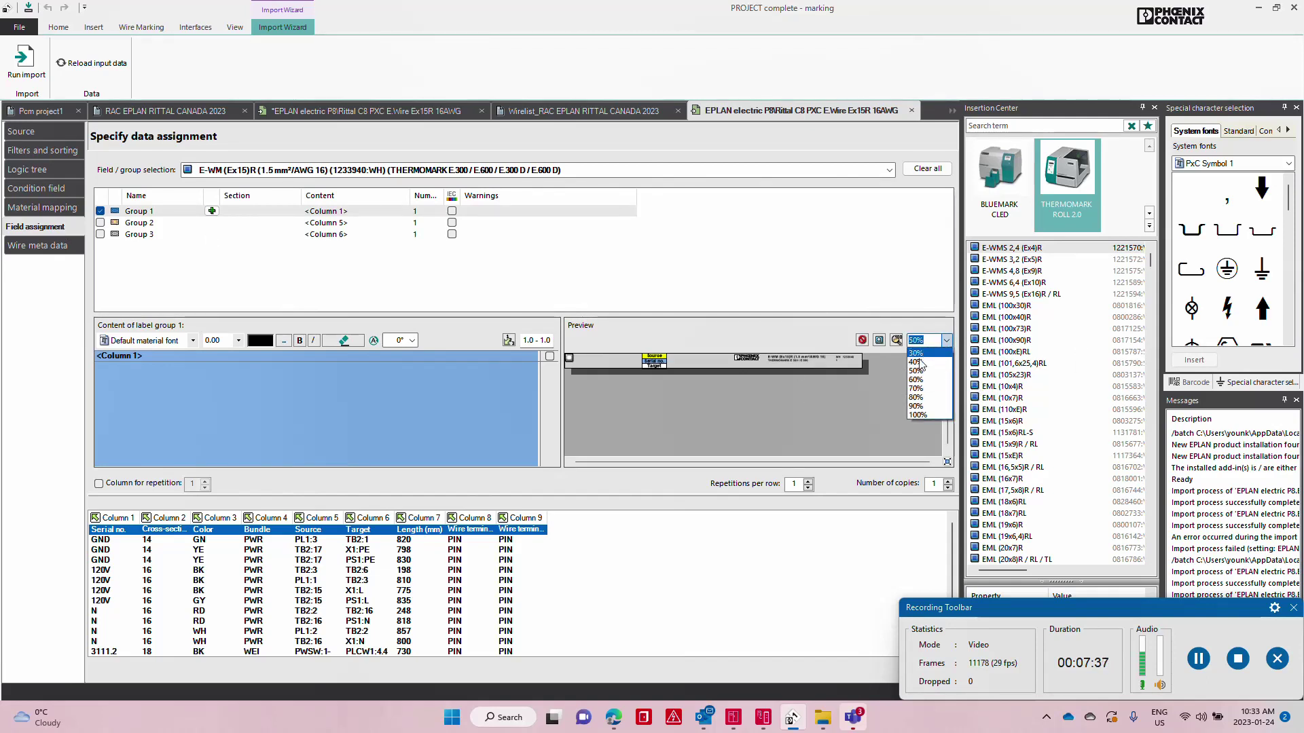
left_click(925, 416)
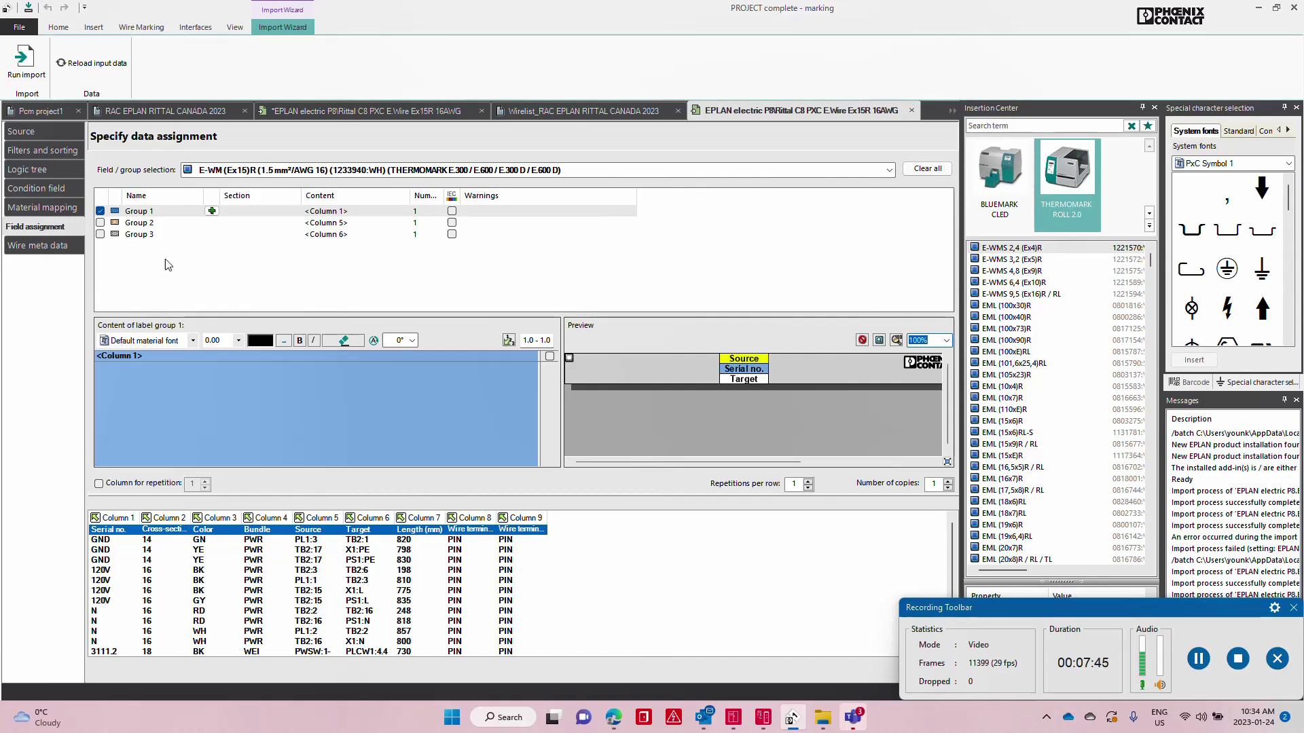
left_click(139, 214)
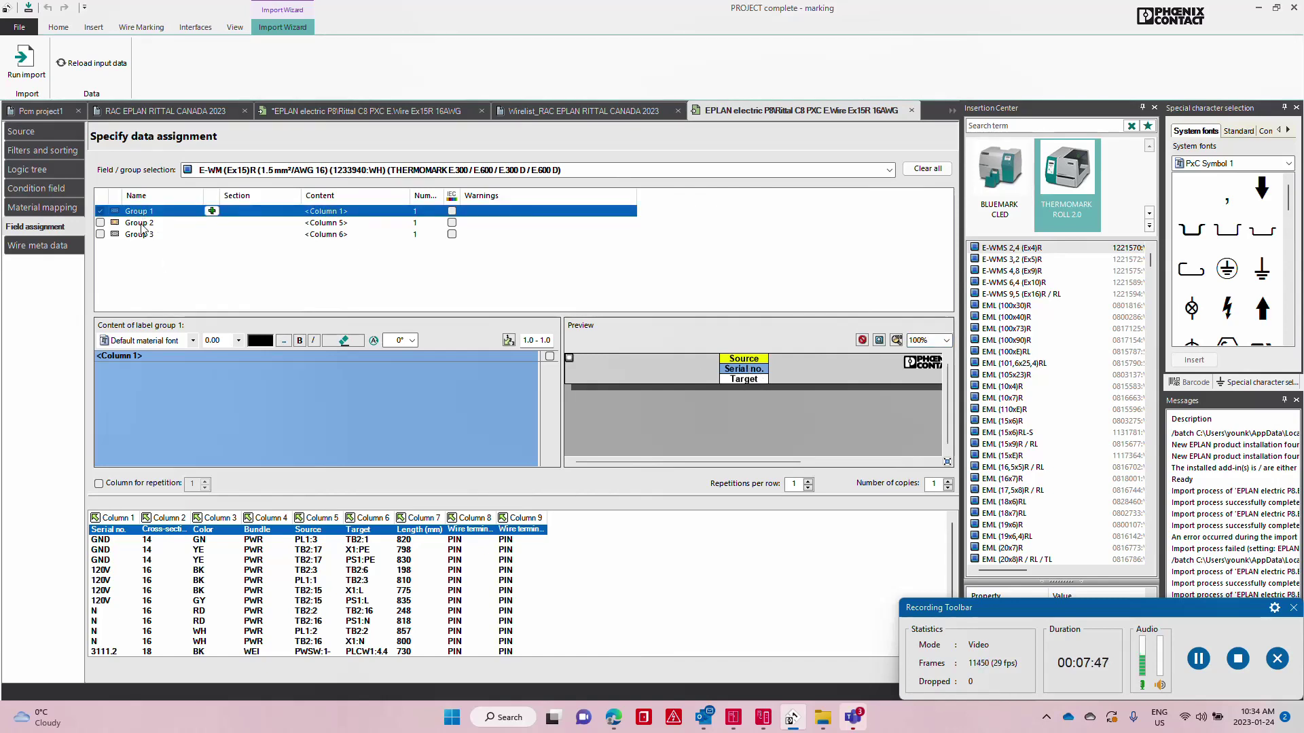
left_click(143, 224)
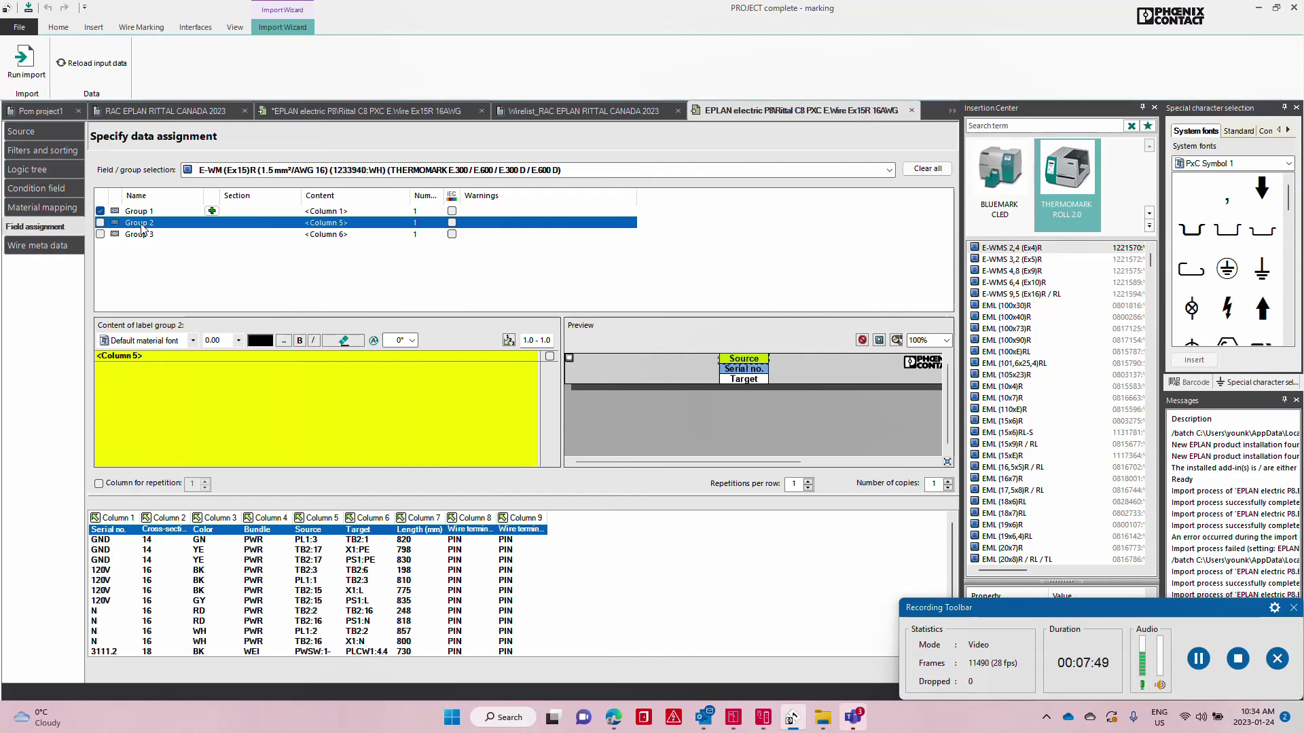
left_click(145, 235)
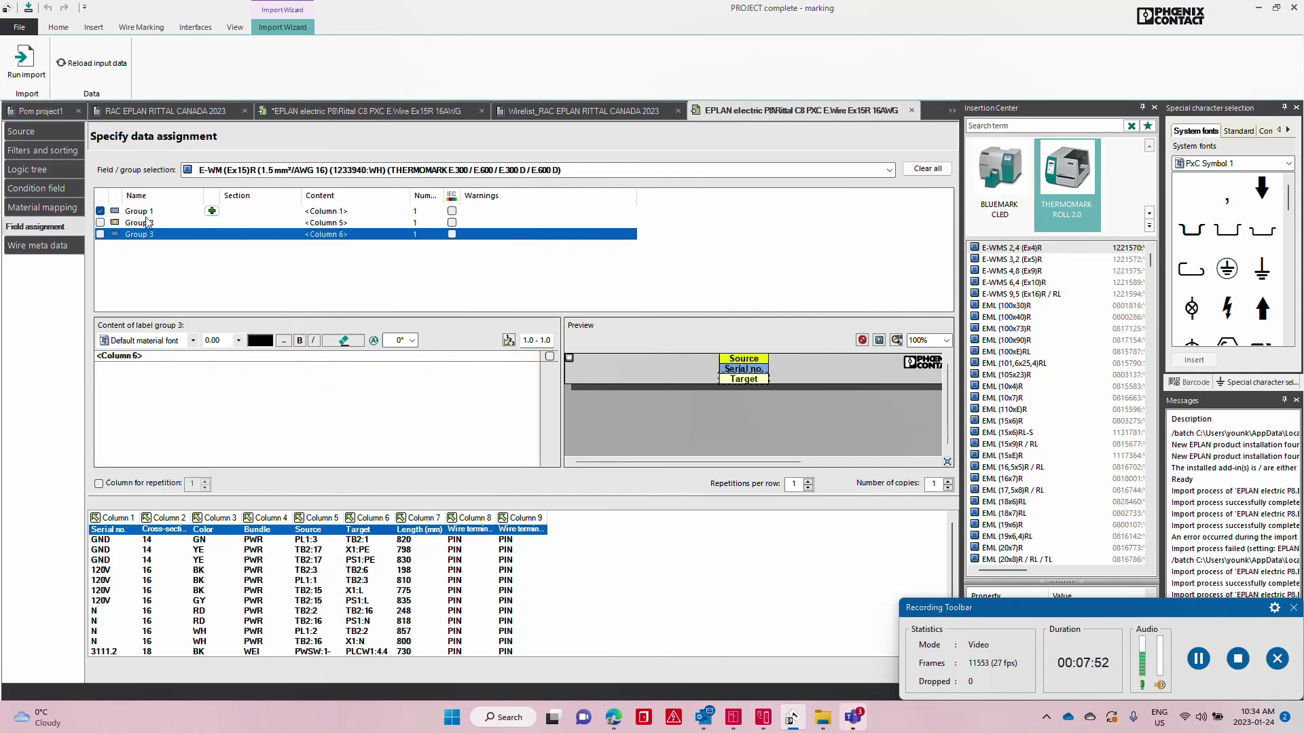
left_click(141, 214)
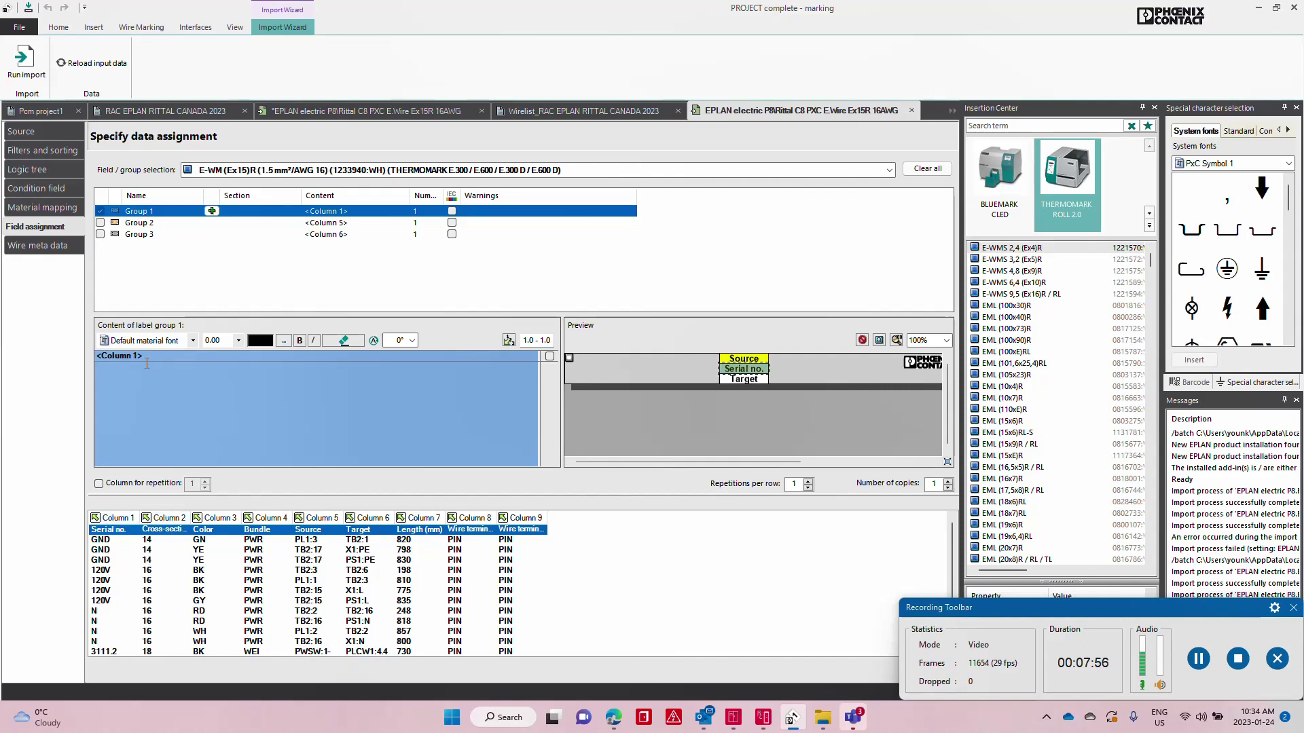
left_click(153, 223)
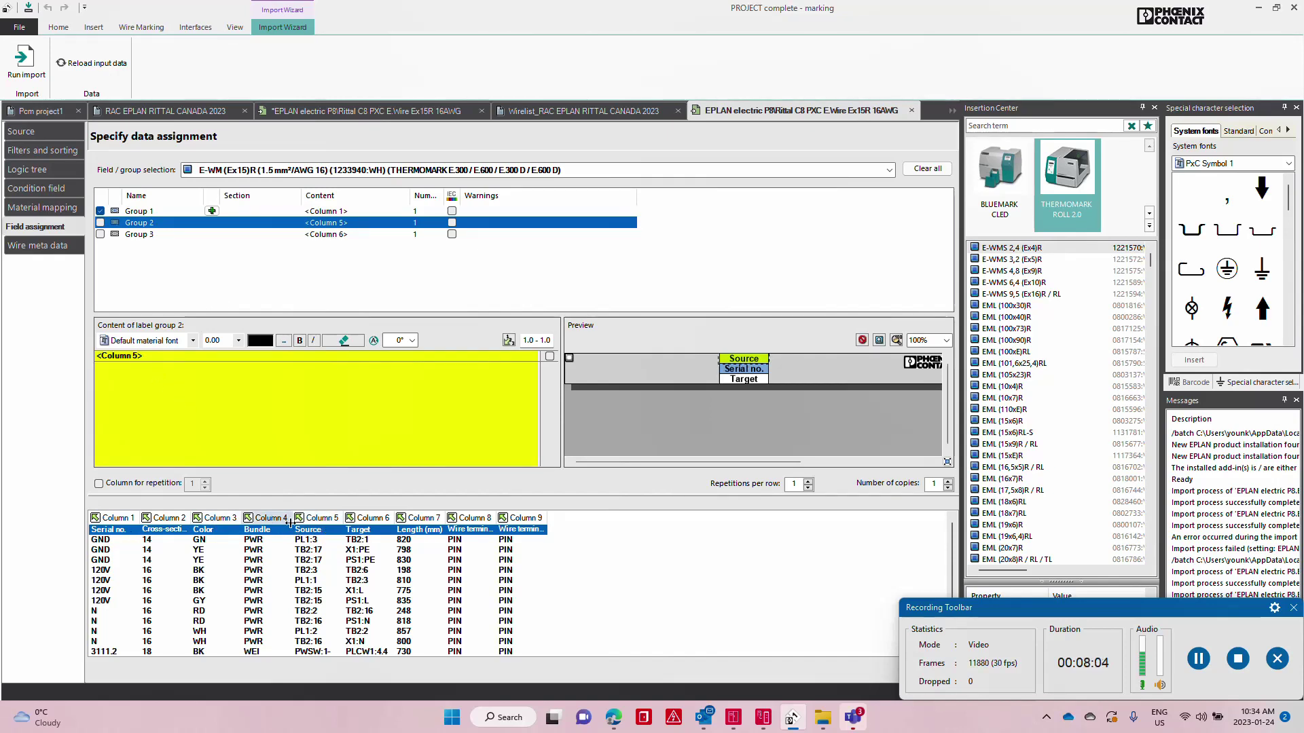
left_click(144, 234)
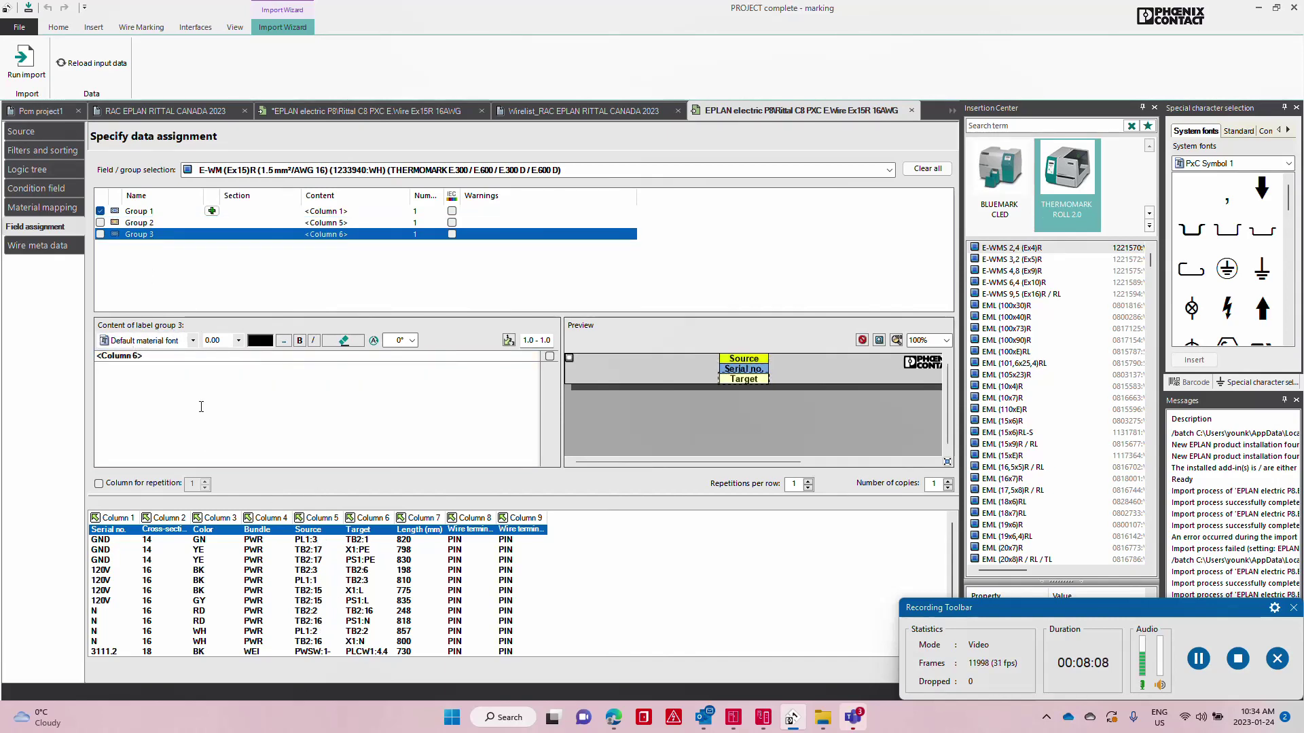
Set the text size of label groups 3 and 2 (Column 6, Column 5) to 1.60.
left_click(154, 358)
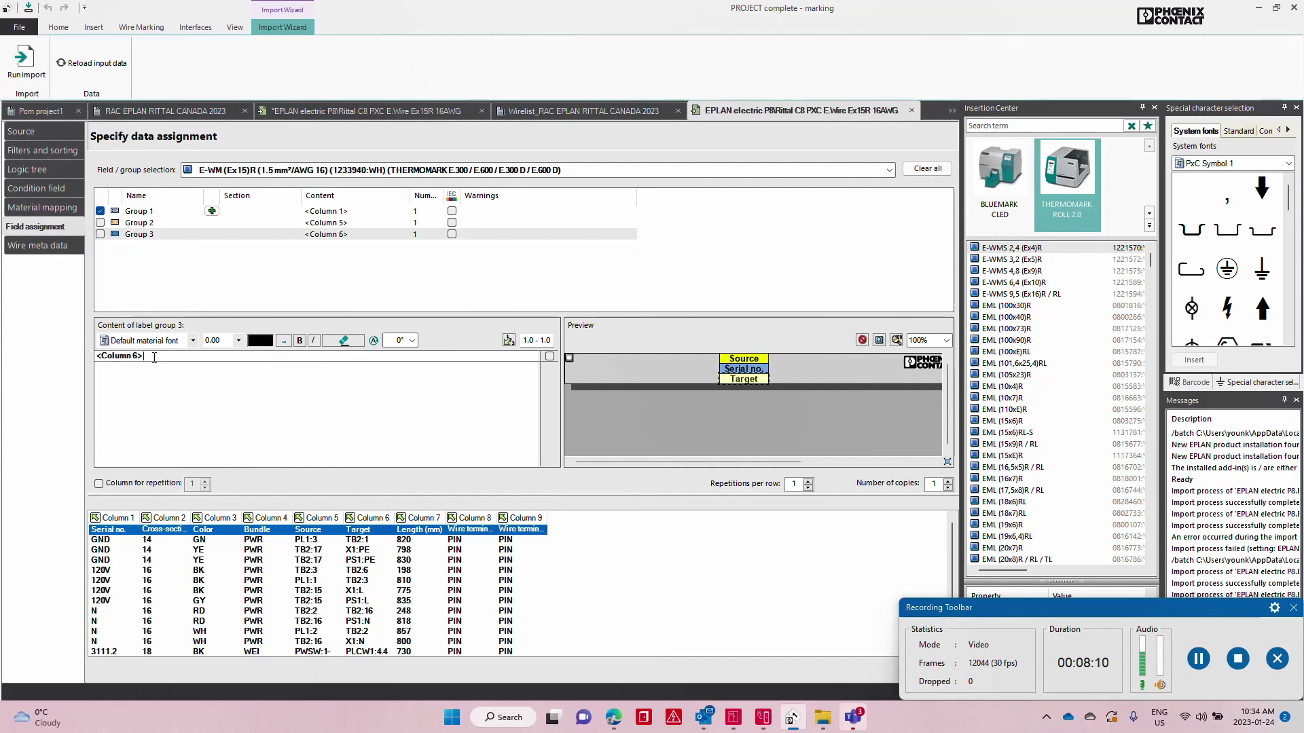
double_click(154, 358)
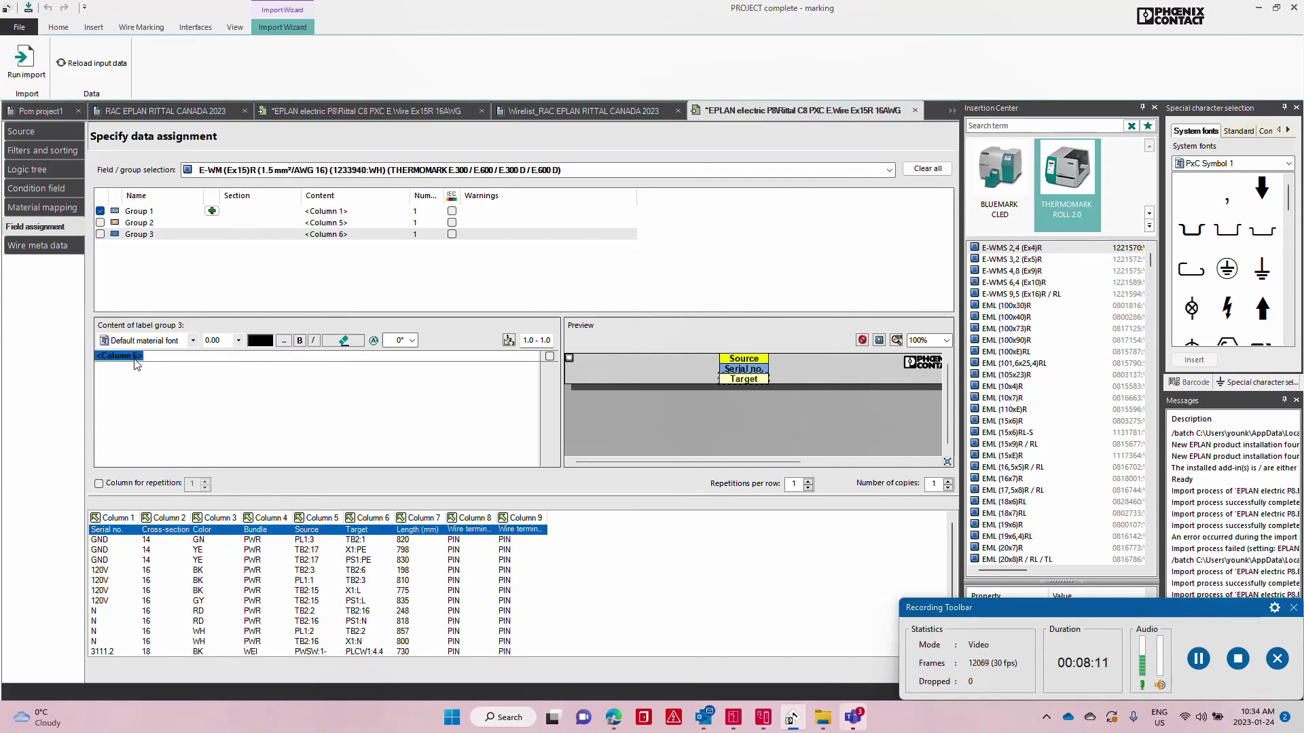
left_click(239, 341)
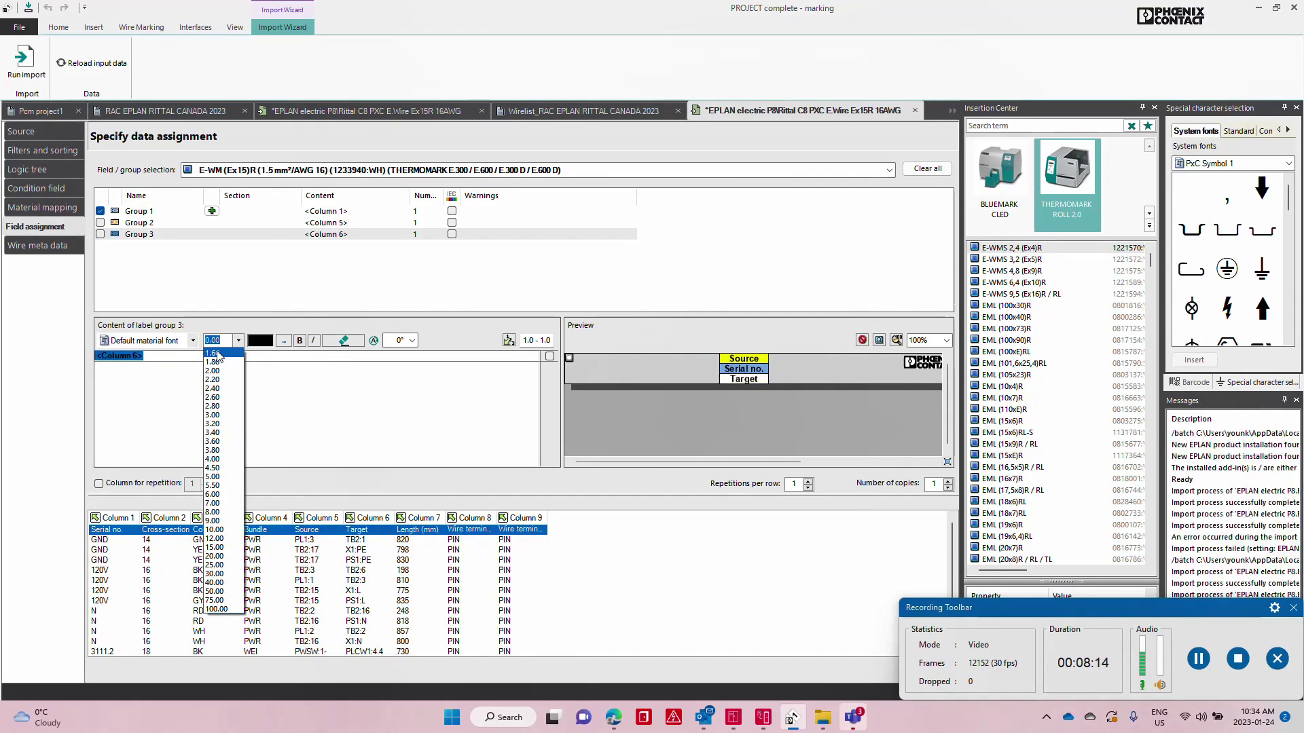
left_click(219, 357)
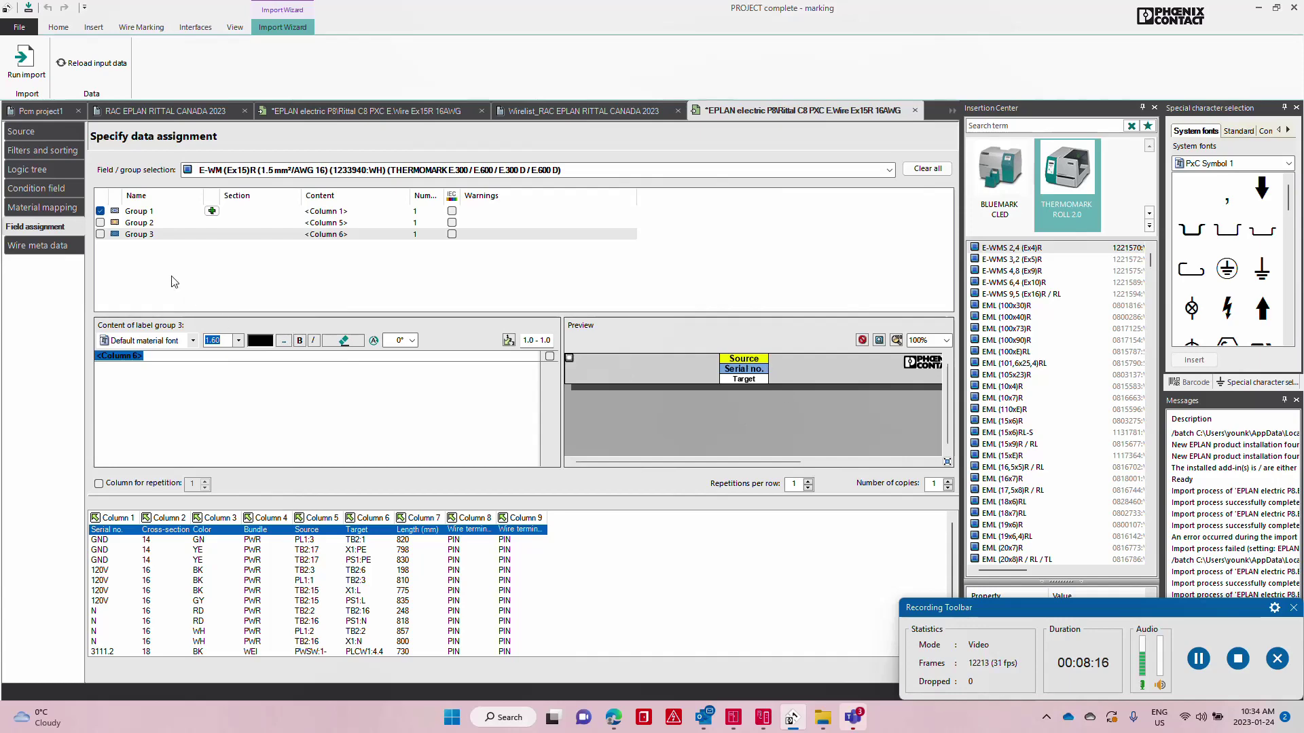
left_click(150, 223)
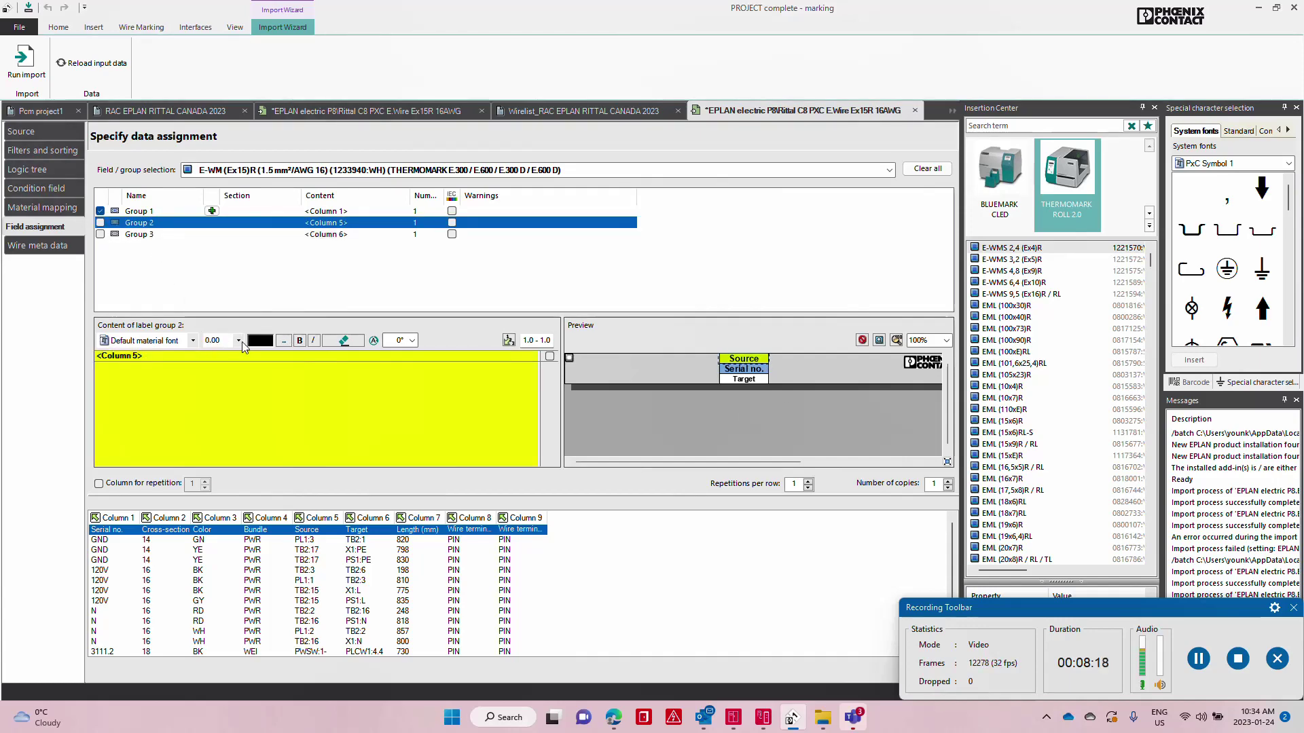
left_click(213, 355)
triple_click(169, 358)
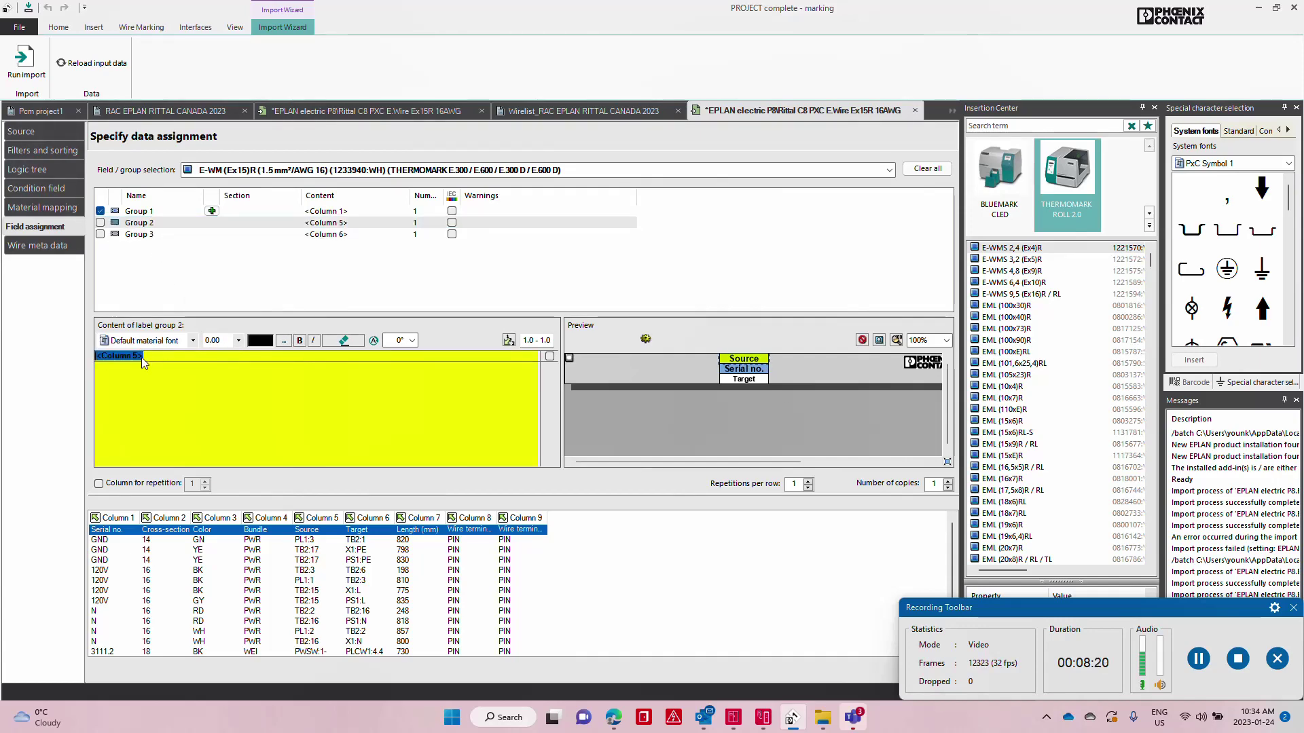
left_click(238, 341)
left_click(217, 350)
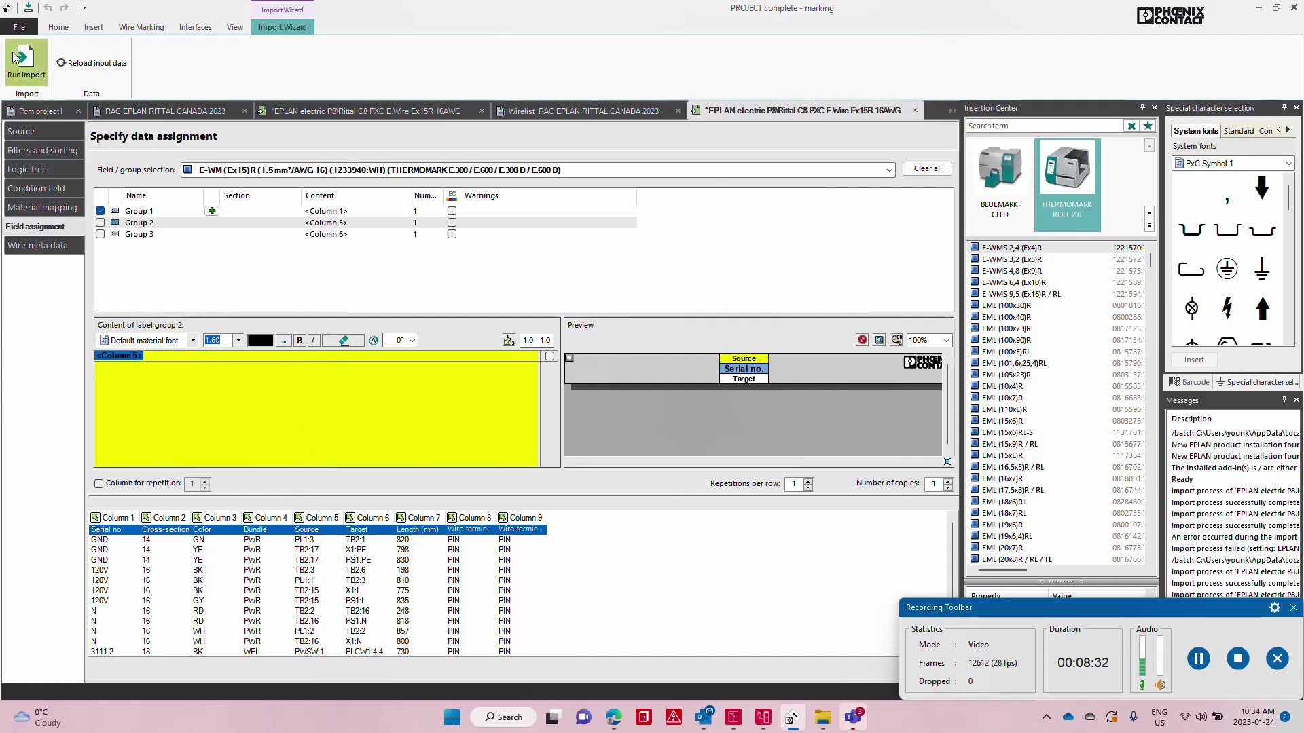
Run the import to generate 20 E-WM (Ex15)R wire labels and zoom into them.
left_click(81, 132)
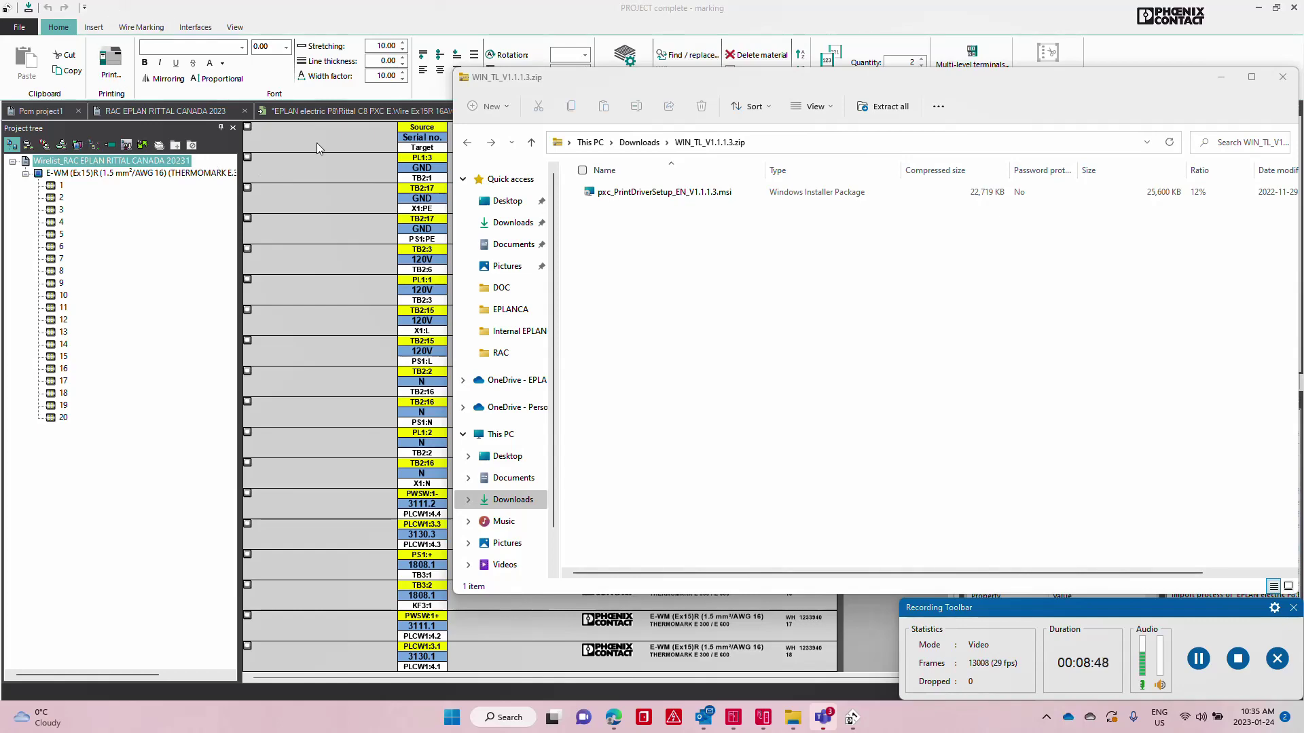
left_click(338, 145)
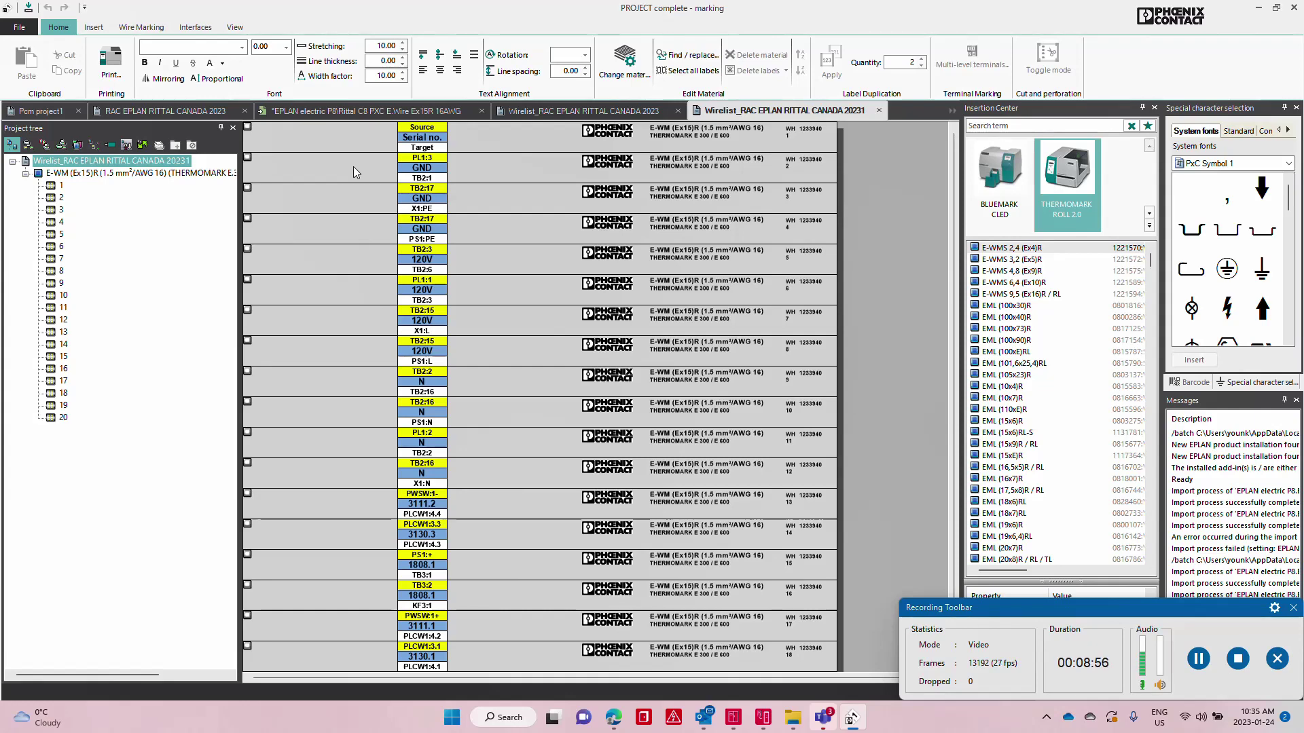
scroll(353, 166, "up", 2, "ctrl")
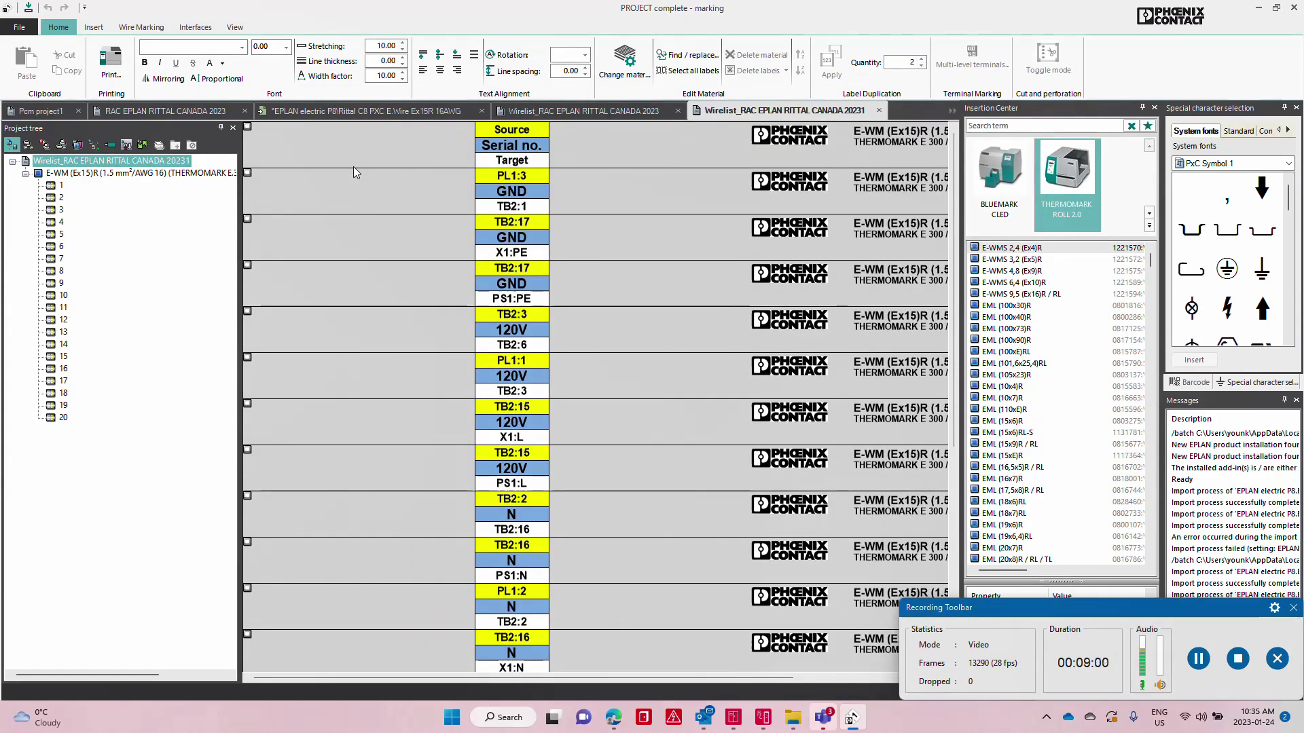
Switch to Edge and reload Smart Wiring from its favourite, leaving the current page.
key("alt+Tab")
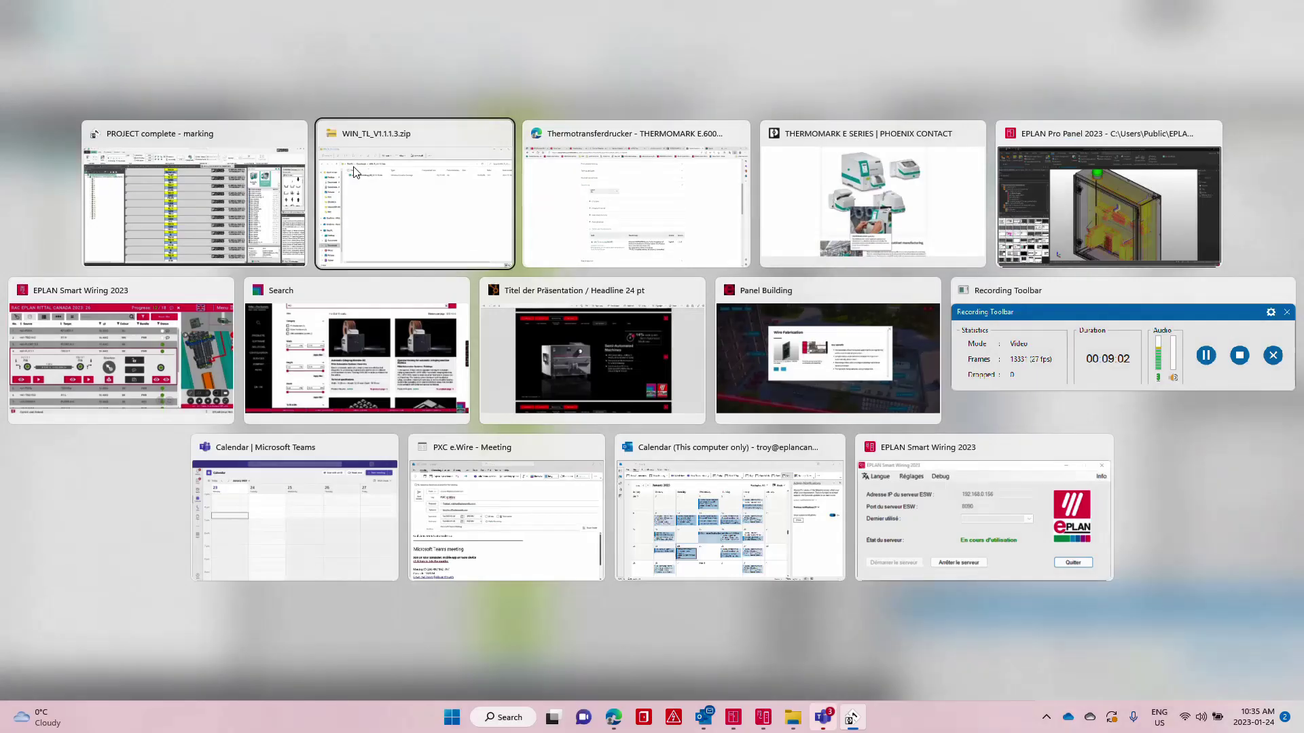
key("Tab")
key("Tab")
key("Tab")
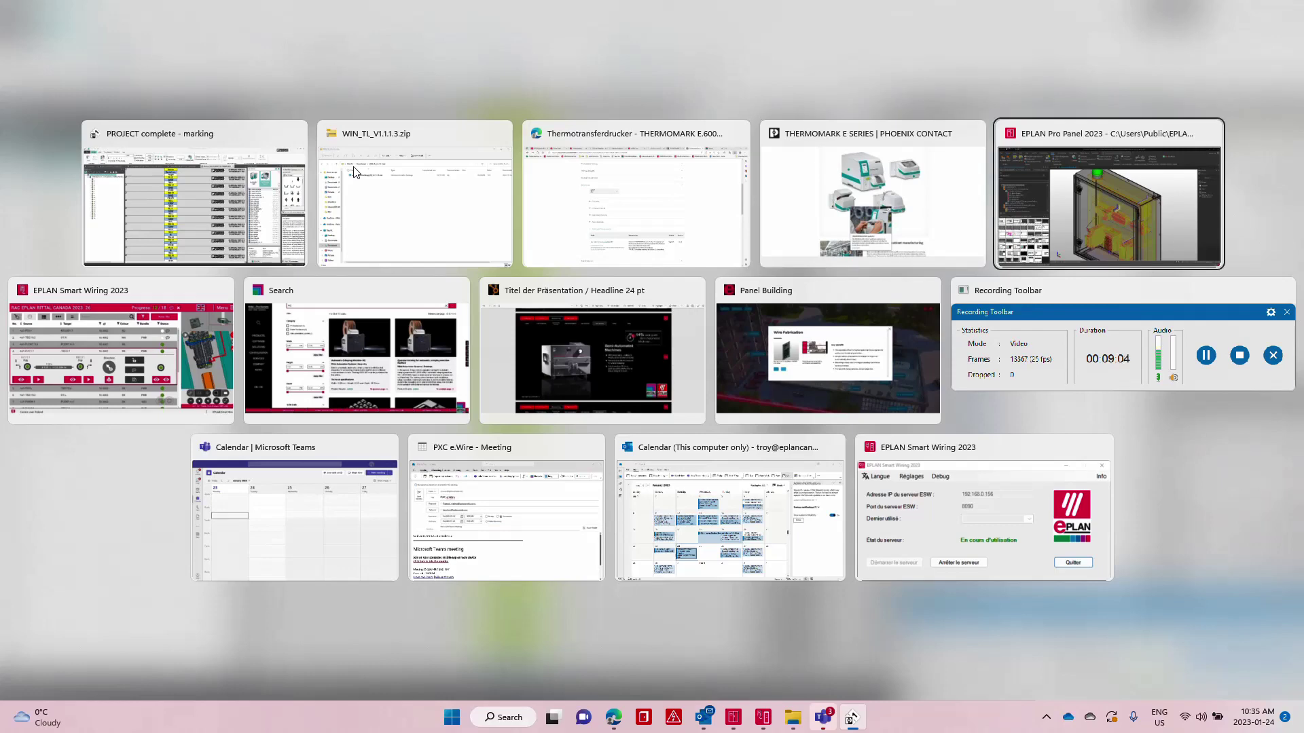
left_click(99, 287)
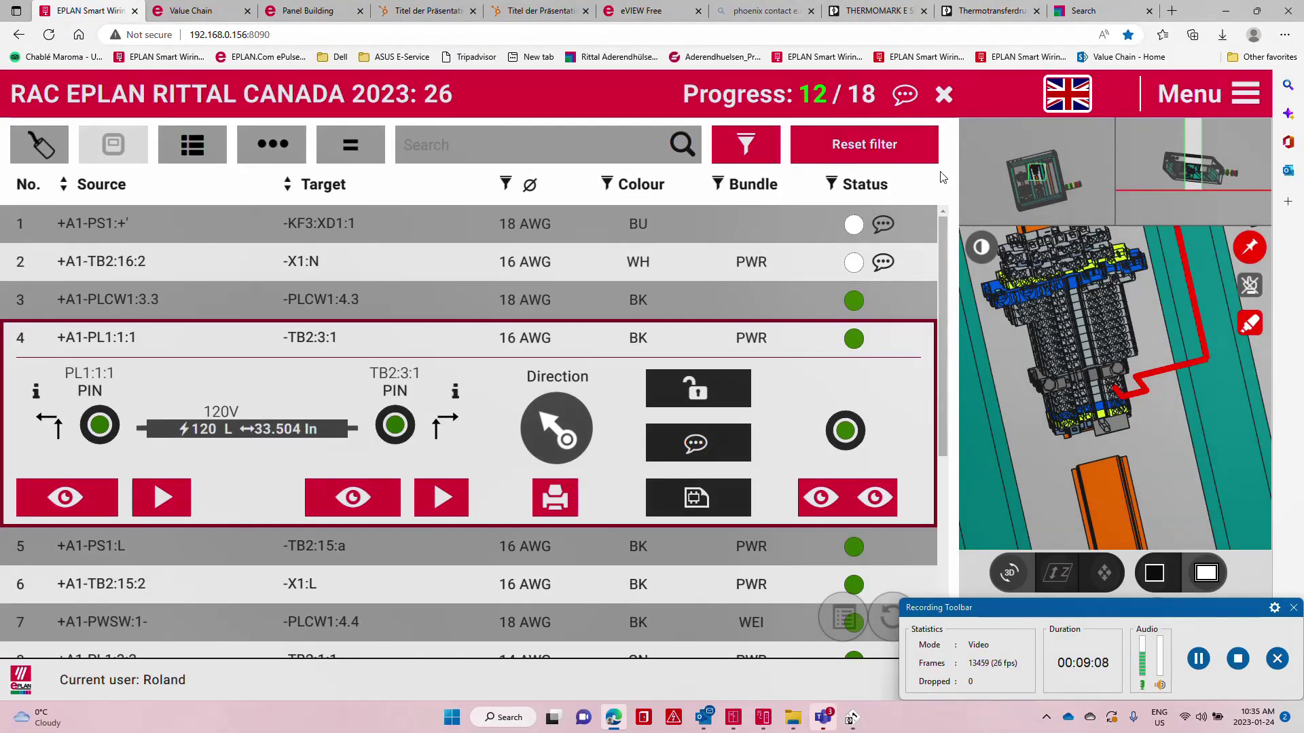
left_click(1162, 34)
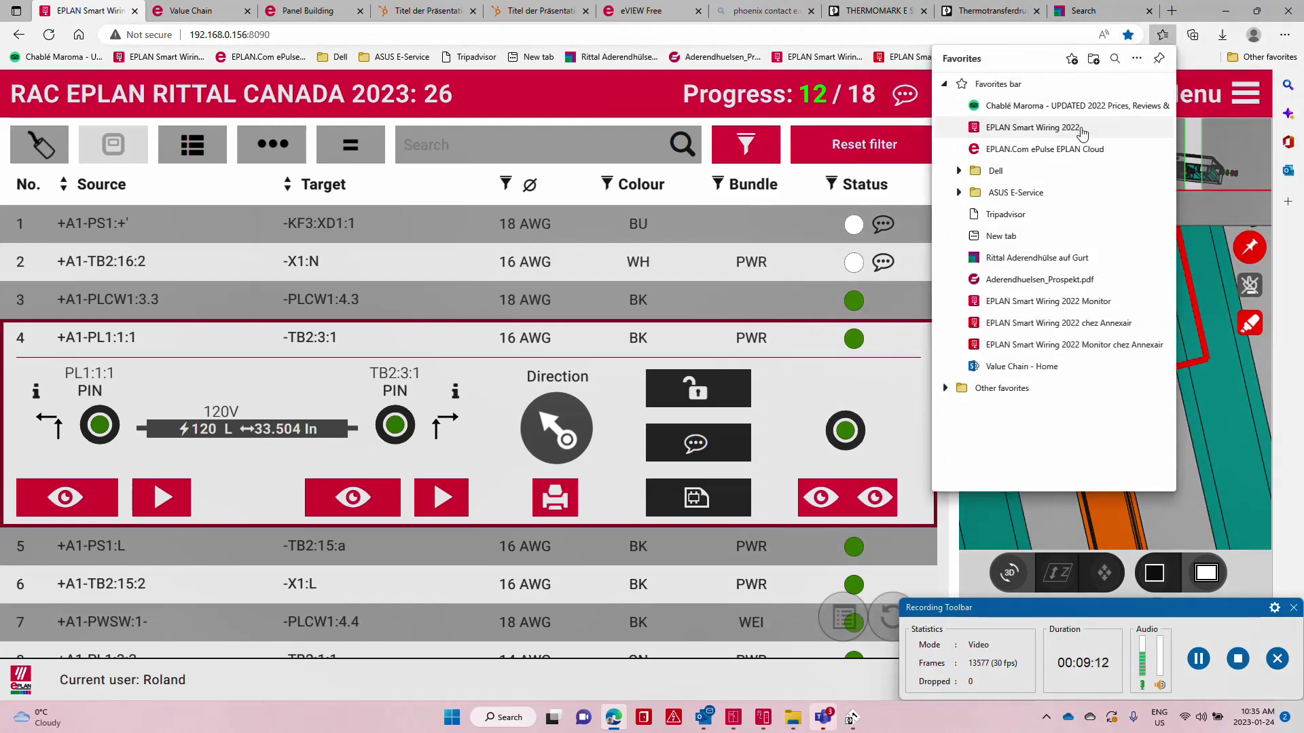
left_click(1083, 128)
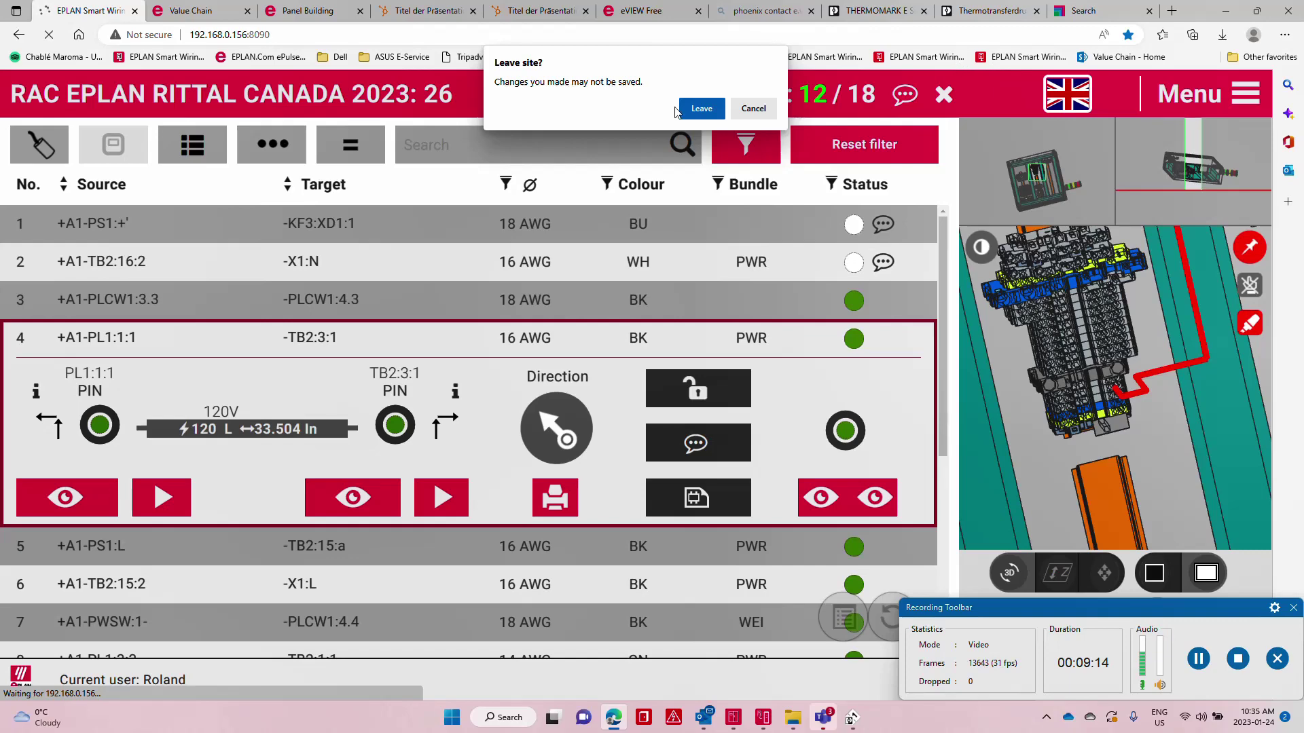
left_click(707, 112)
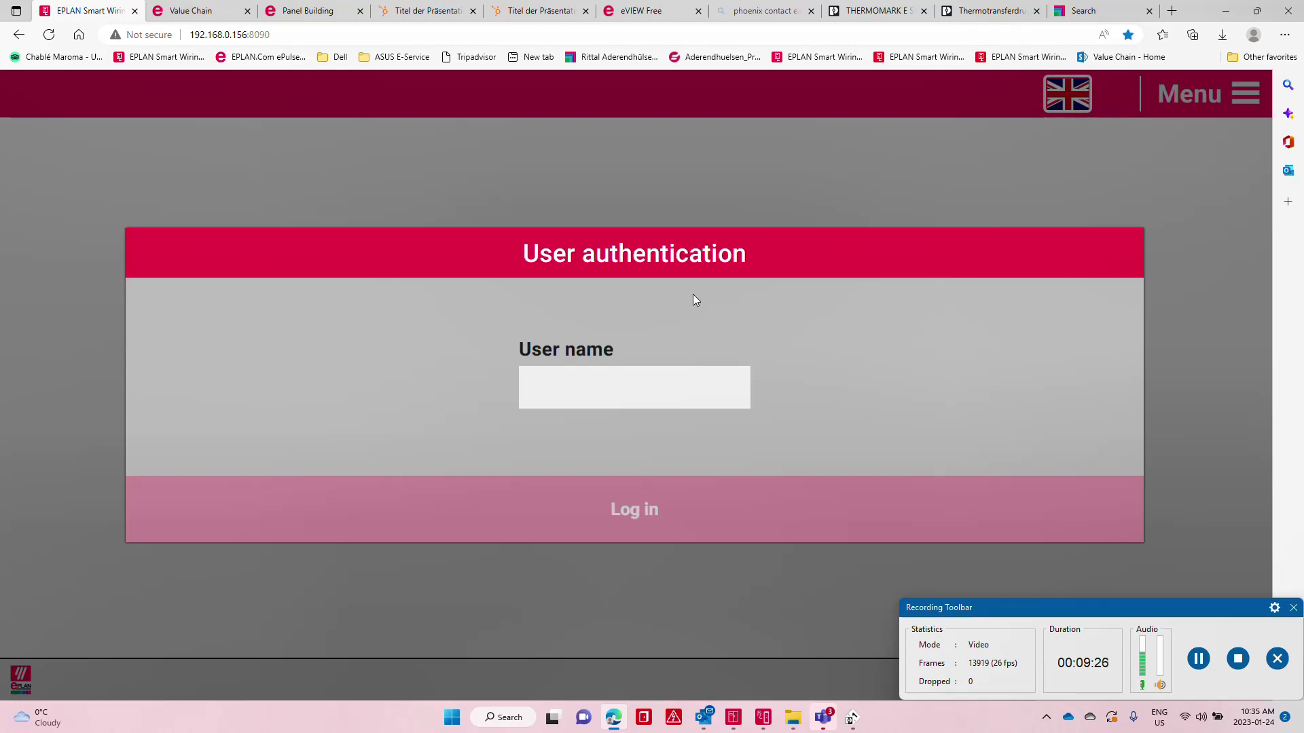
Log in with the electrician user name and show the Project options.
type("Elec")
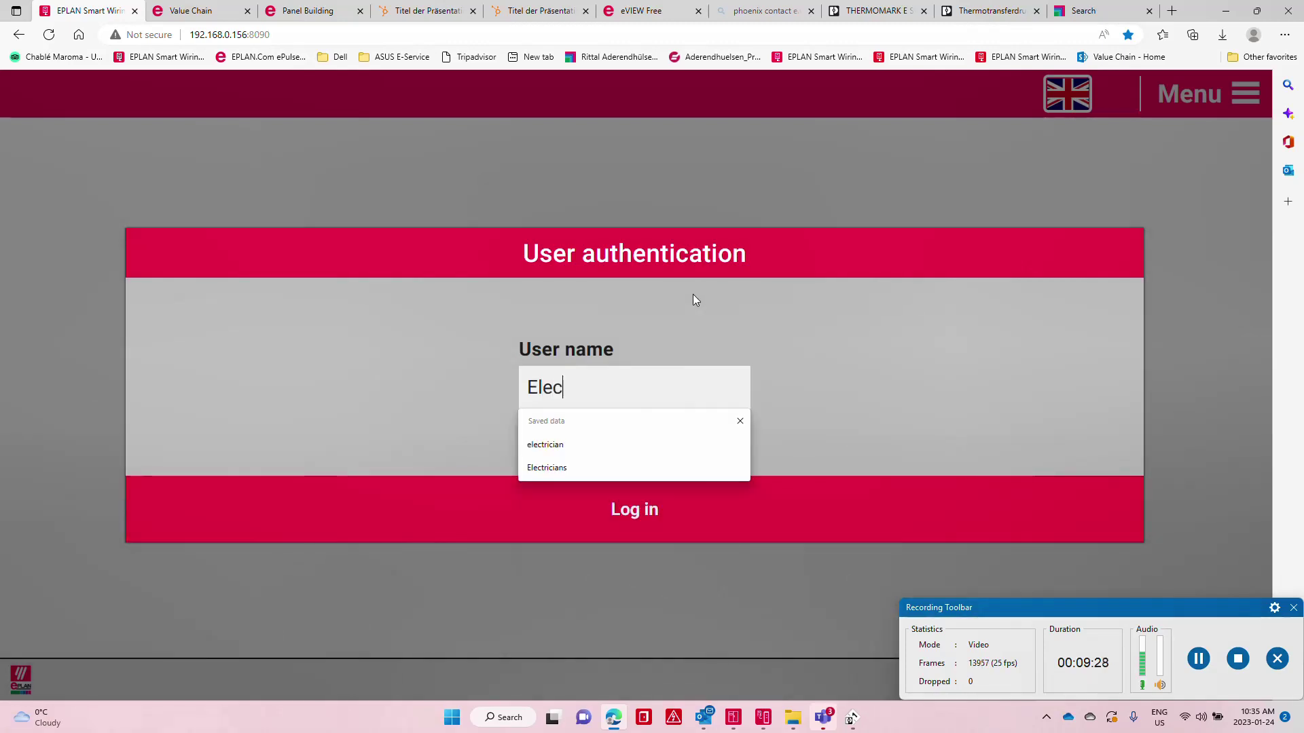
type("trician001")
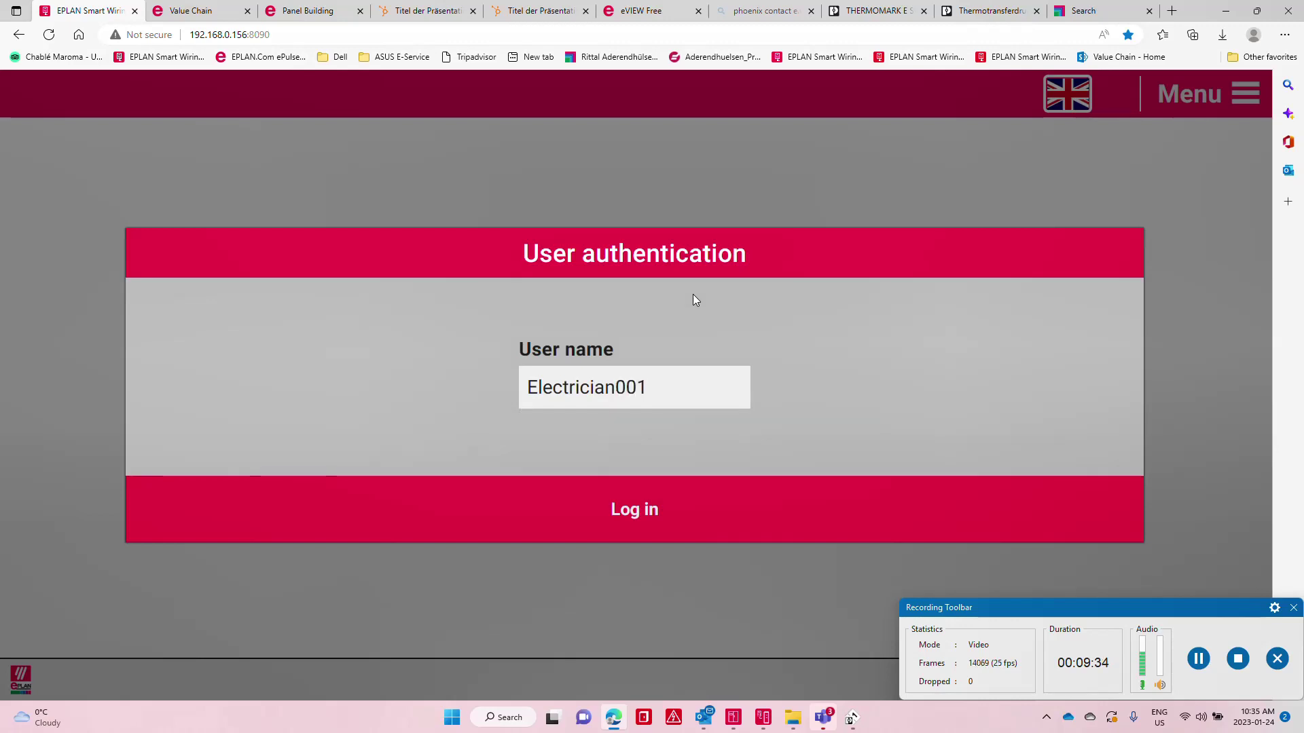
left_click(631, 517)
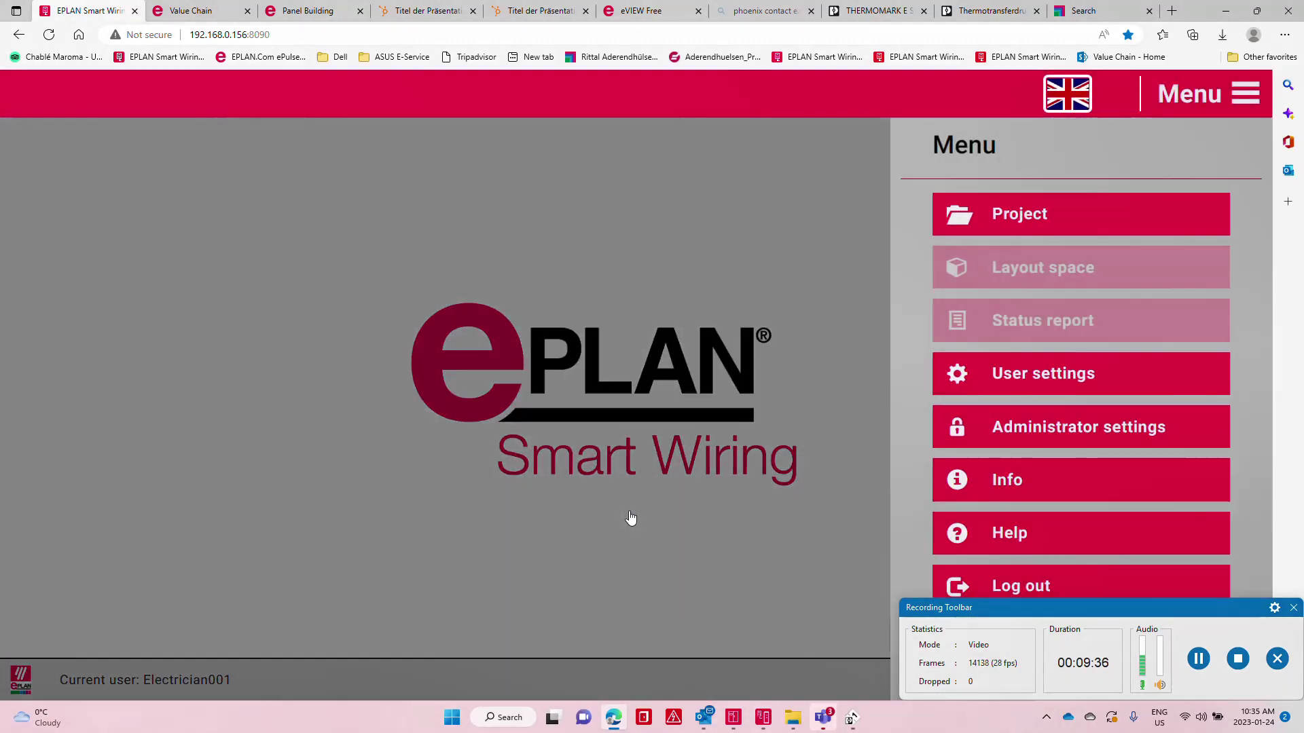
left_click(967, 219)
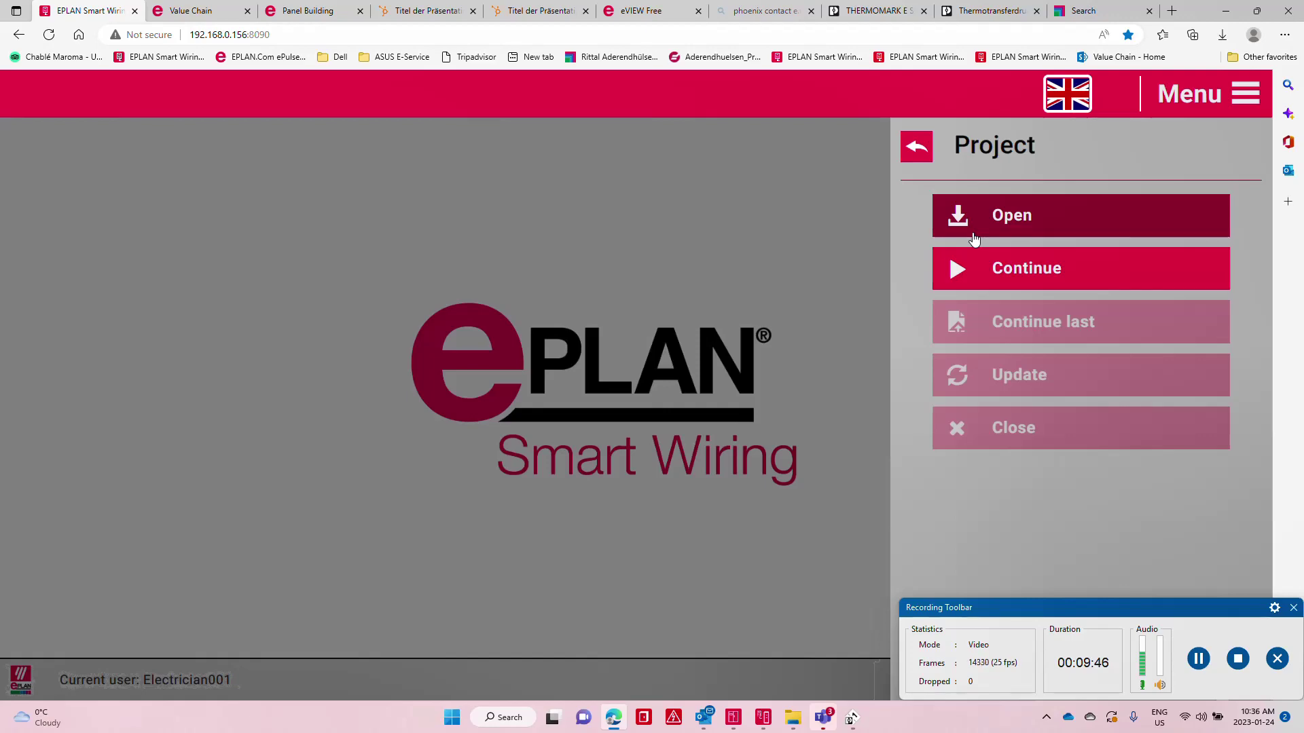
Open RAC EPLAN RITTAL CANADA 2023.epdz from the stored project list.
left_click(975, 238)
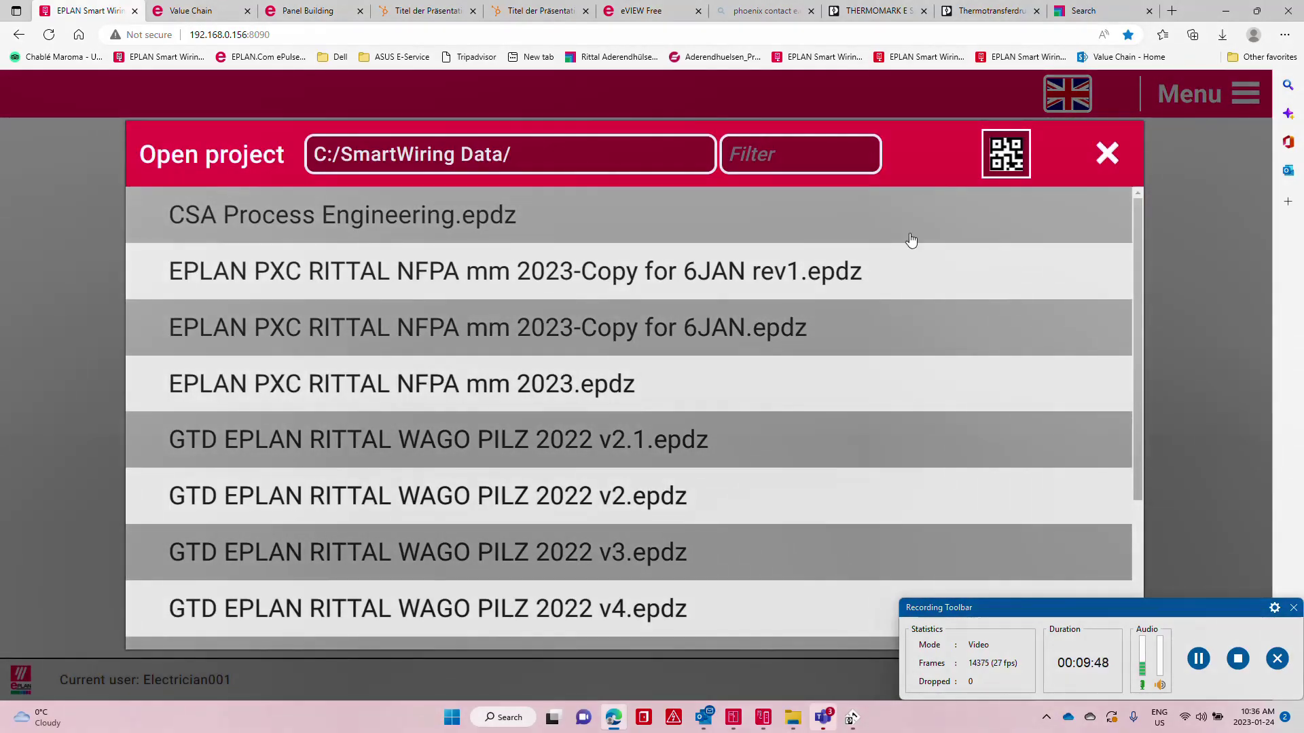
scroll(421, 457, "down", 4)
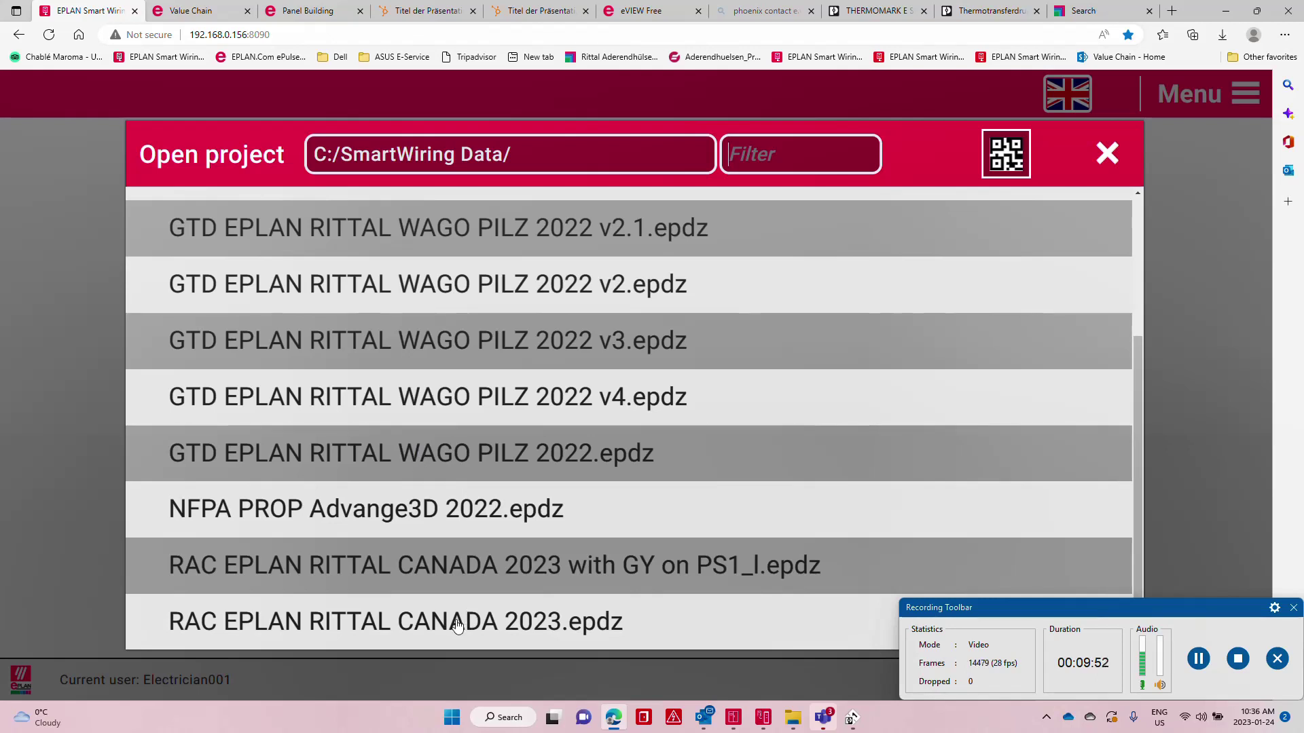
left_click(378, 635)
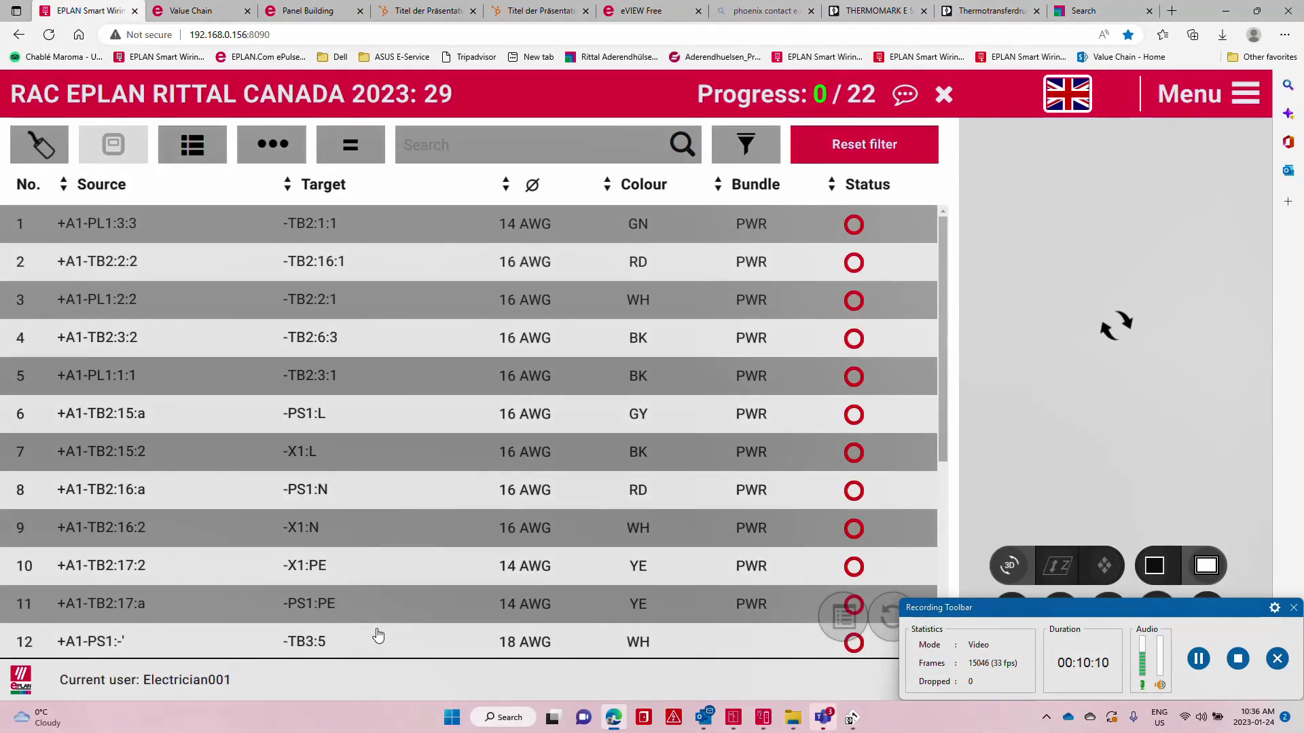
Show wire 1's details and locate its PL1:3:3 source and TB2:1:1 target, animating the route.
left_click(181, 225)
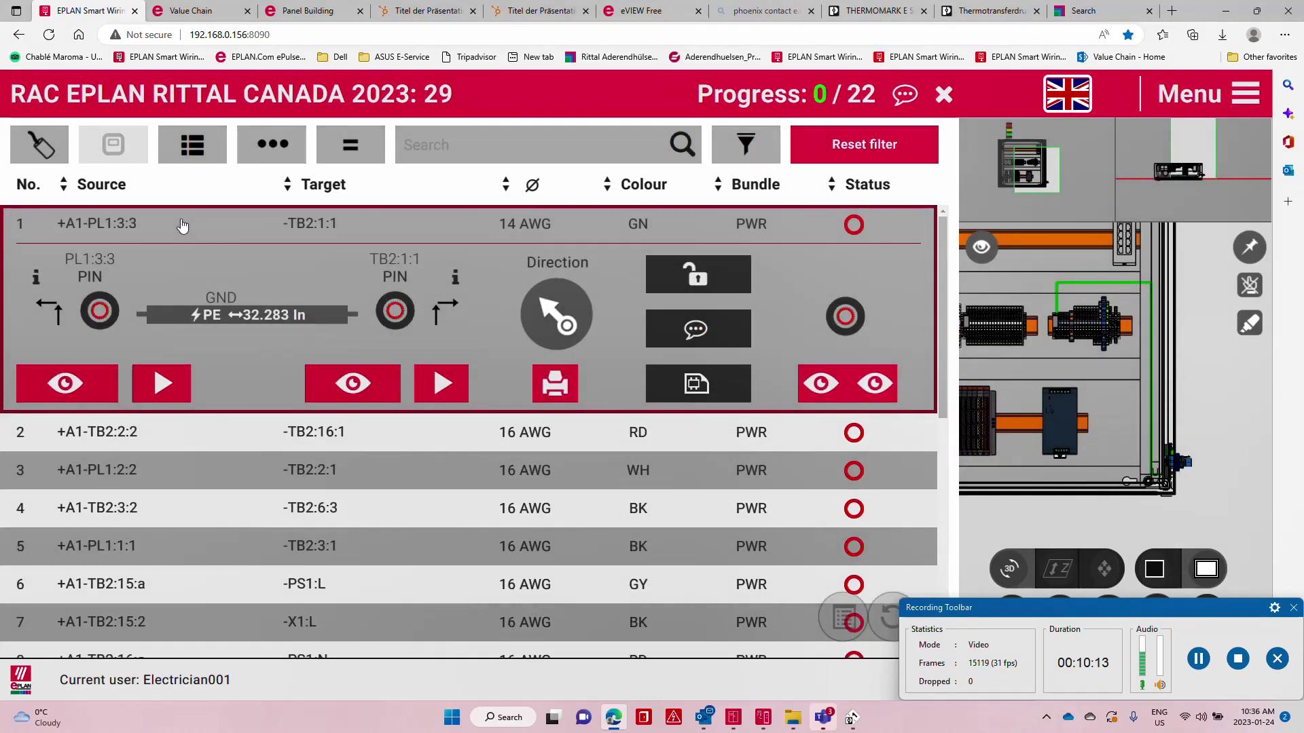
left_click(78, 392)
left_click(352, 386)
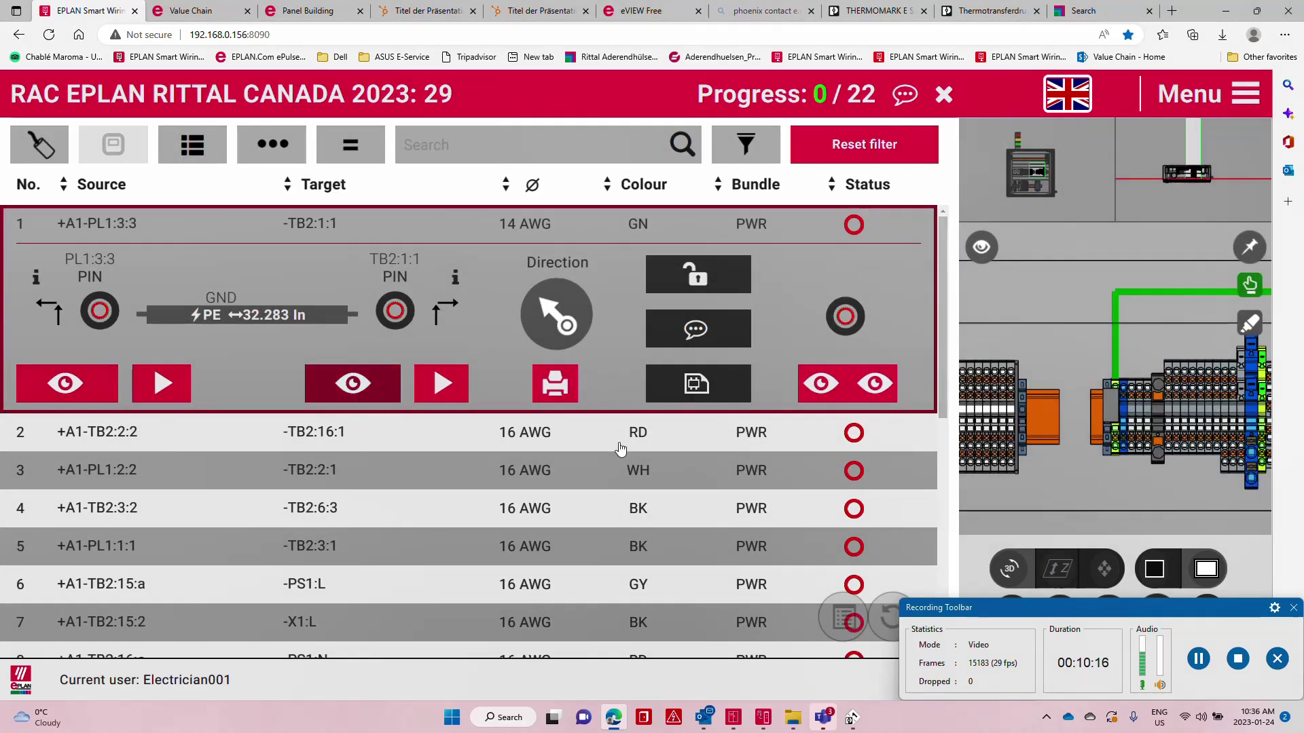
left_click(445, 385)
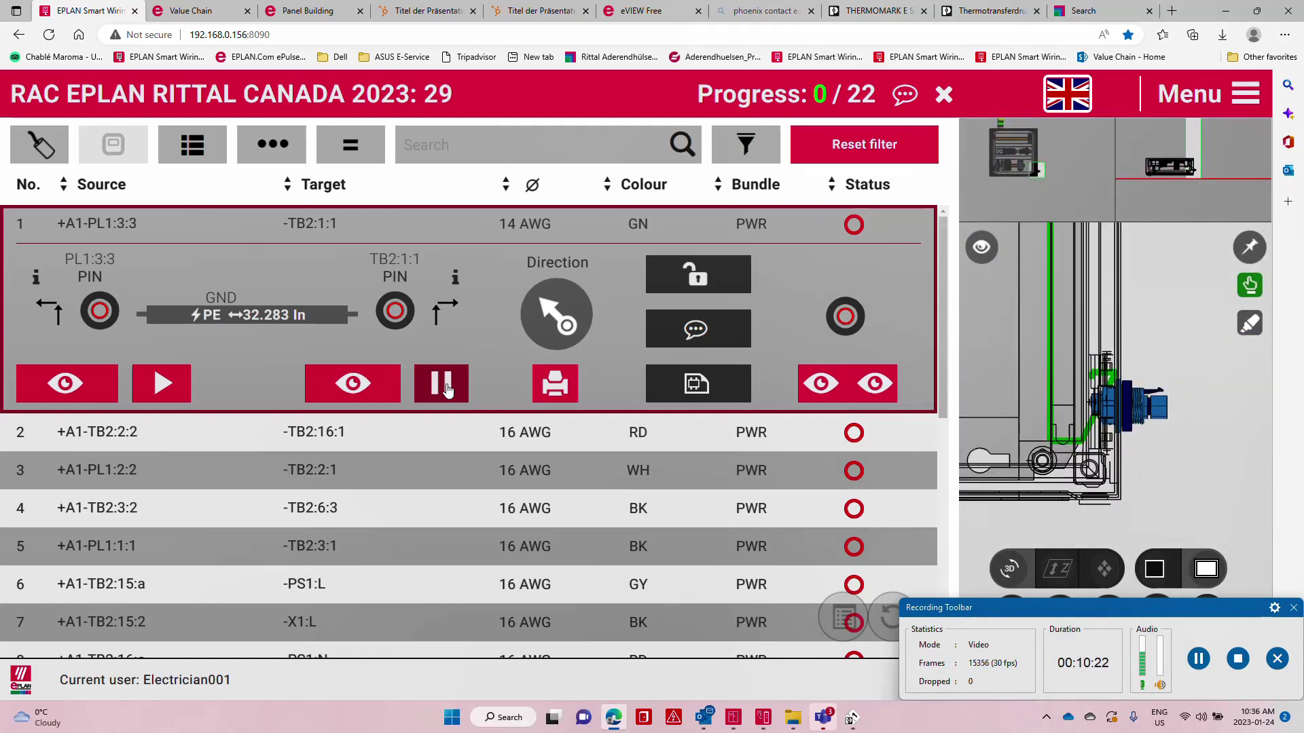
Make the cabinet transparent, highlight the GND wire route, and rotate to a perspective view.
left_click(891, 387)
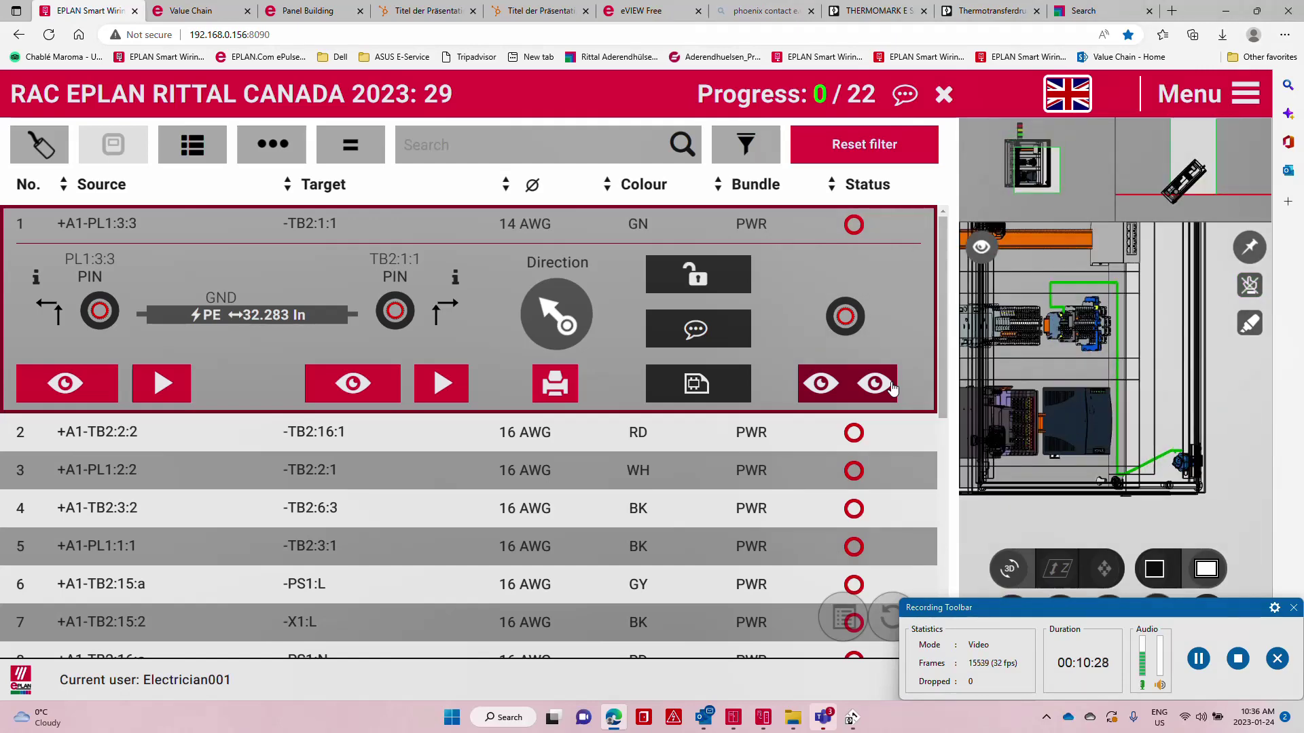
left_click(981, 249)
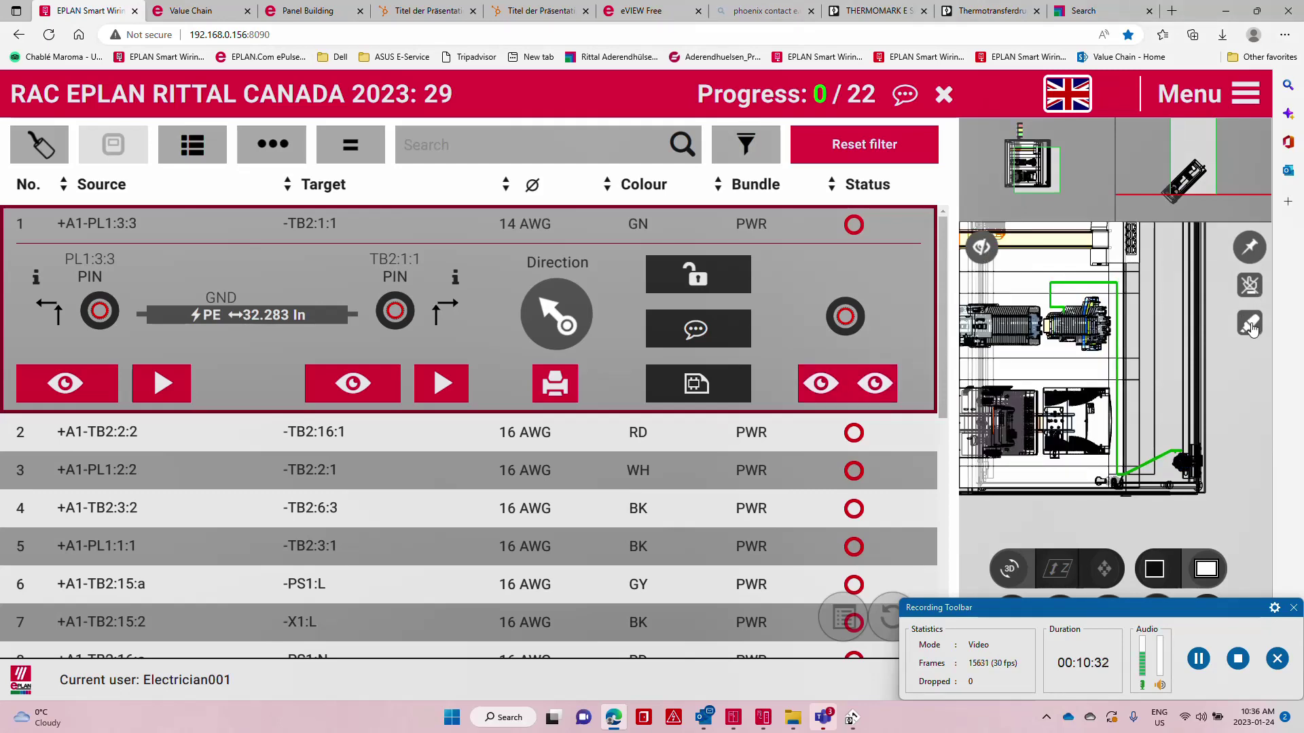
left_click(1251, 326)
left_click_drag(1223, 466, 1172, 473)
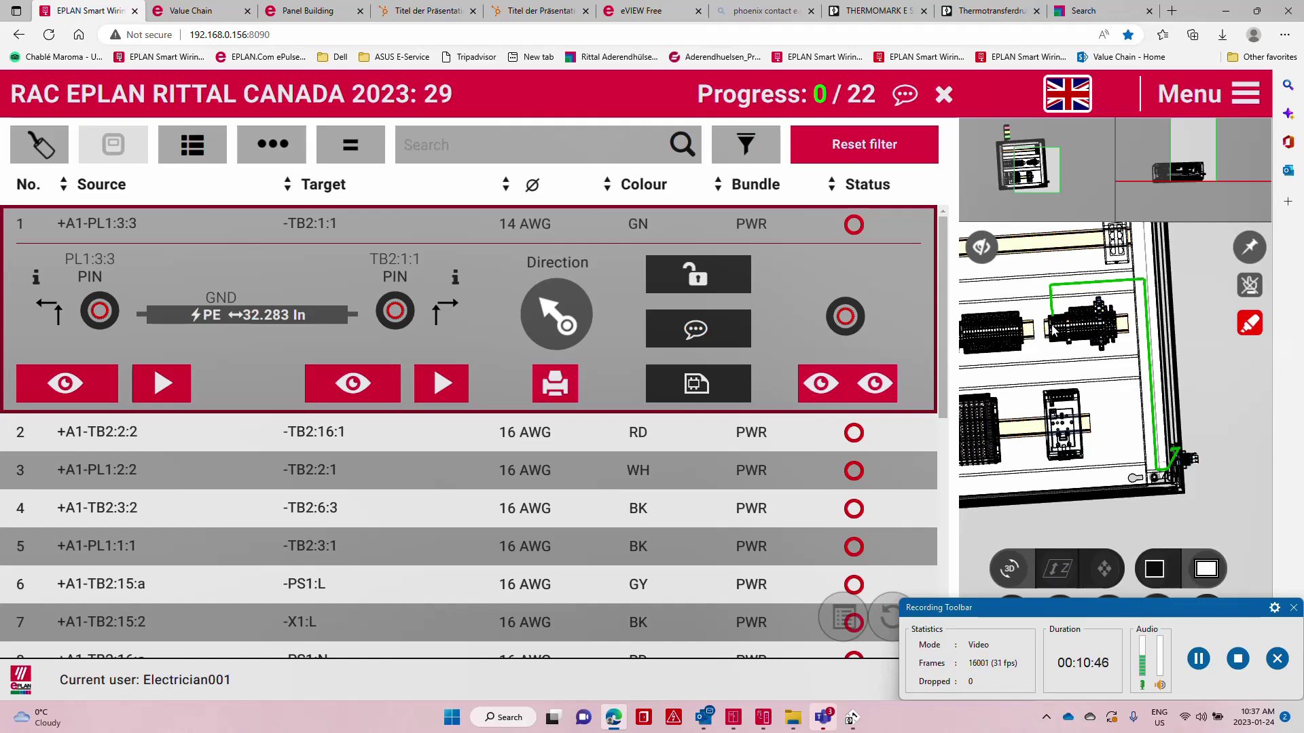
scroll(1054, 331, "up", 5)
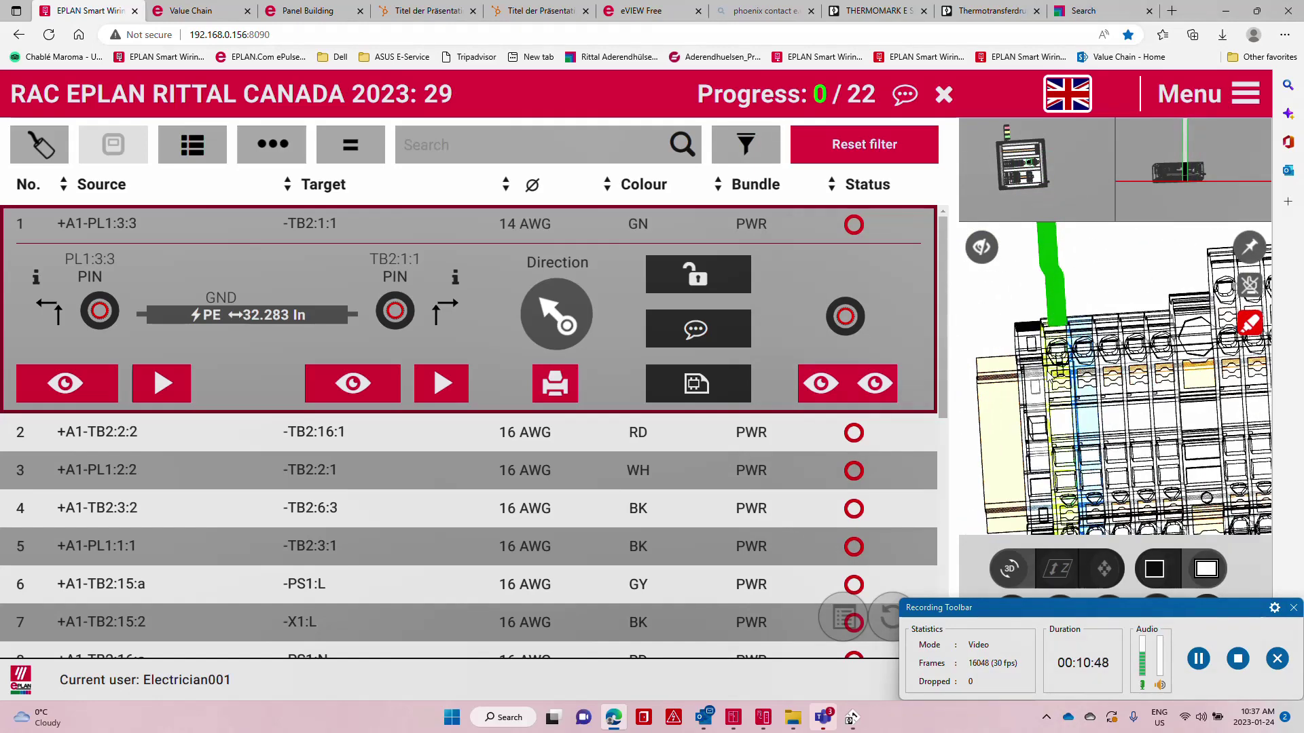
scroll(1068, 386, "down", 5)
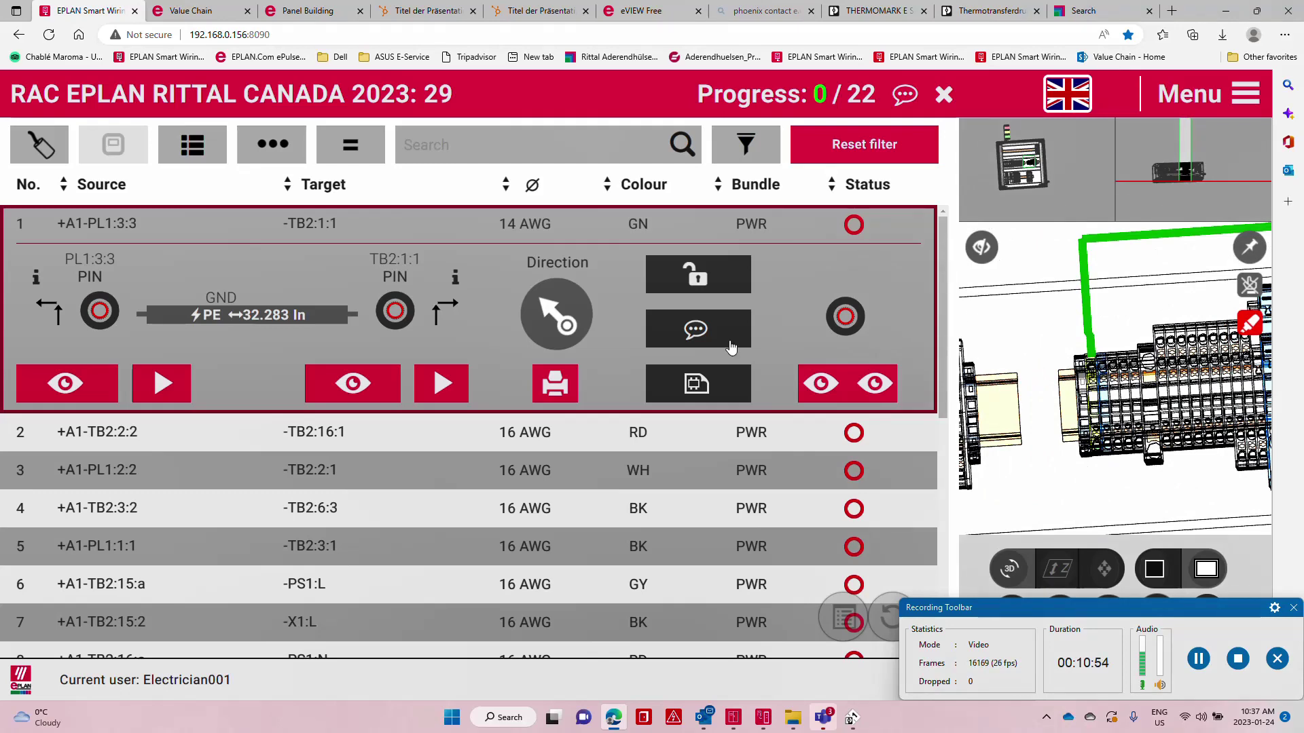
left_click(680, 337)
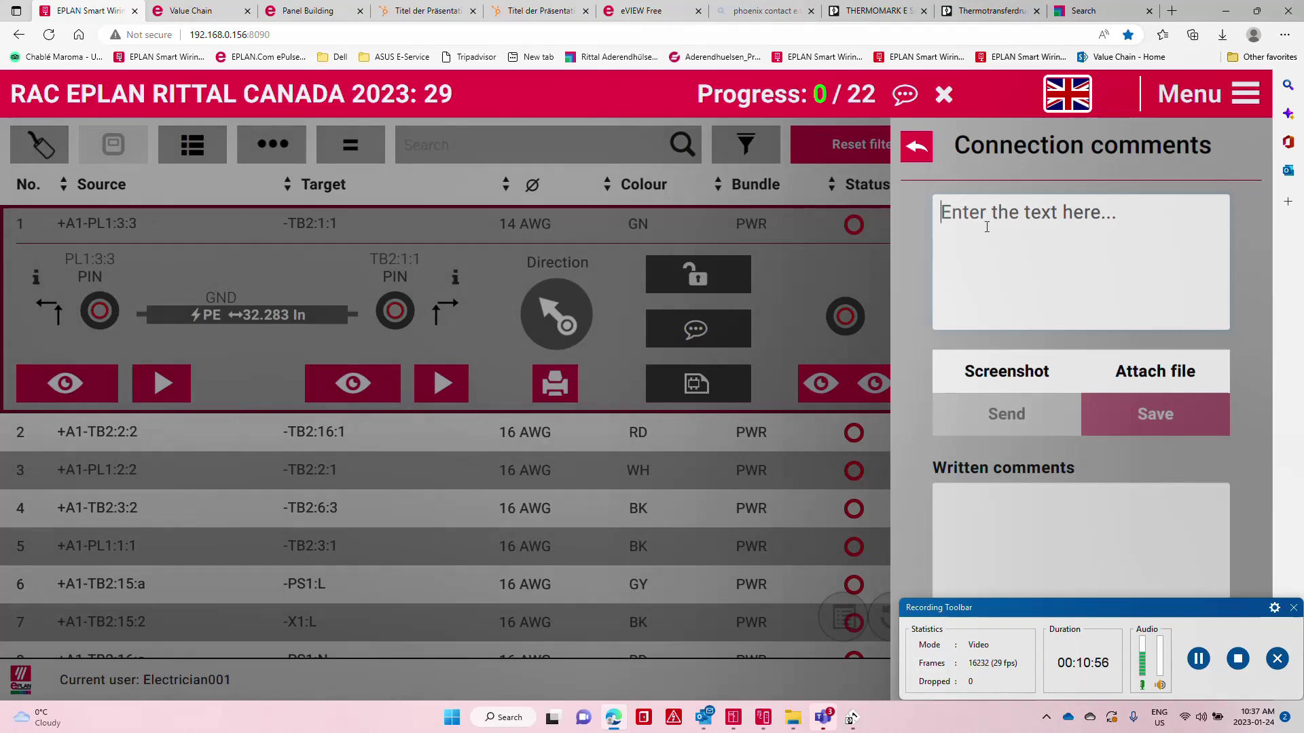
left_click(917, 147)
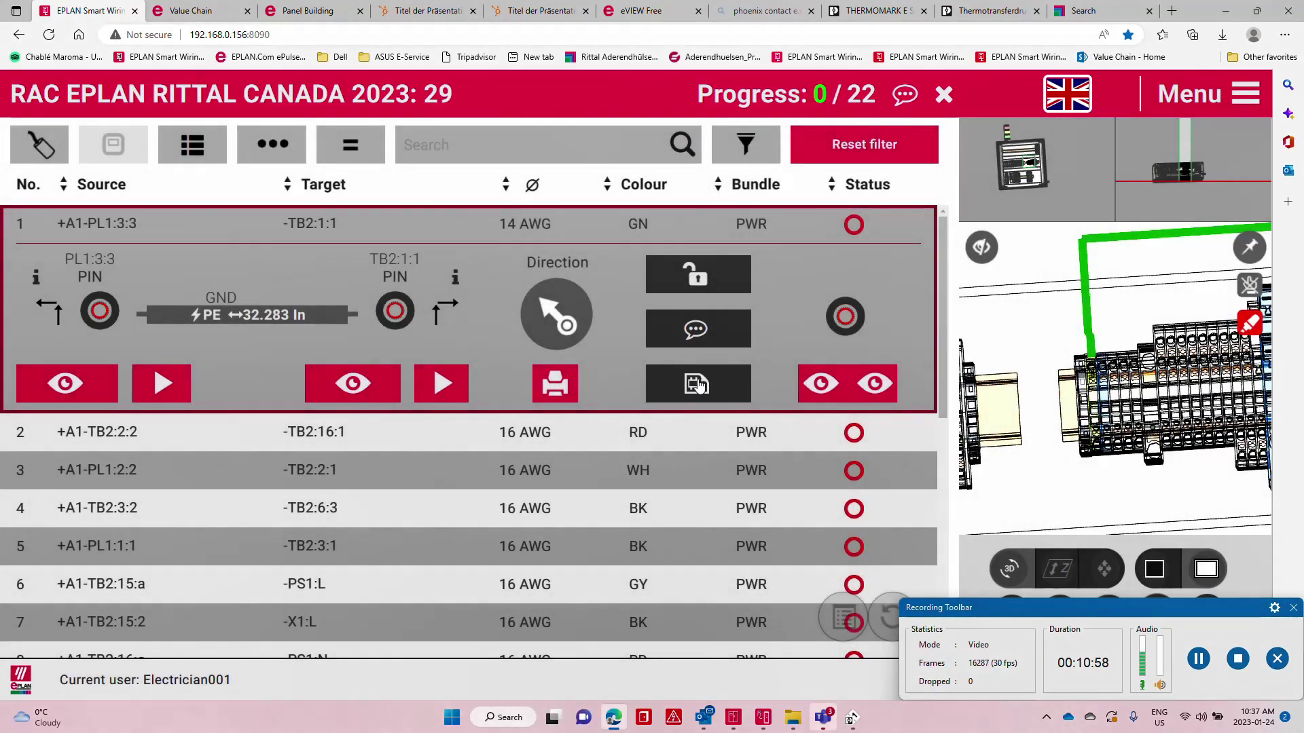
left_click(721, 391)
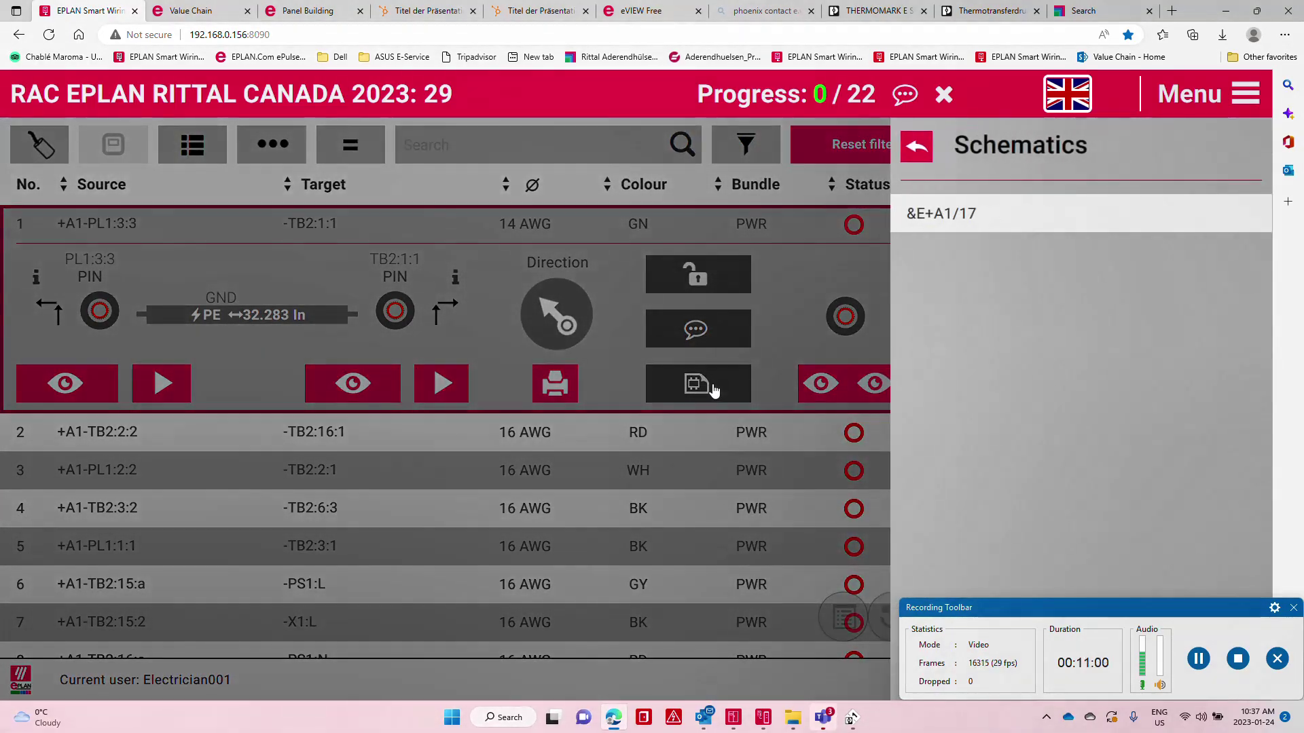
left_click(942, 211)
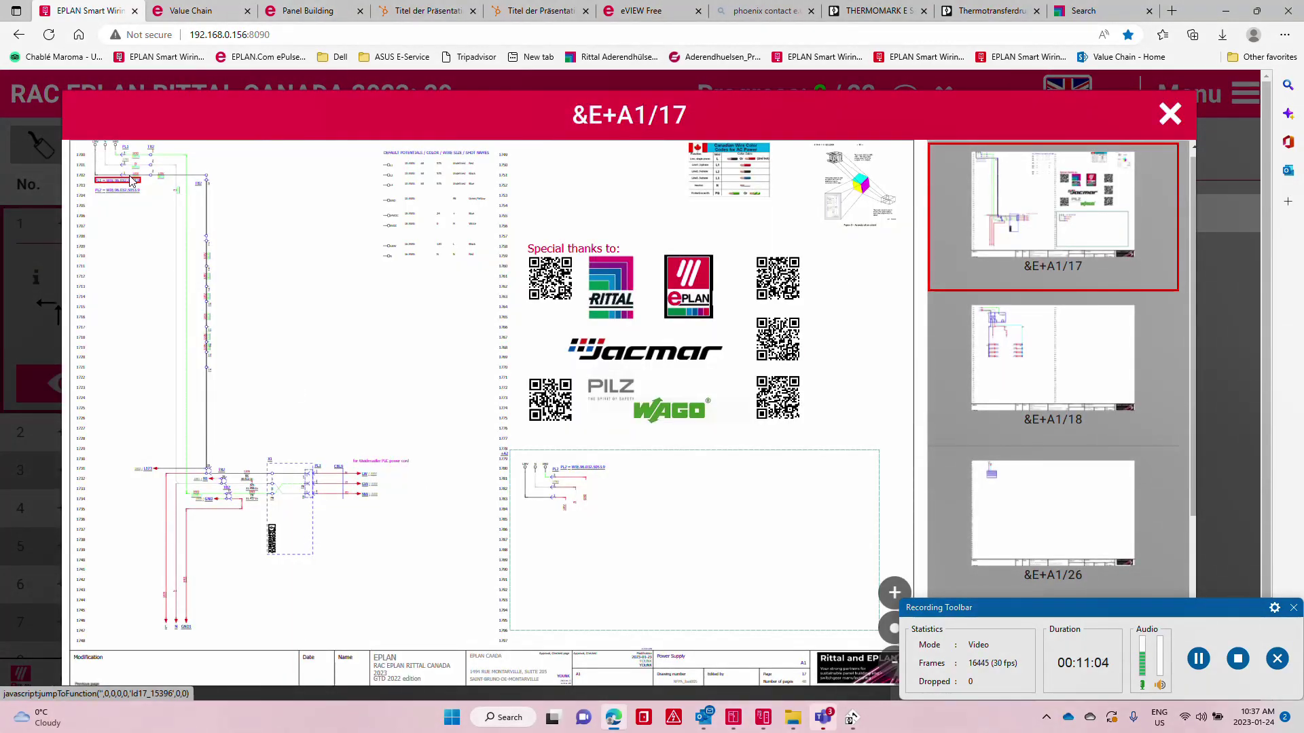
left_click(1168, 115)
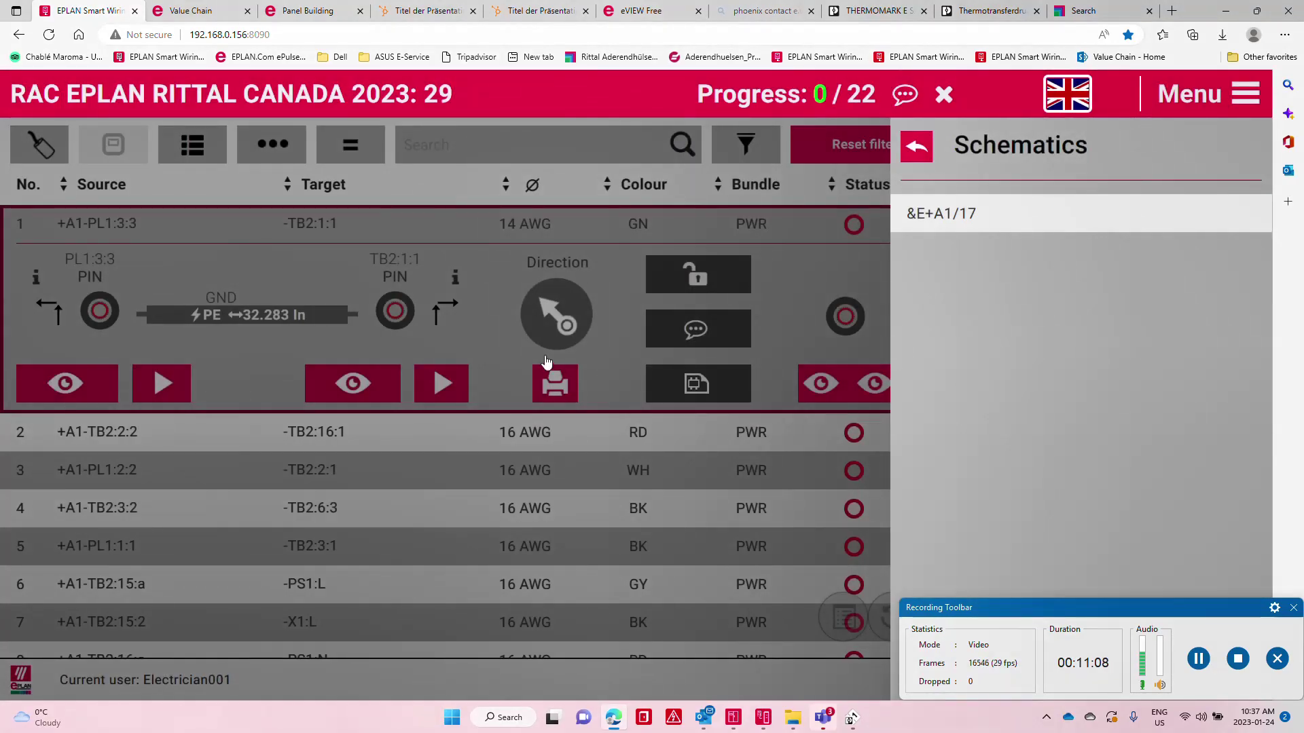
left_click(918, 148)
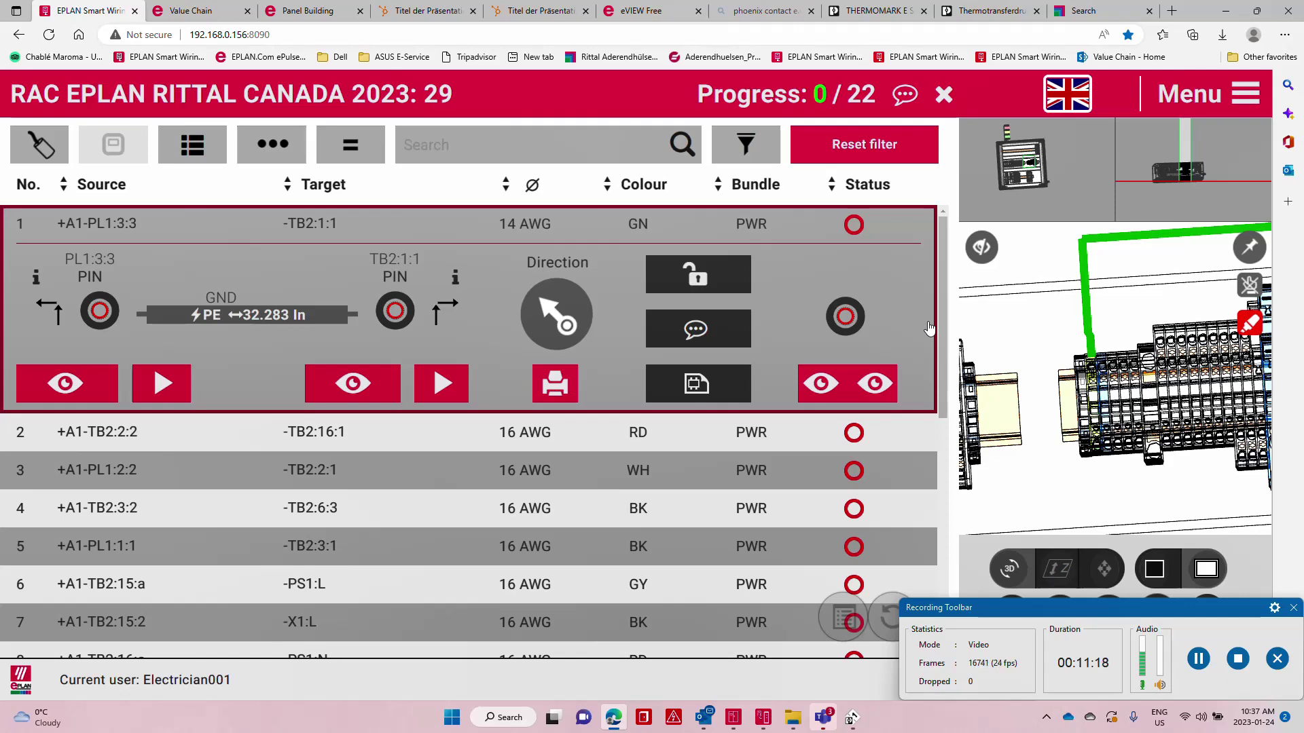
left_click(849, 725)
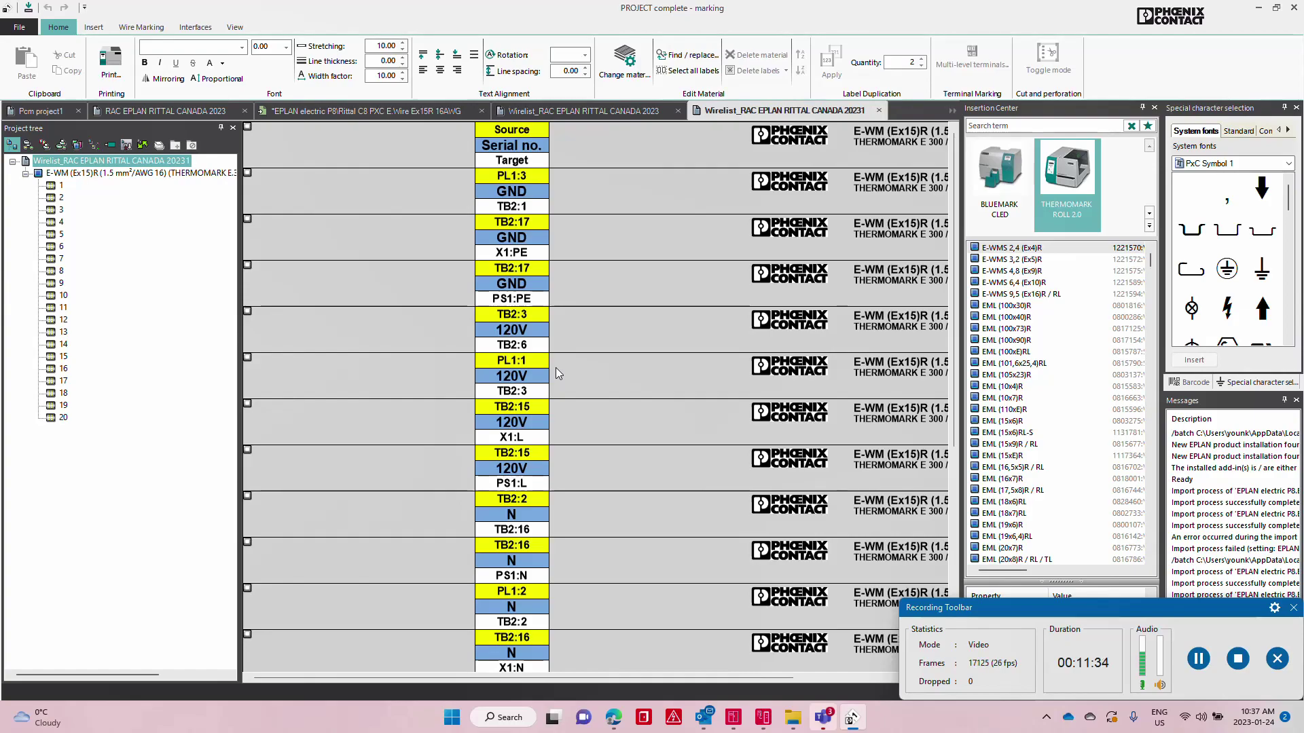
key("alt+Tab")
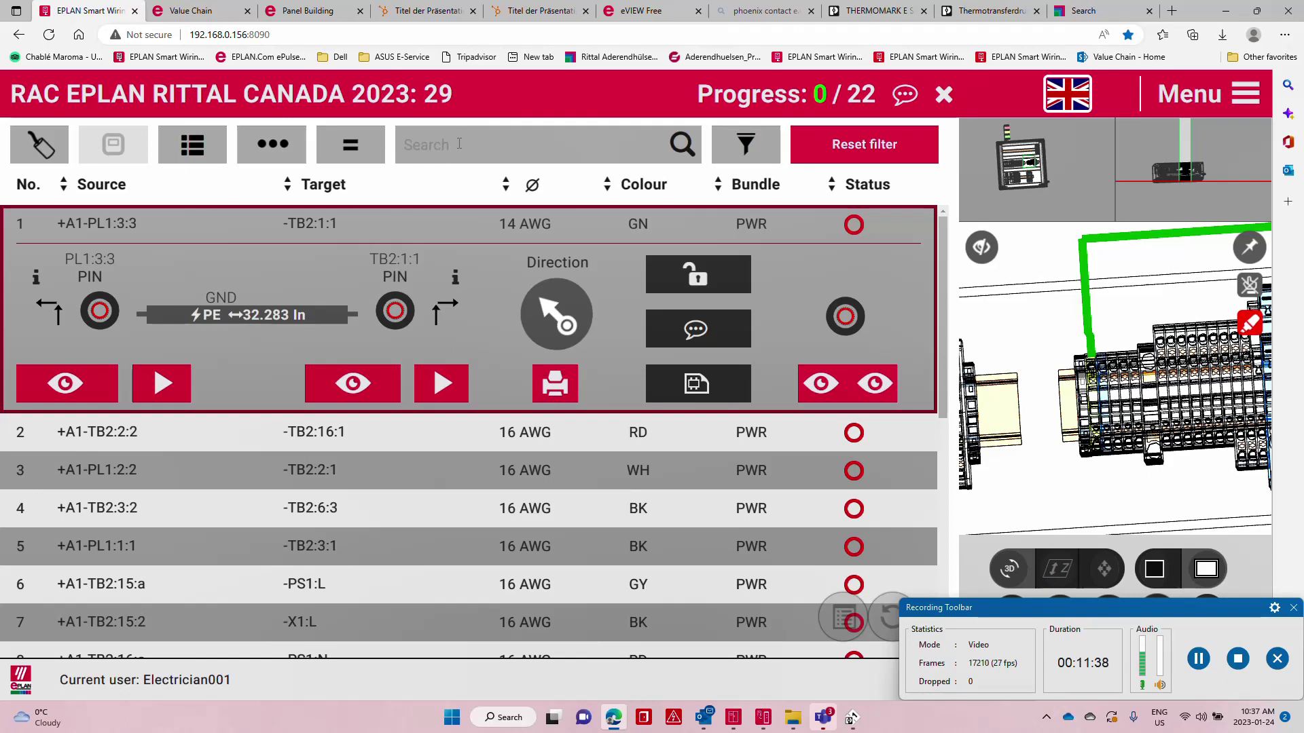
Filter the wire list to pl1 and expand wire PL1:1:1 to TB2:3:1.
type("pl1")
left_click(682, 143)
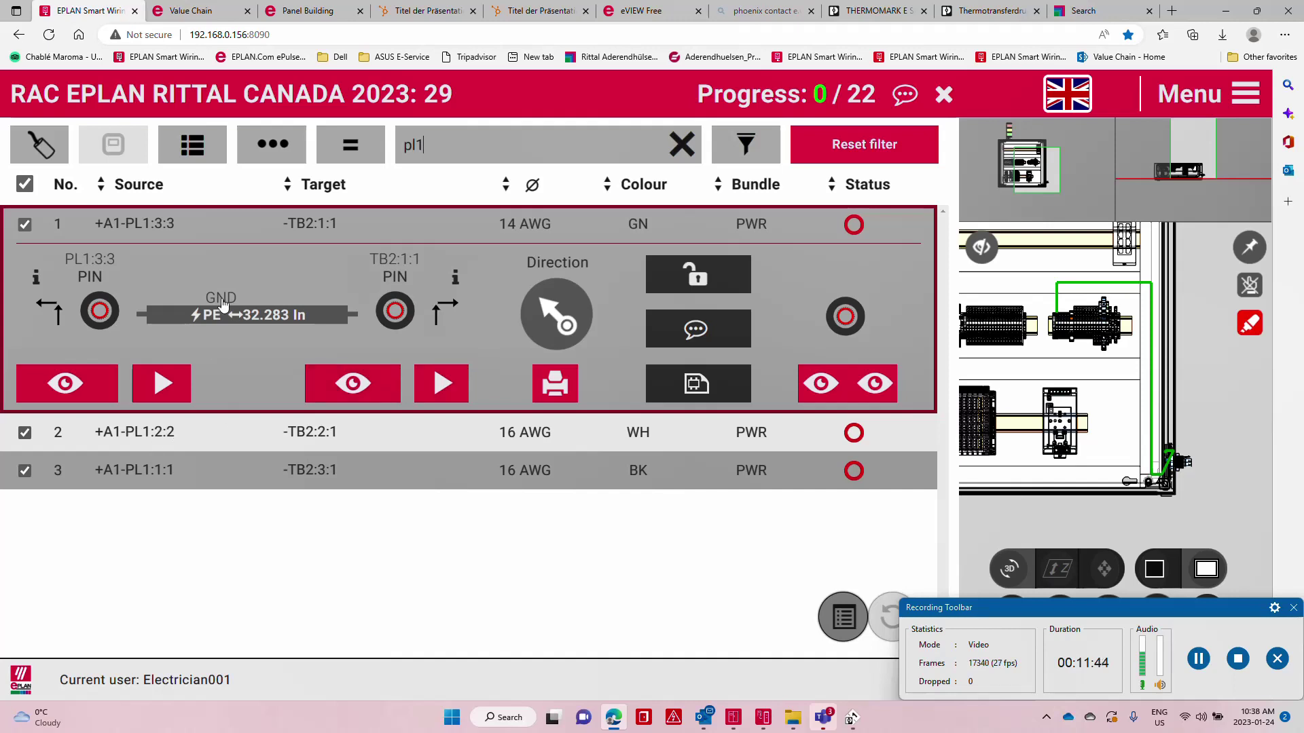
left_click(199, 438)
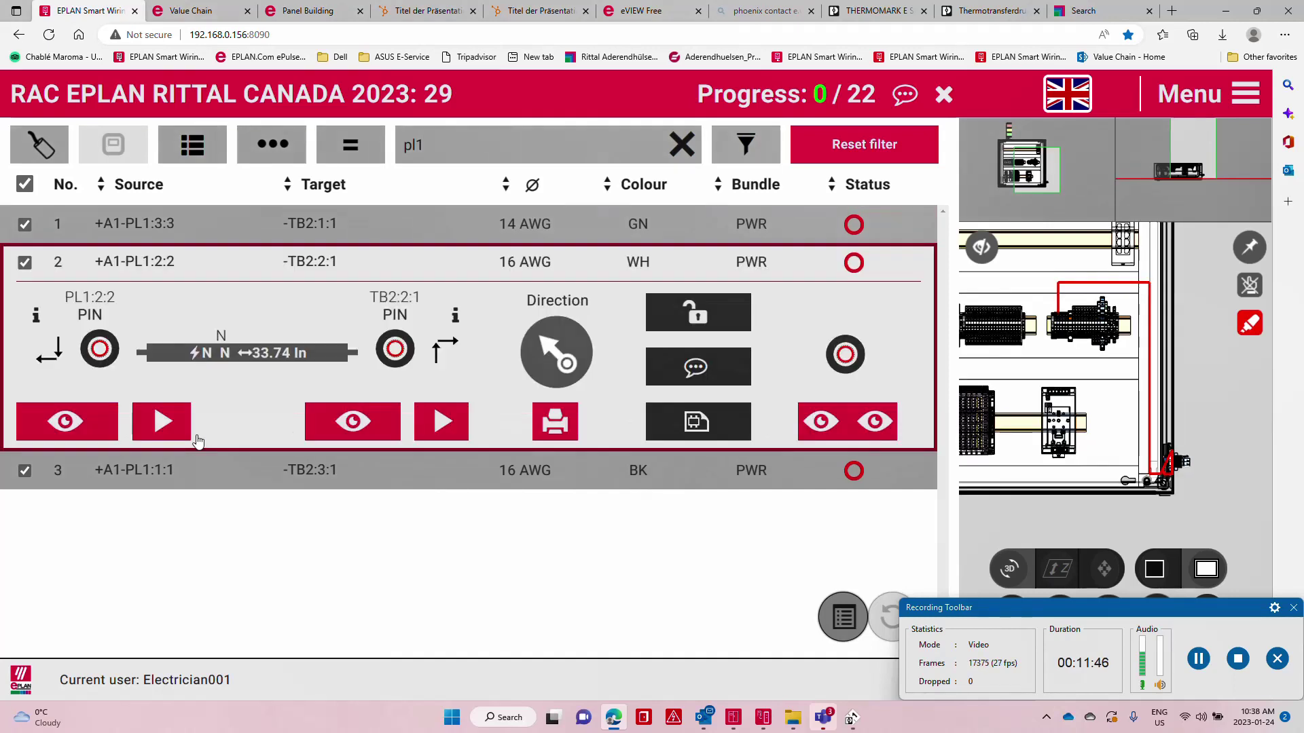
left_click(221, 473)
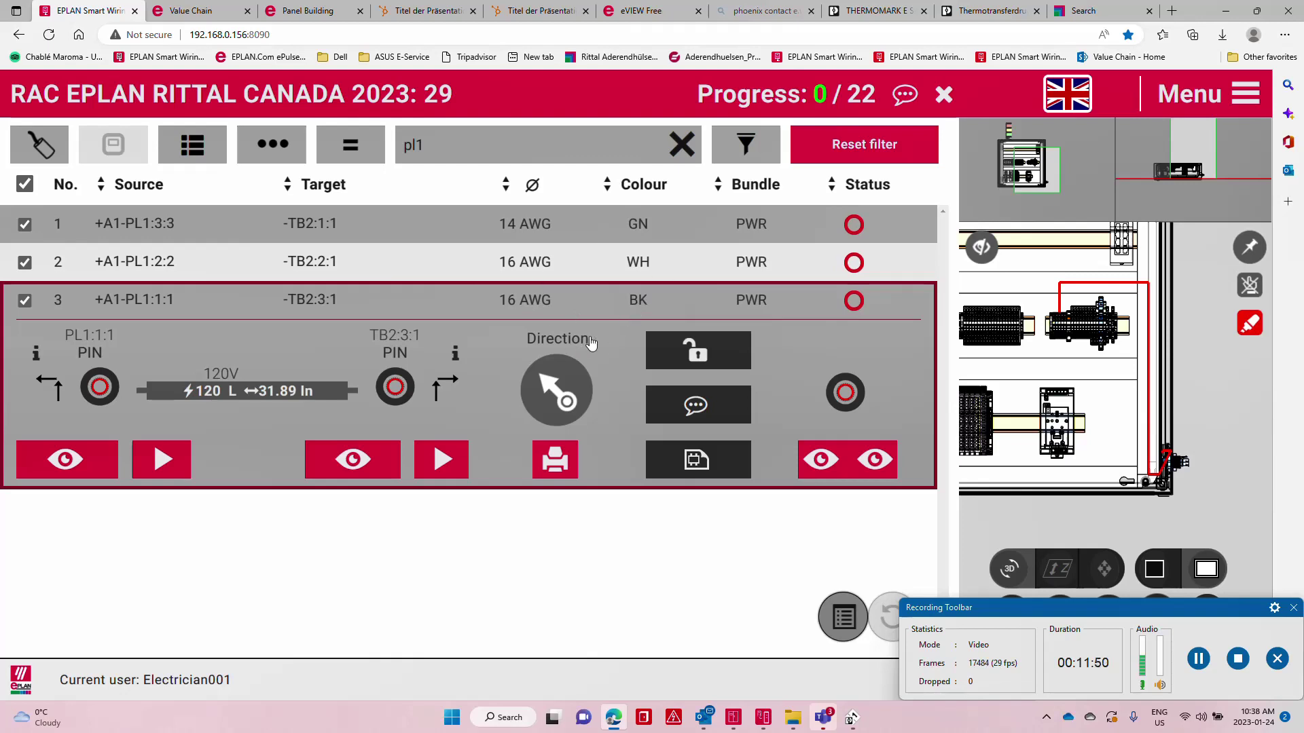
Locate both ends in 3D and mark PL1:1:1 and TB2:3:1 connected, reaching 1/22.
left_click(66, 461)
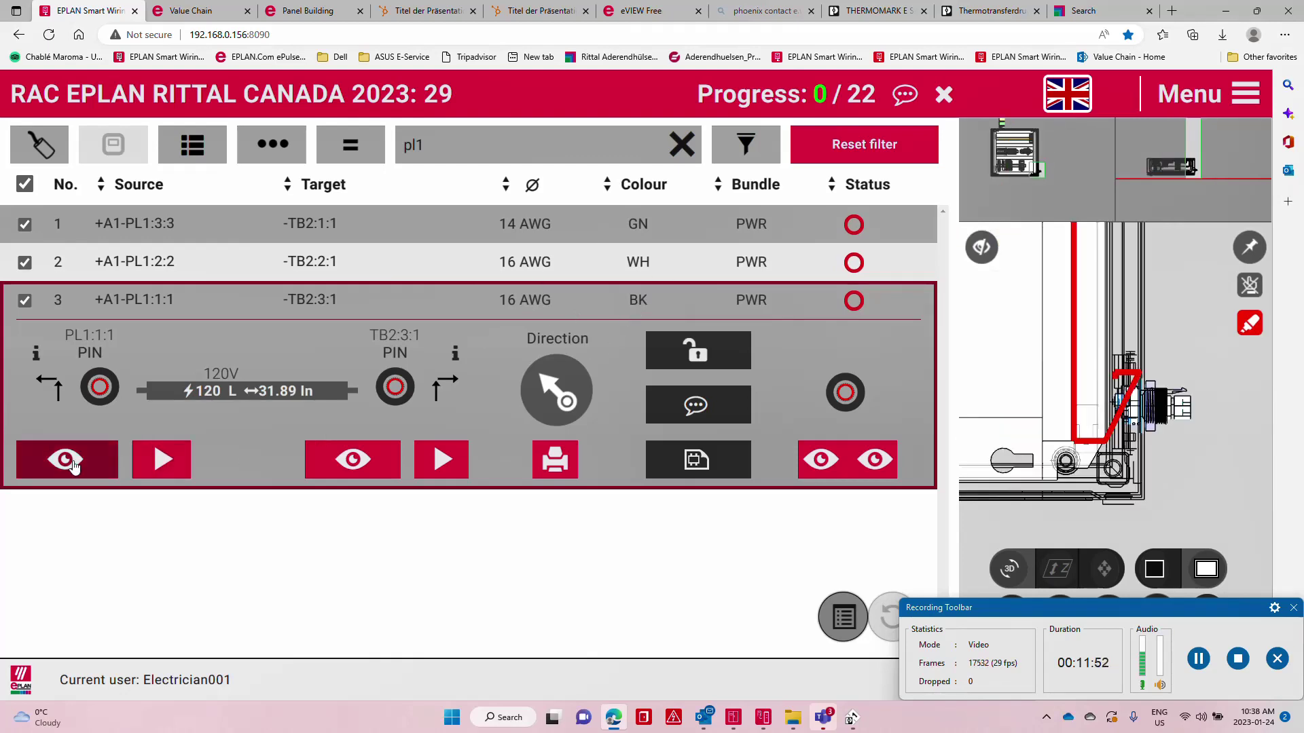
left_click(343, 473)
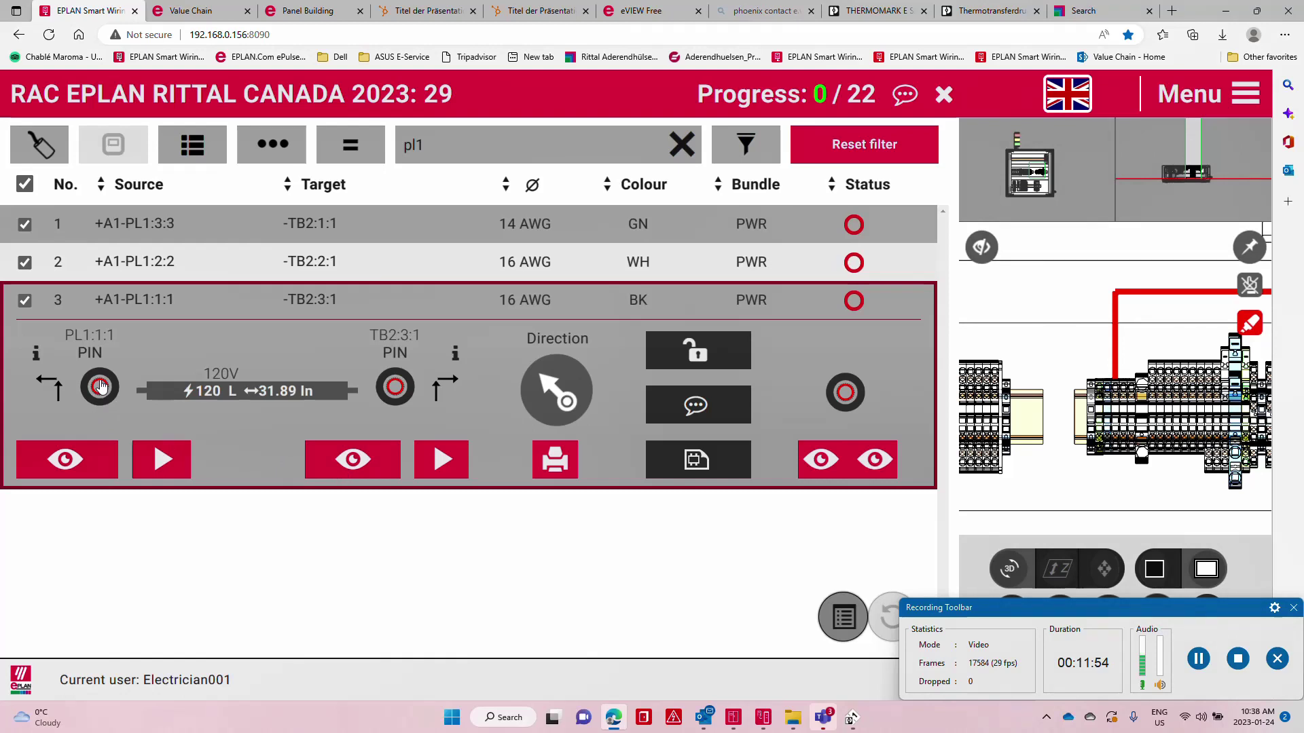
left_click(100, 387)
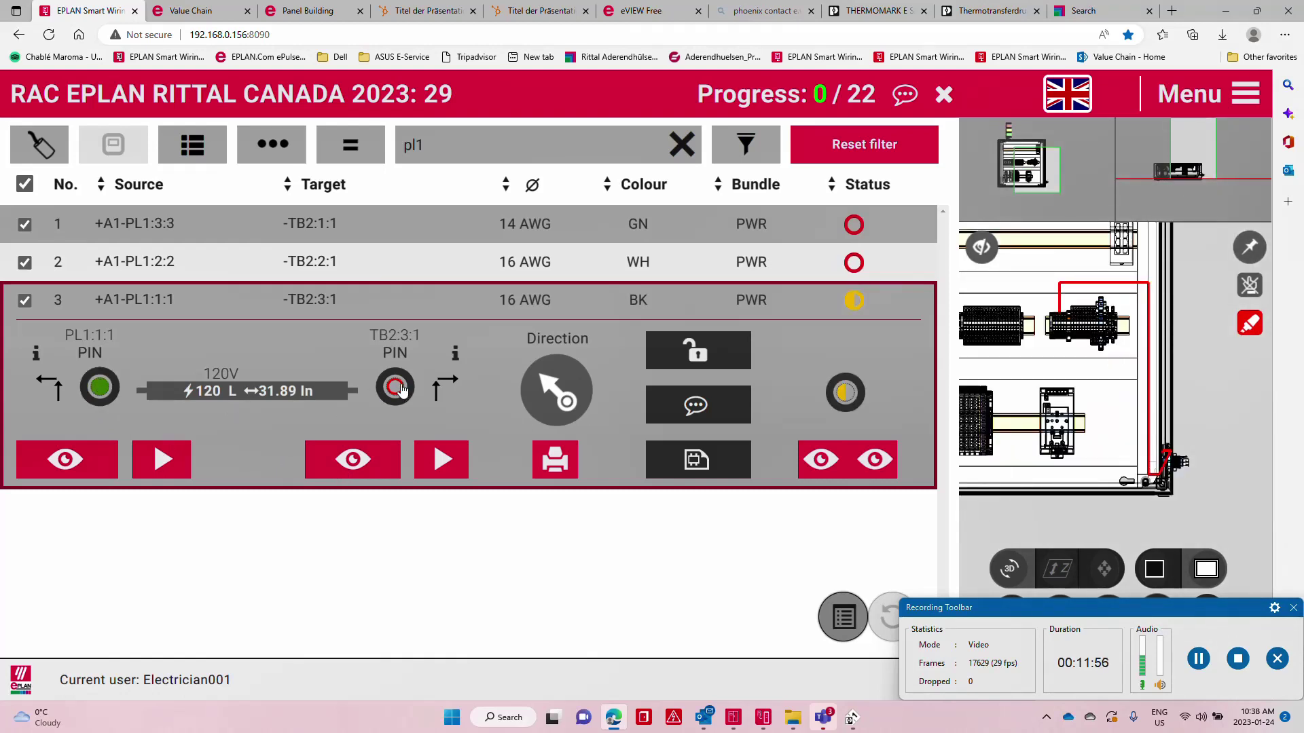
left_click(395, 387)
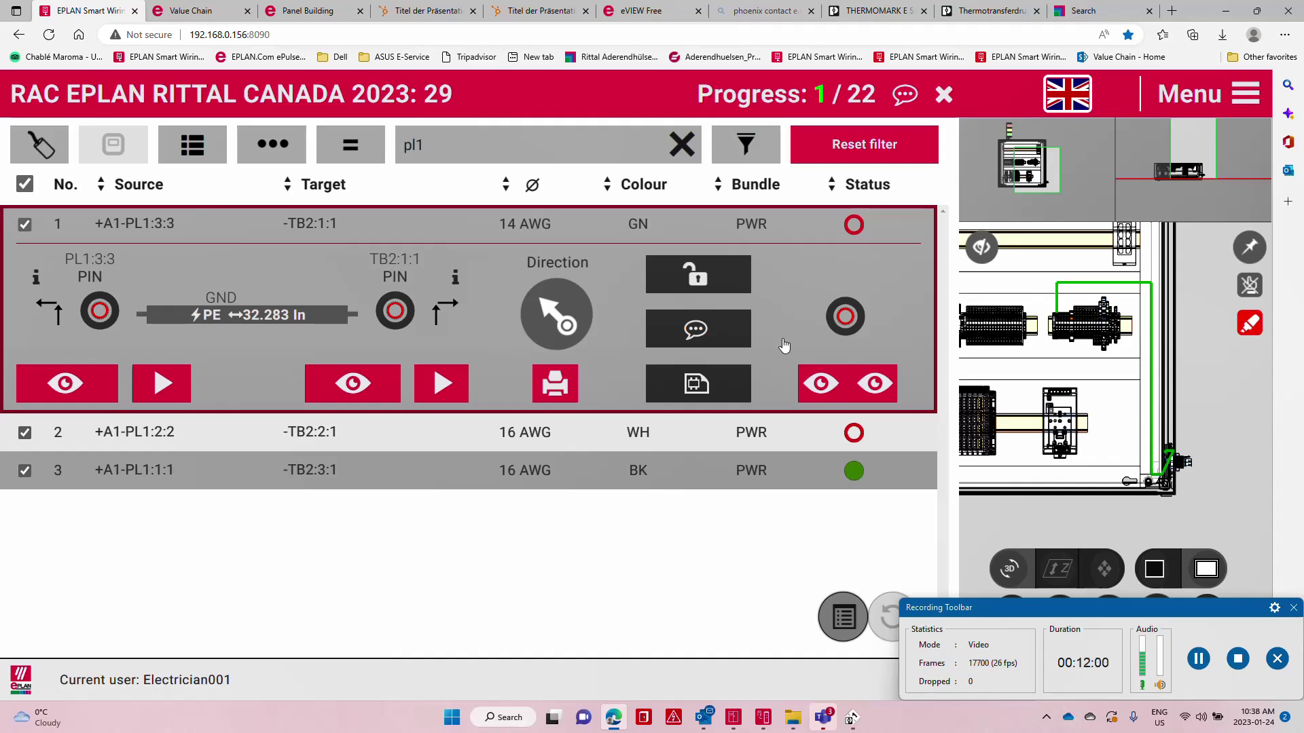
left_click(852, 724)
Back in EPLAN Smart Wiring, replace the pl1 search with 3130 to filter the wire list.
scroll(640, 453, "down", 5)
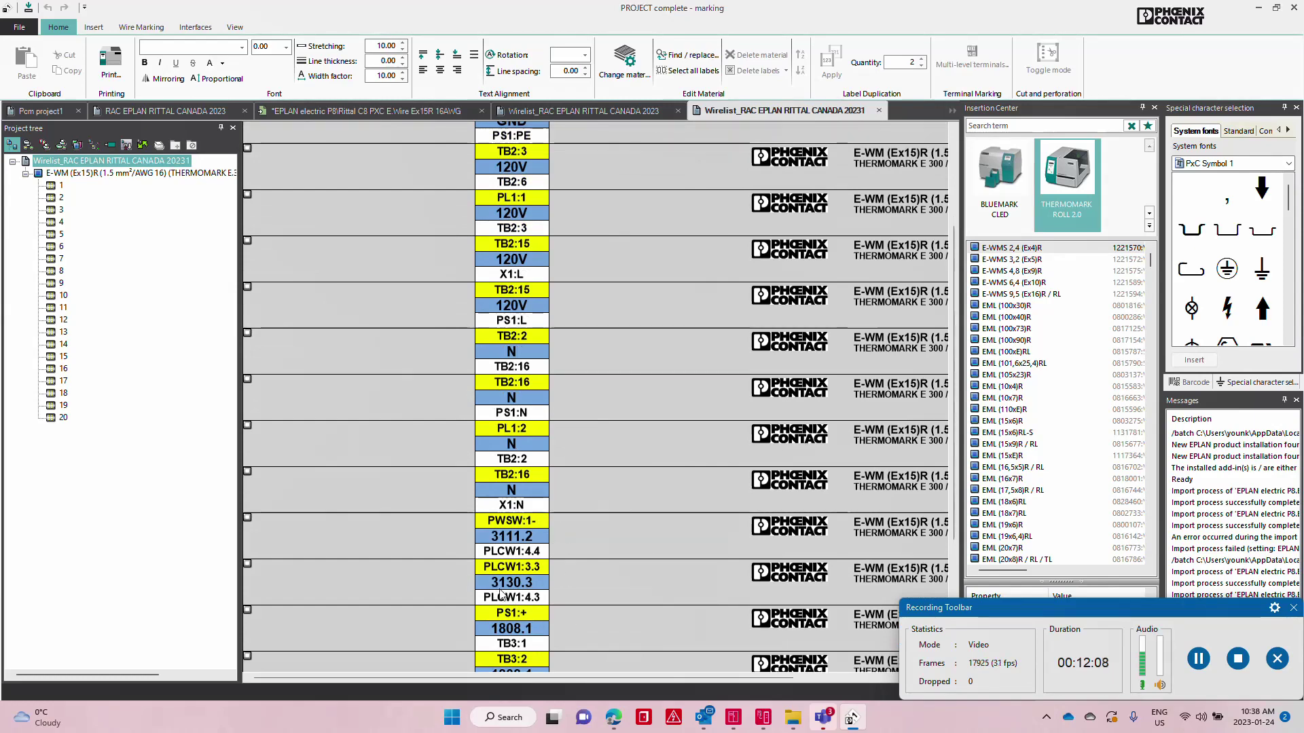
key("super+Tab")
left_click(646, 586)
double_click(413, 145)
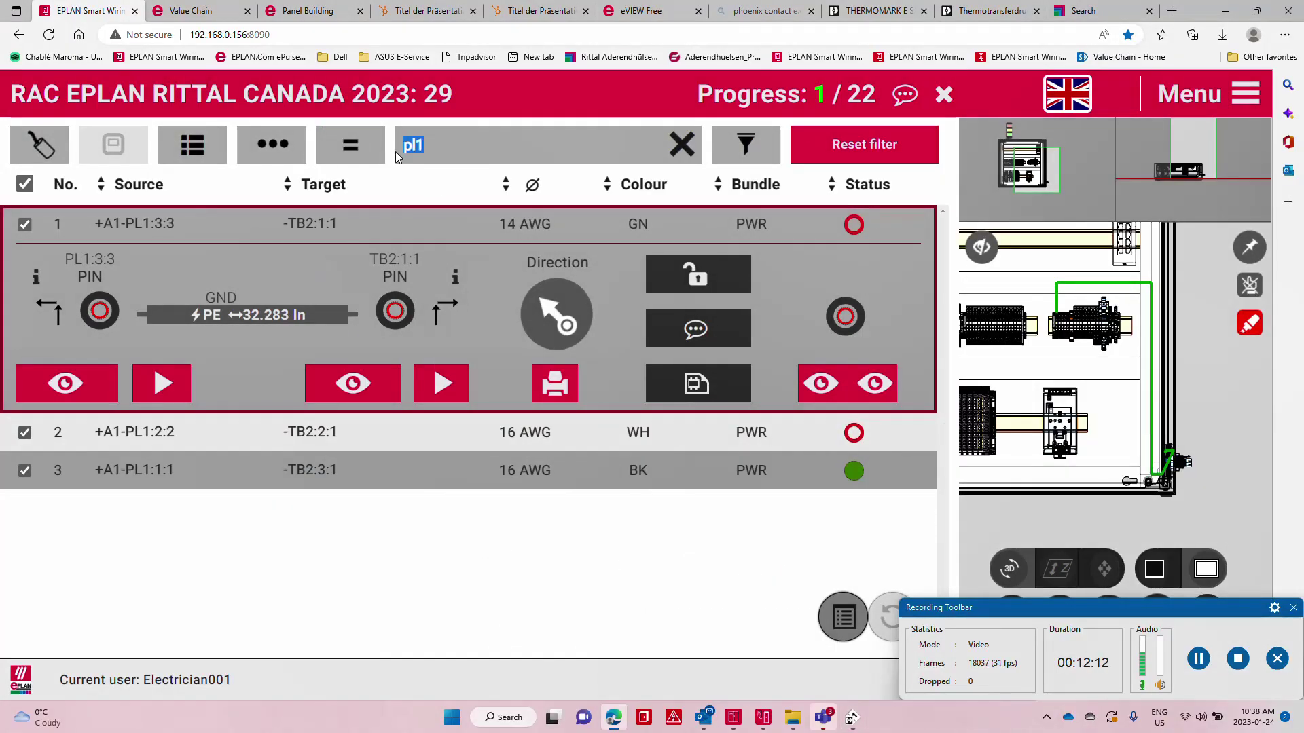
type("3130")
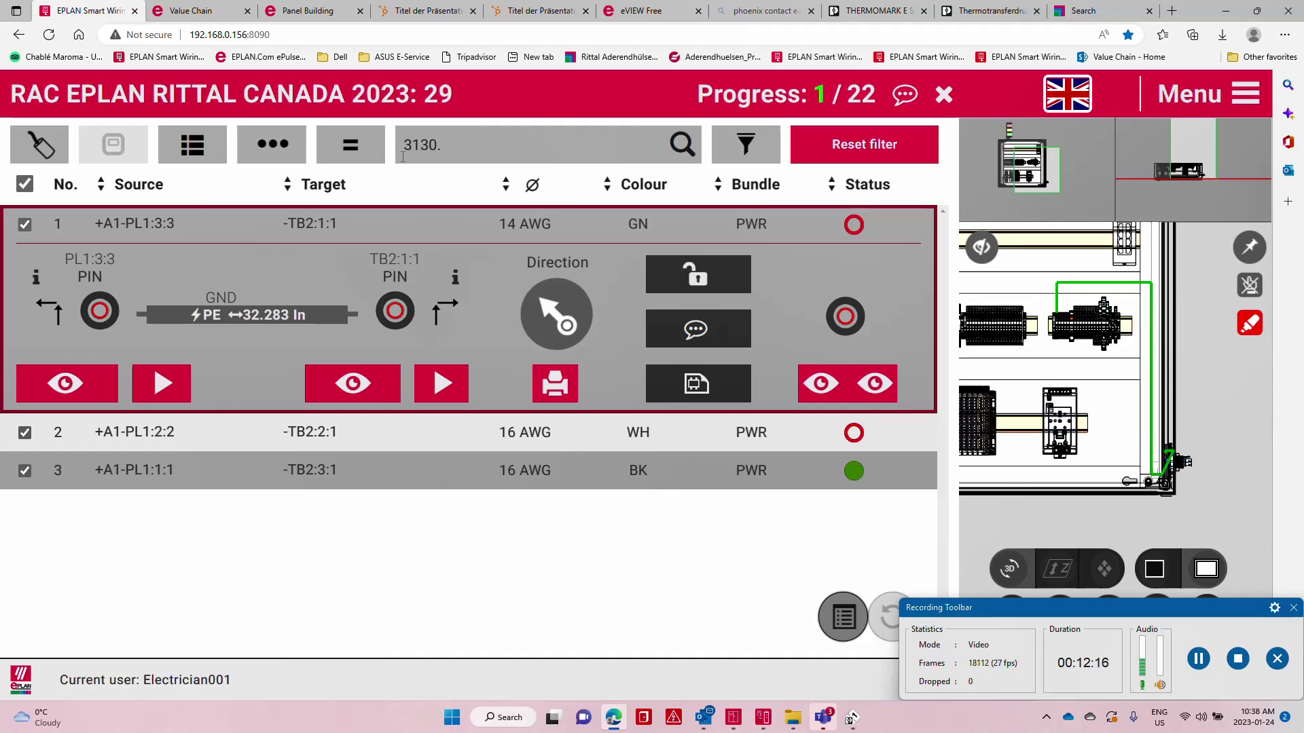
left_click(681, 146)
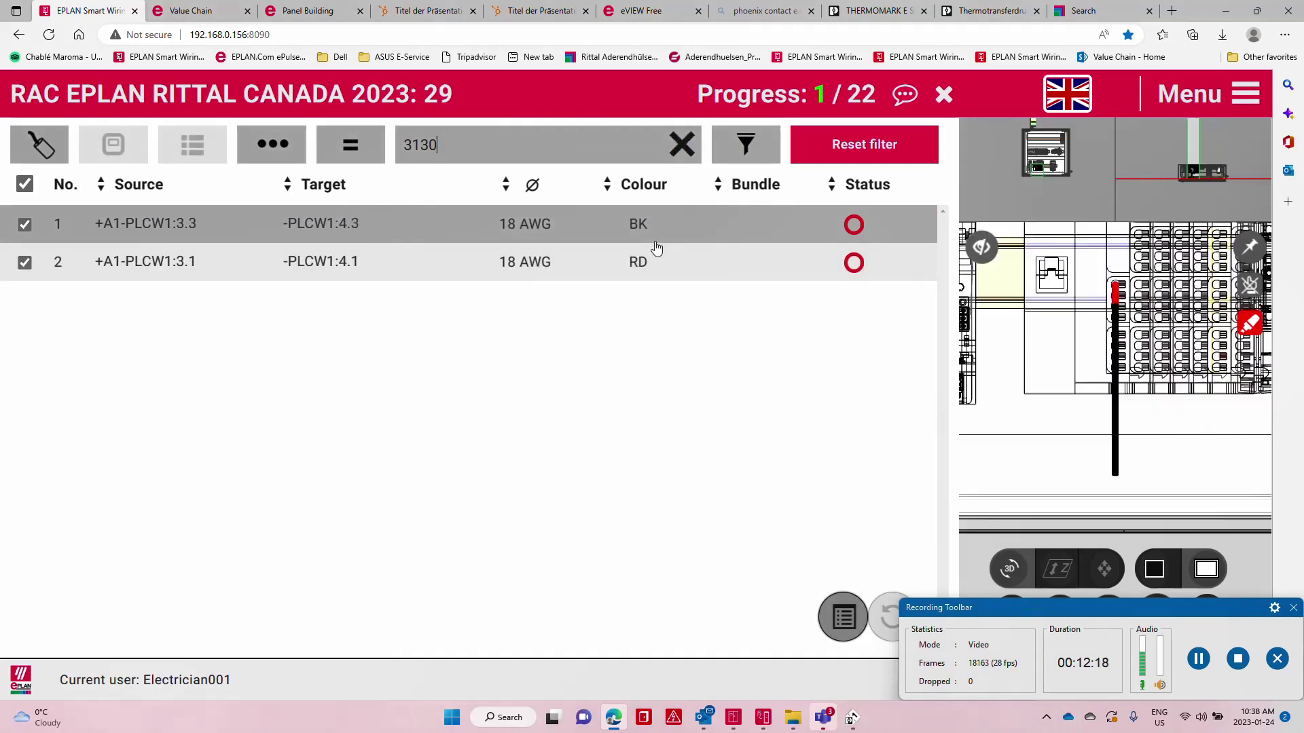
Mark wire PLCW1:3.3 to PLCW1:4.3 installed, then clear the 3130 filter.
left_click(175, 235)
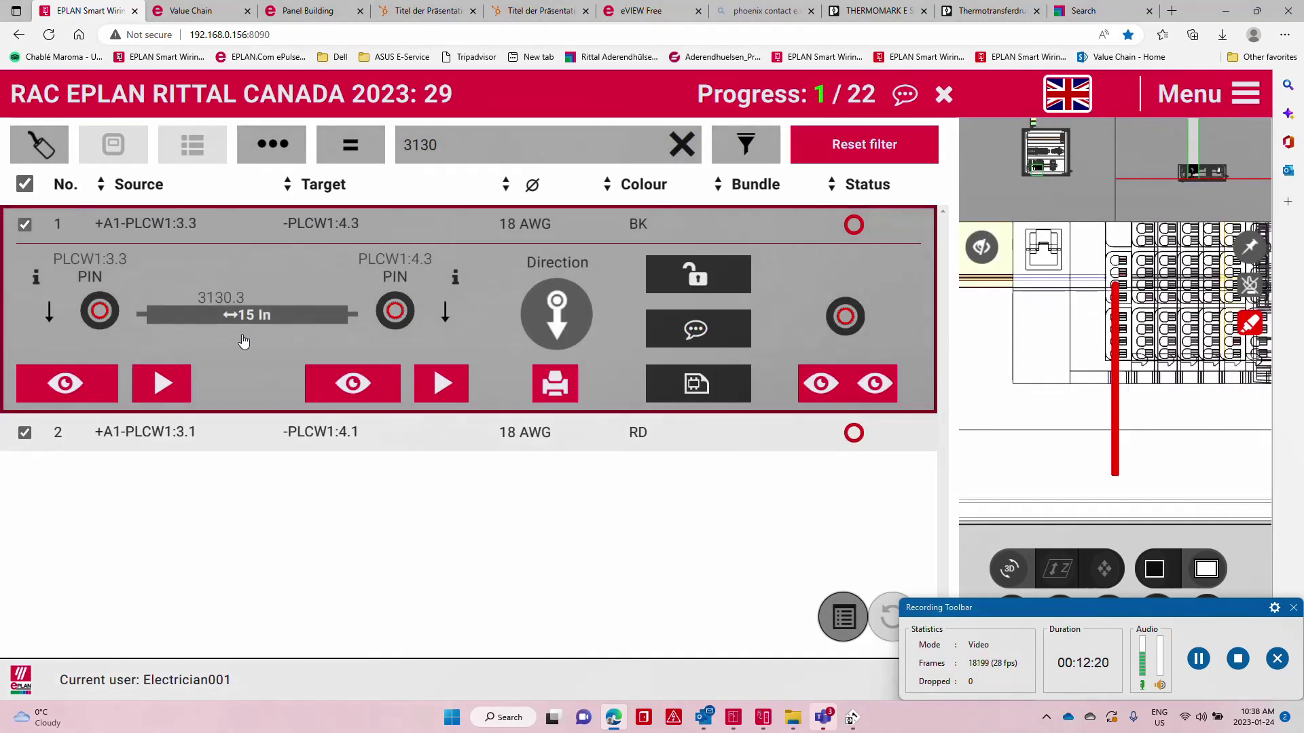
left_click(180, 432)
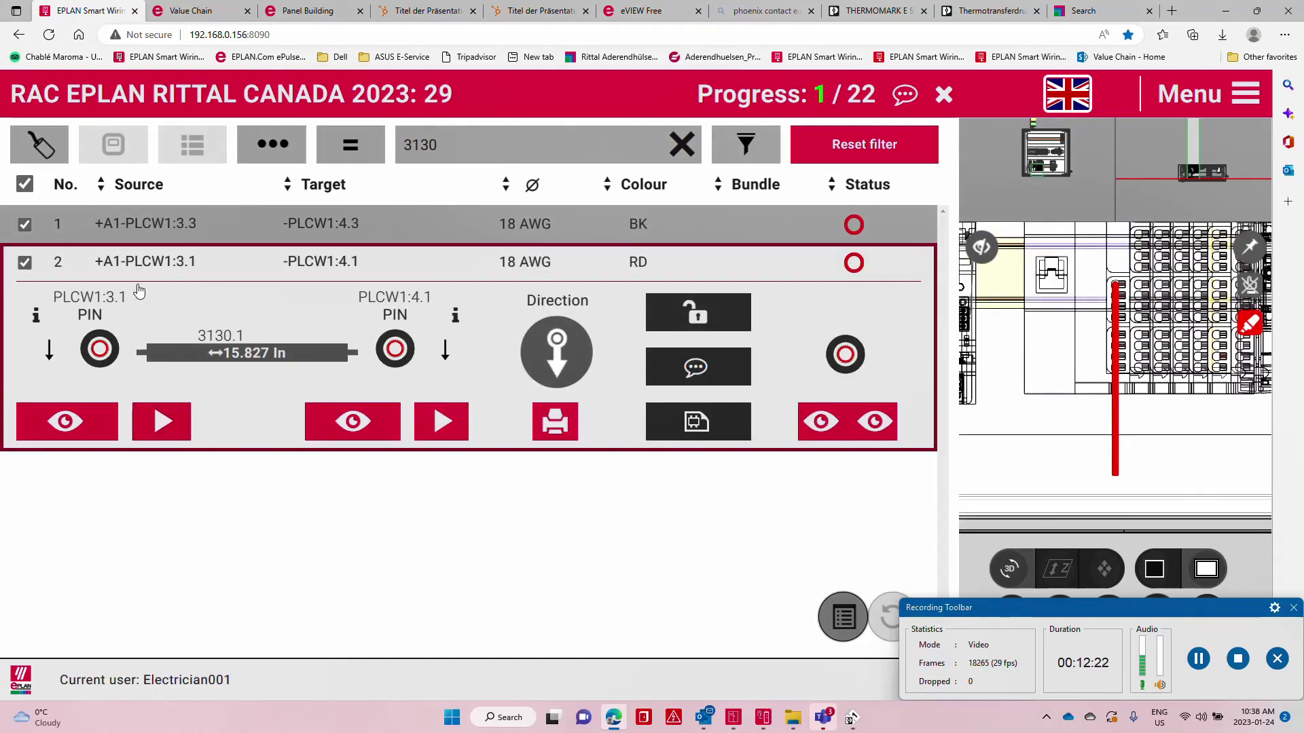
left_click(206, 228)
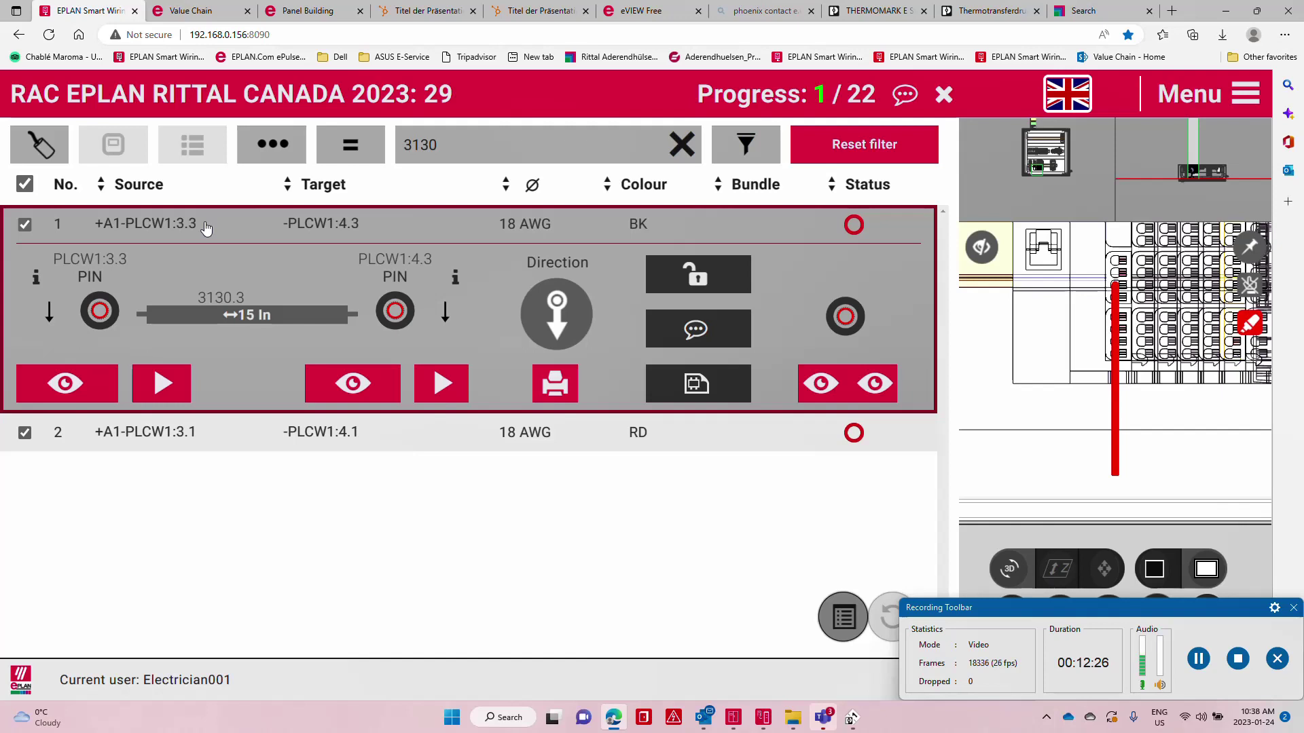
left_click(235, 435)
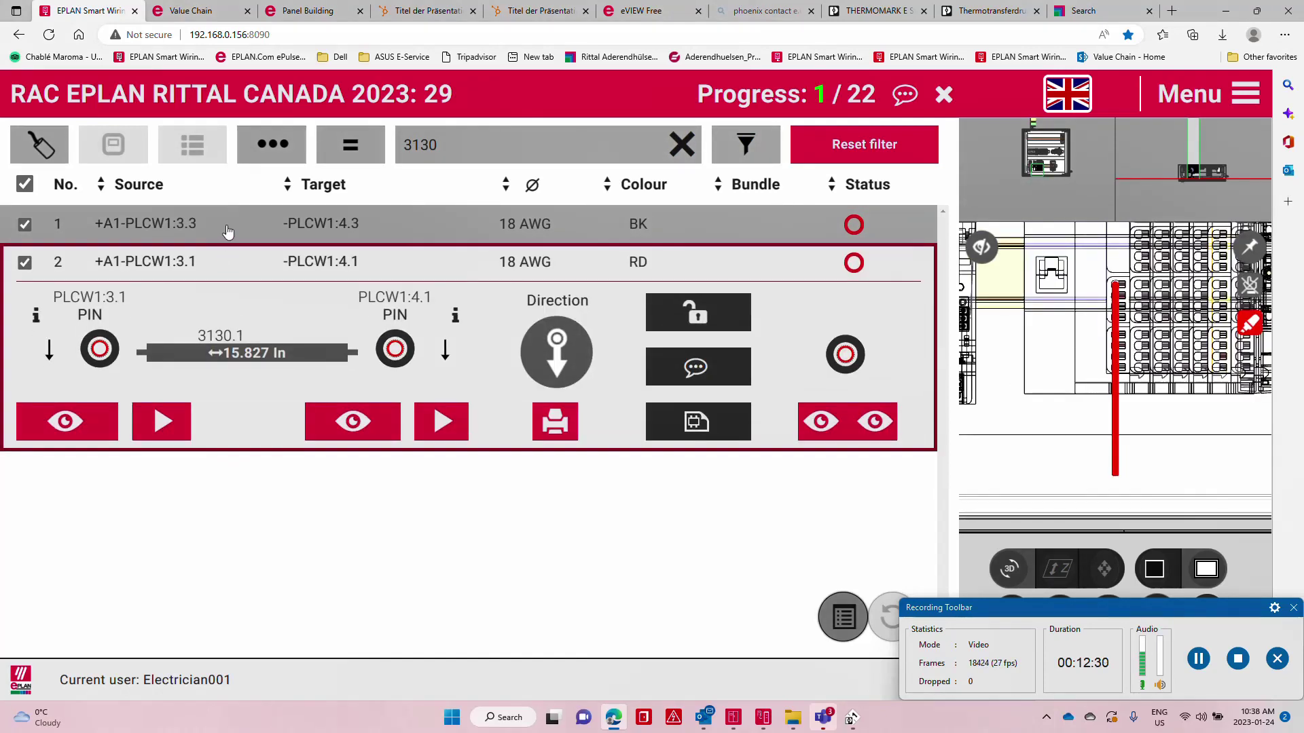
left_click(228, 232)
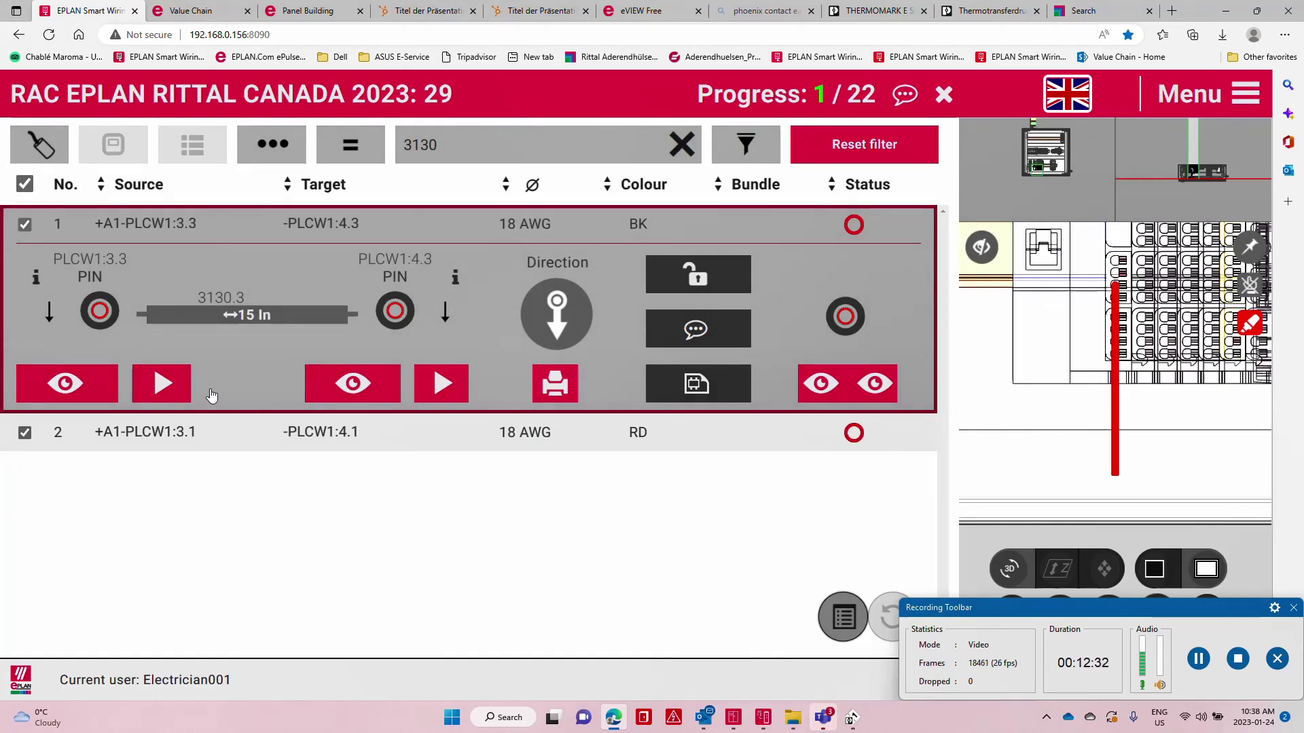
left_click(849, 318)
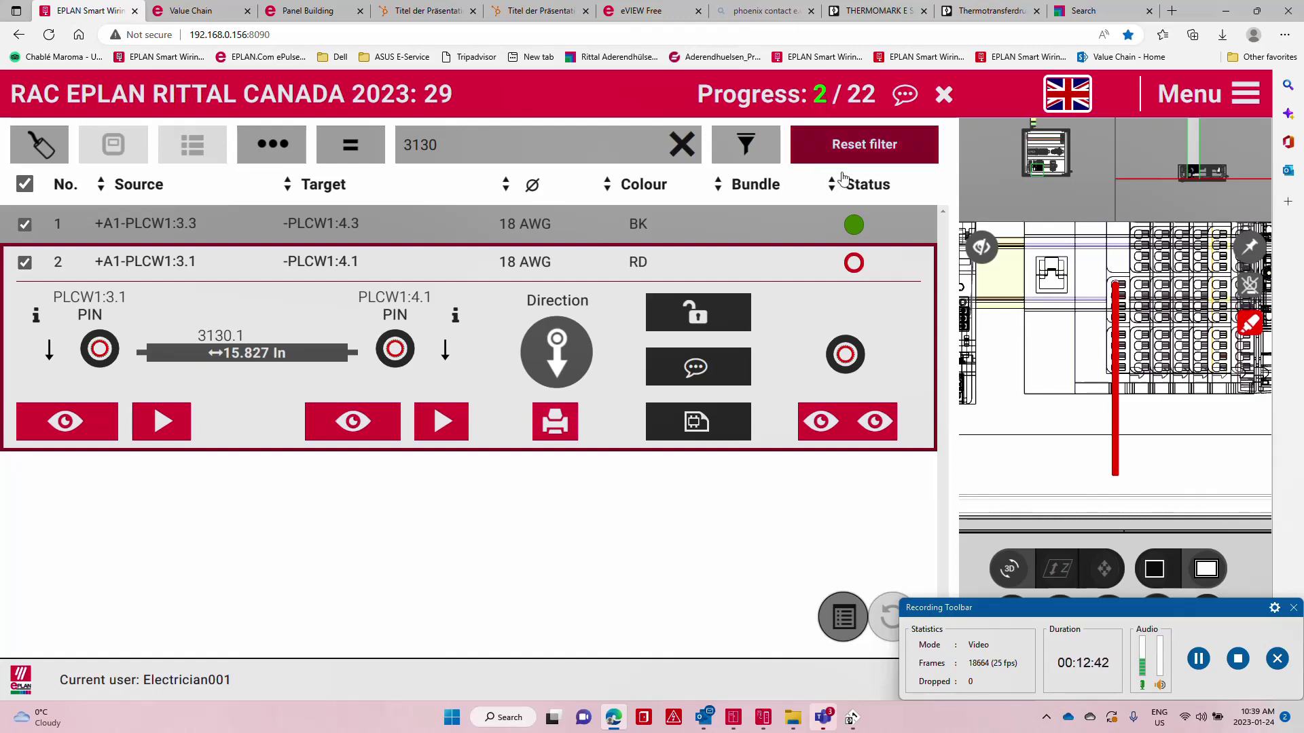
left_click(696, 143)
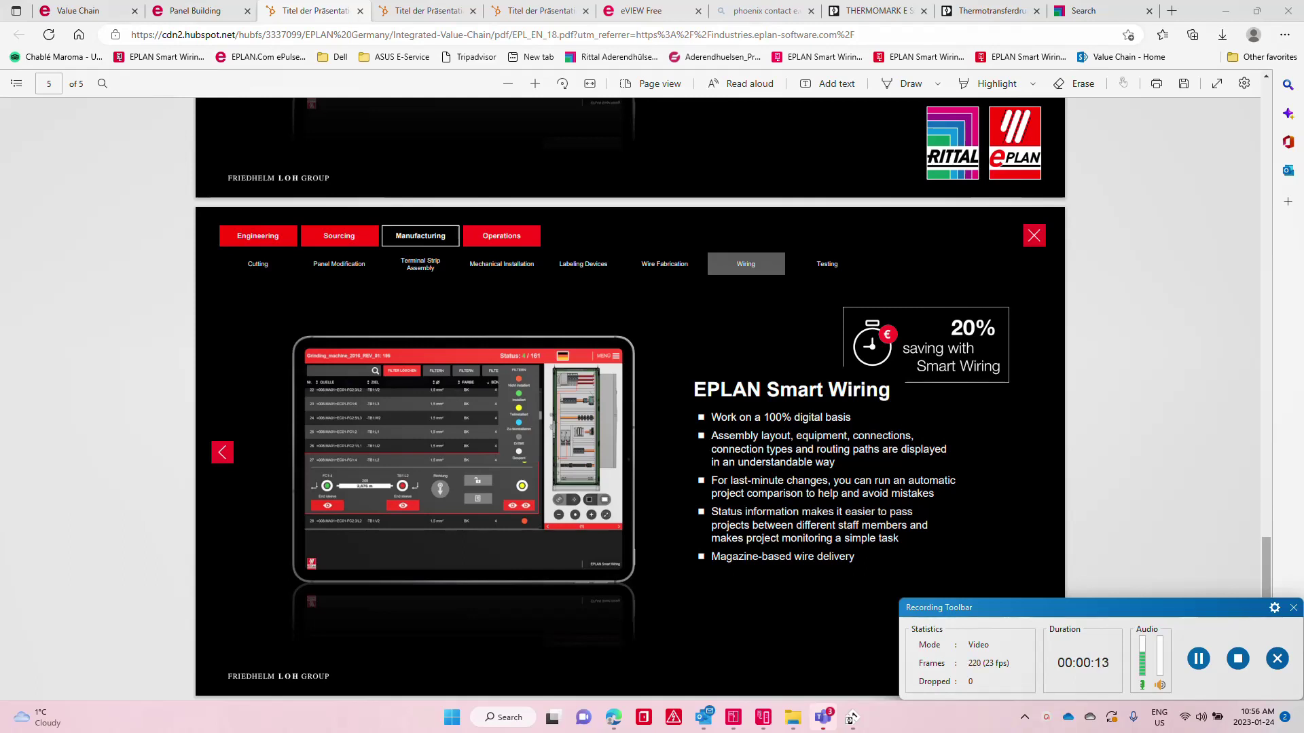
Open the EPLAN Smart Wiring 2022 Monitor page from the browser favorites.
left_click(1163, 35)
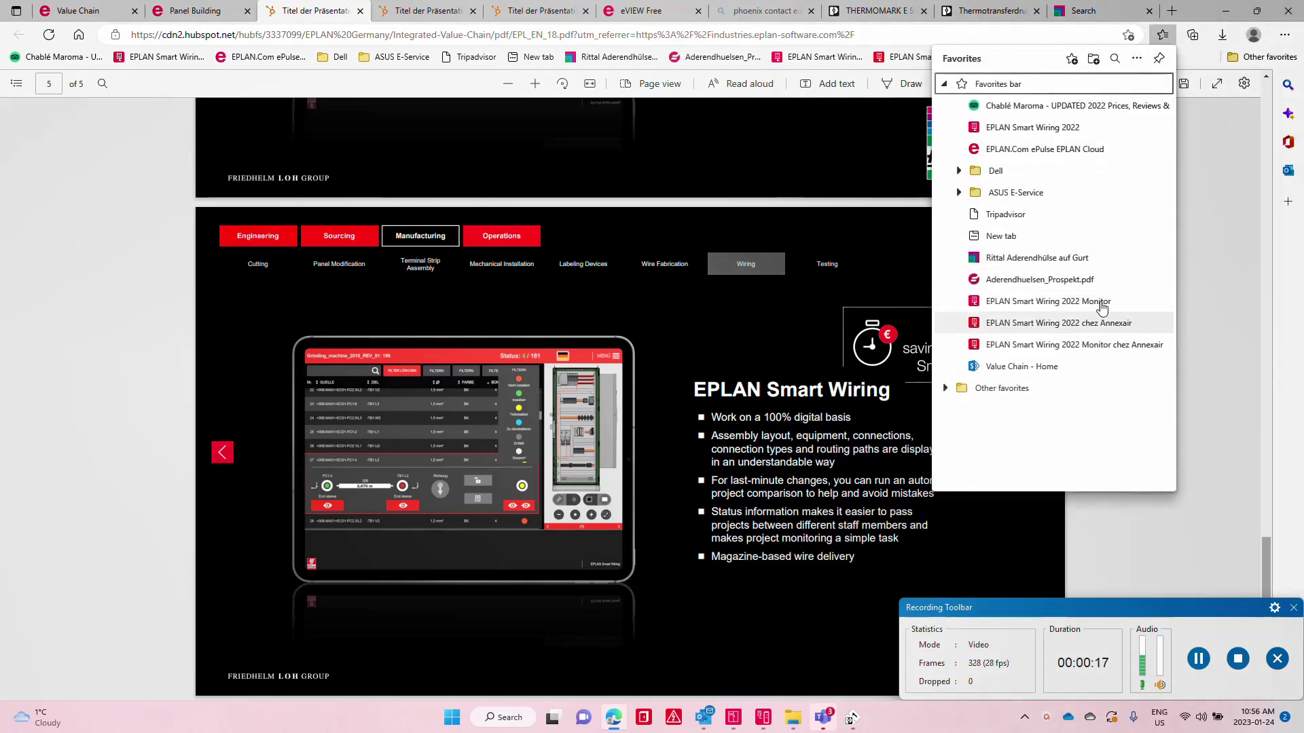
left_click(1094, 302)
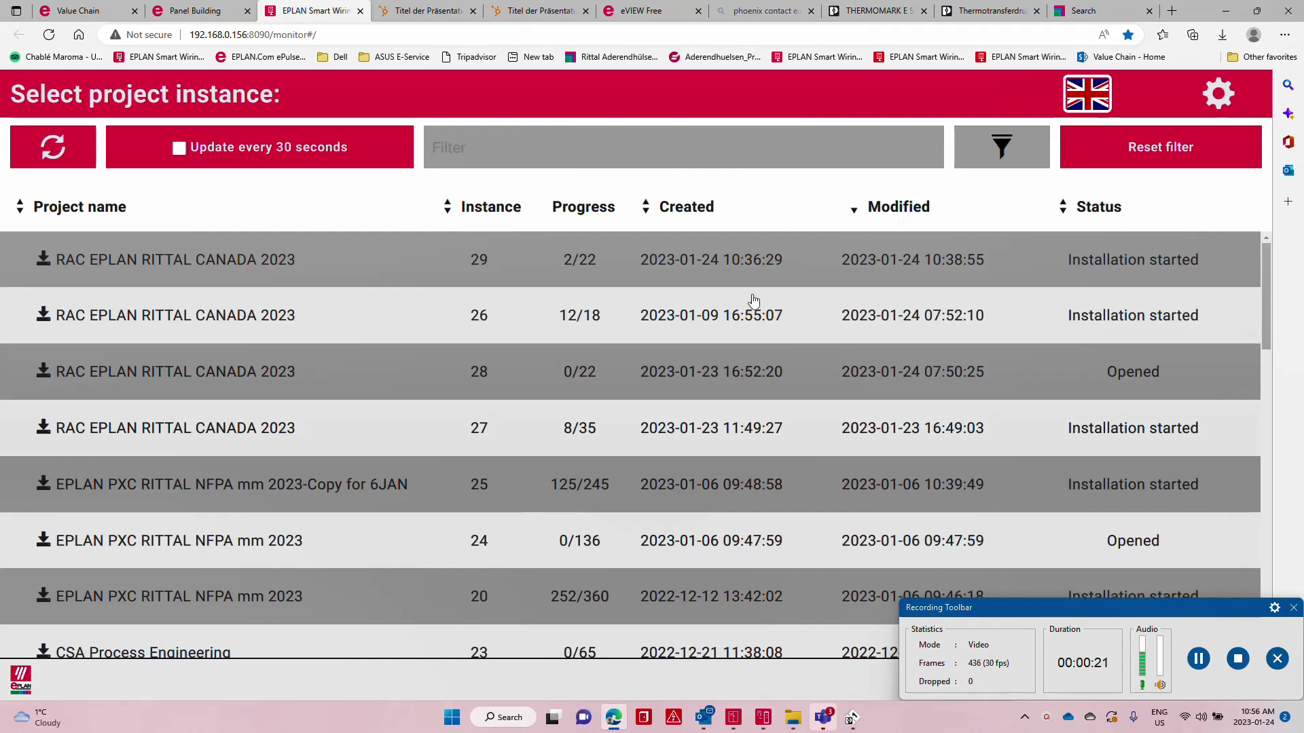
Open instance 26's dashboard and review its comments, diagrams and installation statistics.
left_click(234, 317)
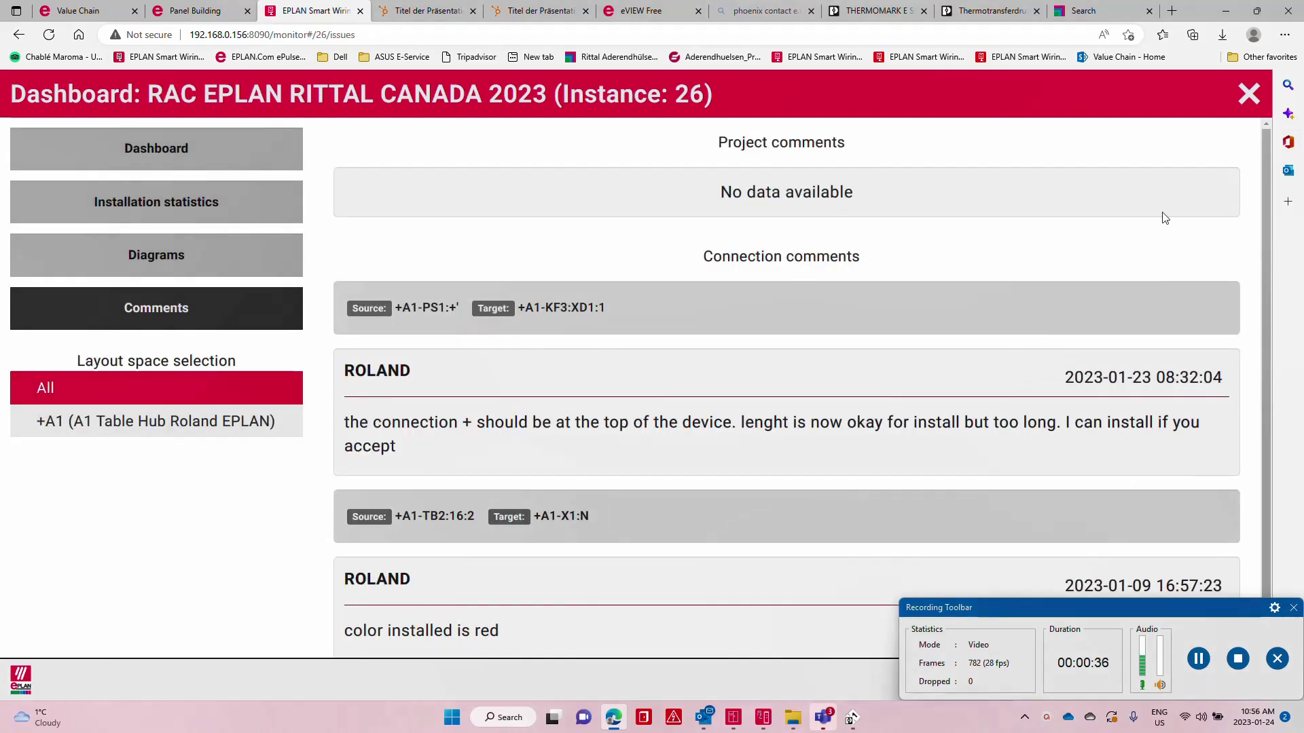
left_click(1234, 144)
left_click(170, 258)
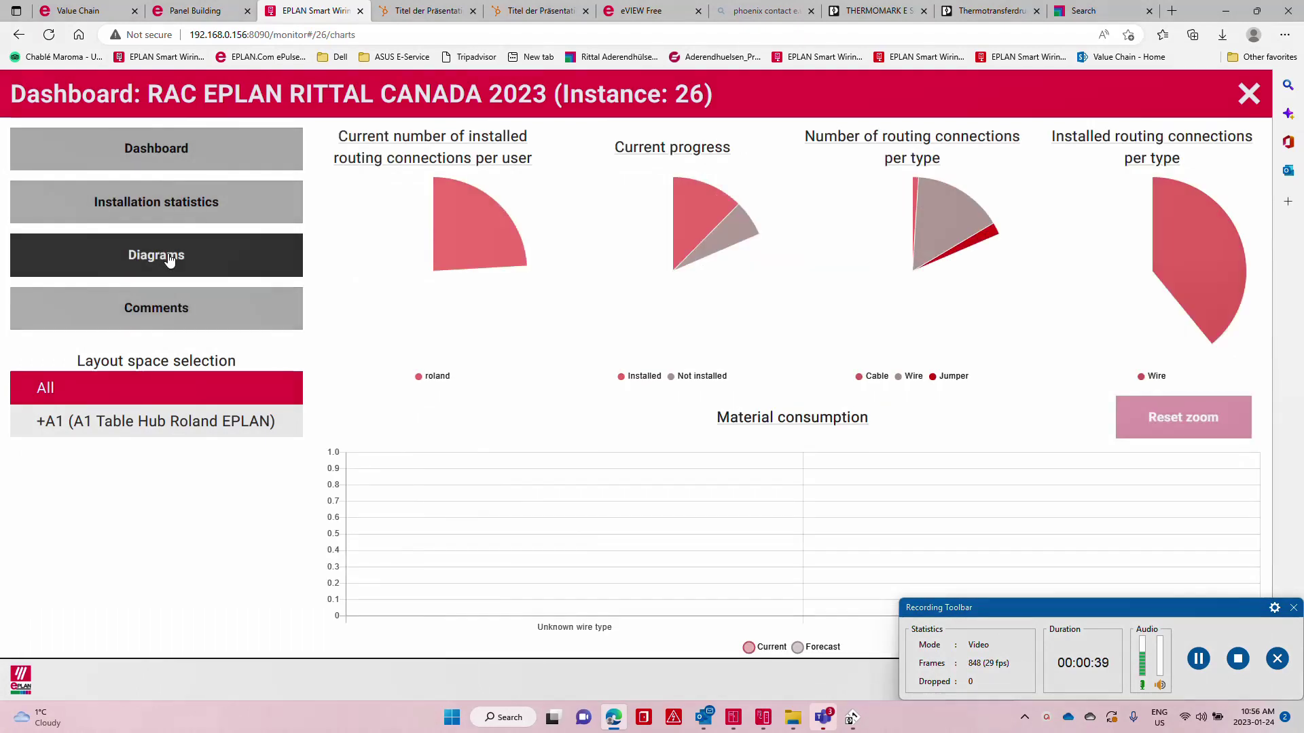
left_click(193, 210)
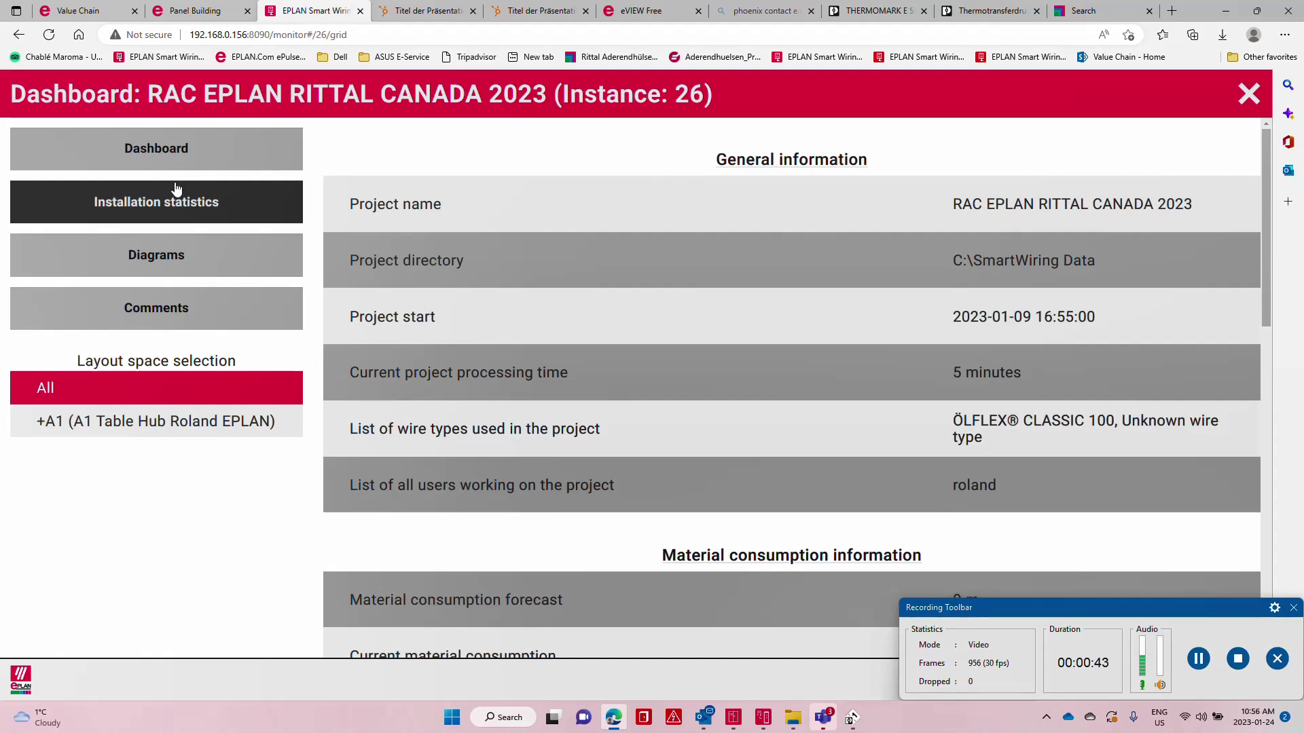
left_click(169, 153)
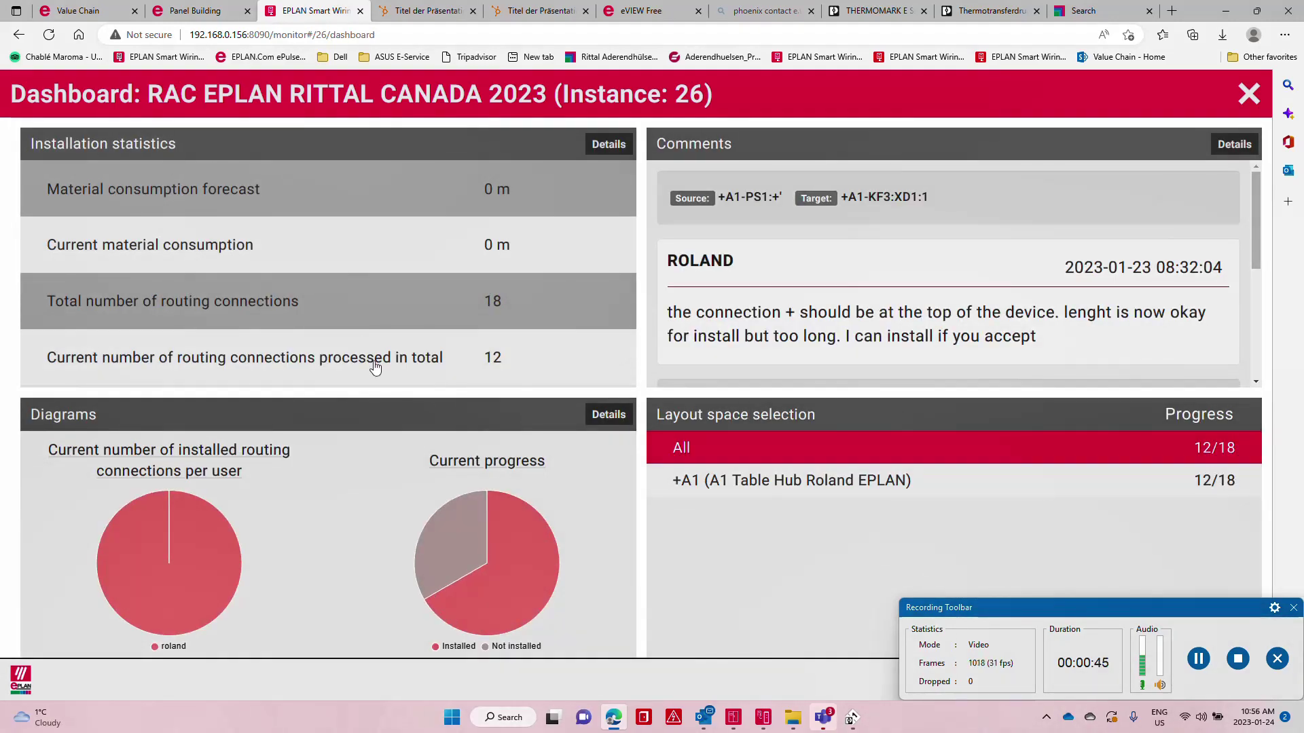
Limit the instance 26 dashboard to the +A1 layout space, showing 12/18.
mouse_move(181, 629)
left_click(905, 483)
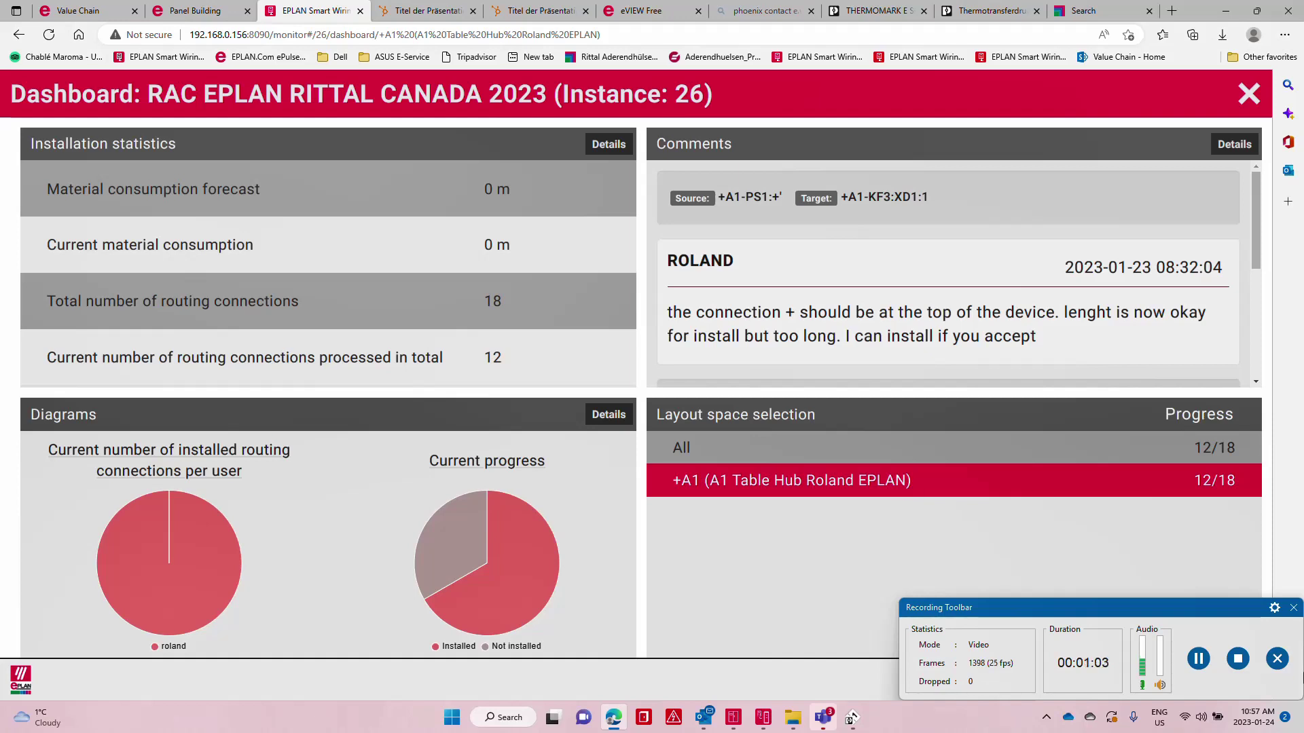
left_click(197, 10)
Close the Panel Building Wiring info dialog and return to PROJECT complete marking's wire label list.
left_click(966, 212)
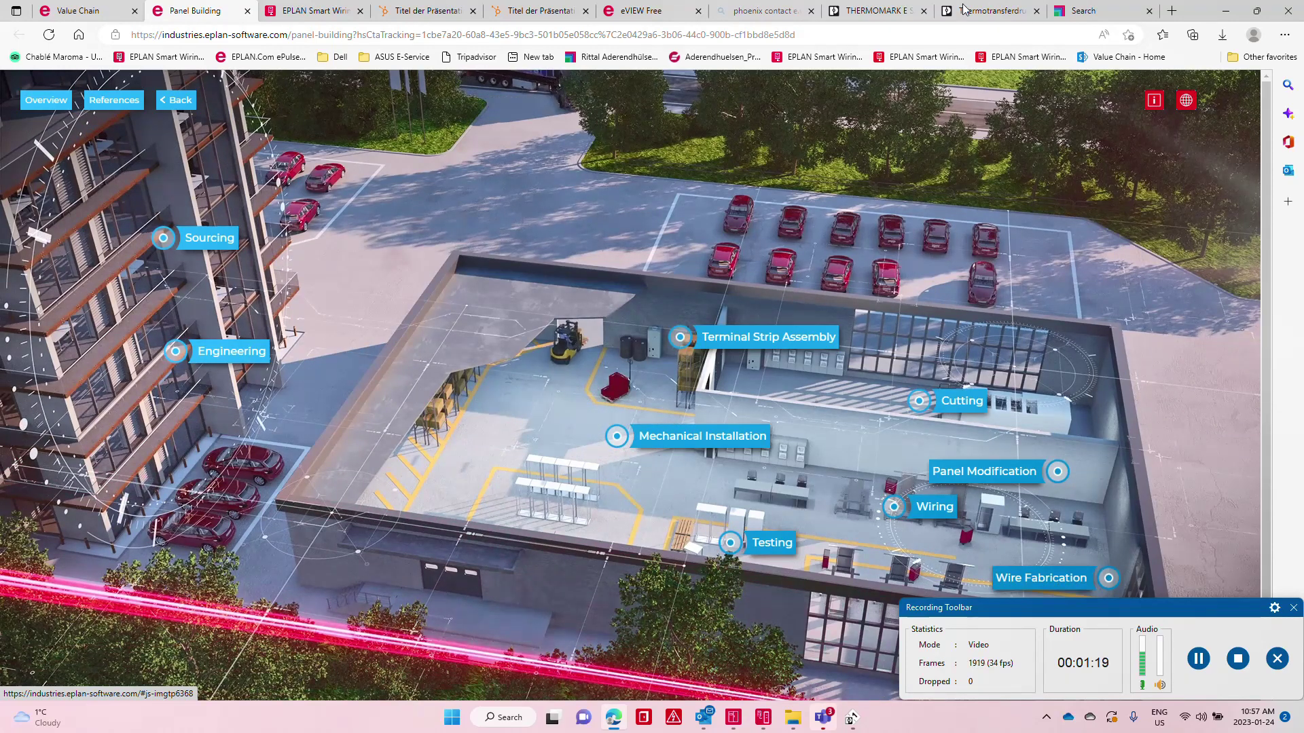
left_click(854, 721)
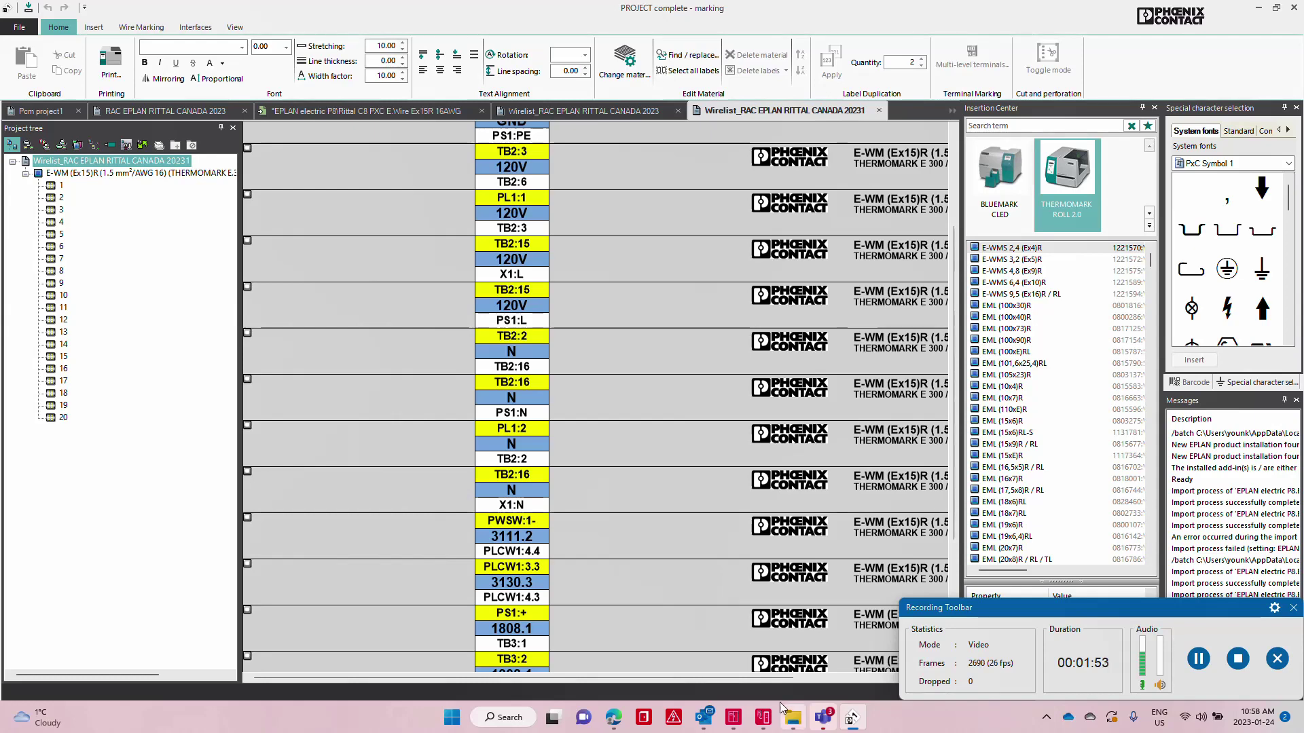
mouse_move(816, 722)
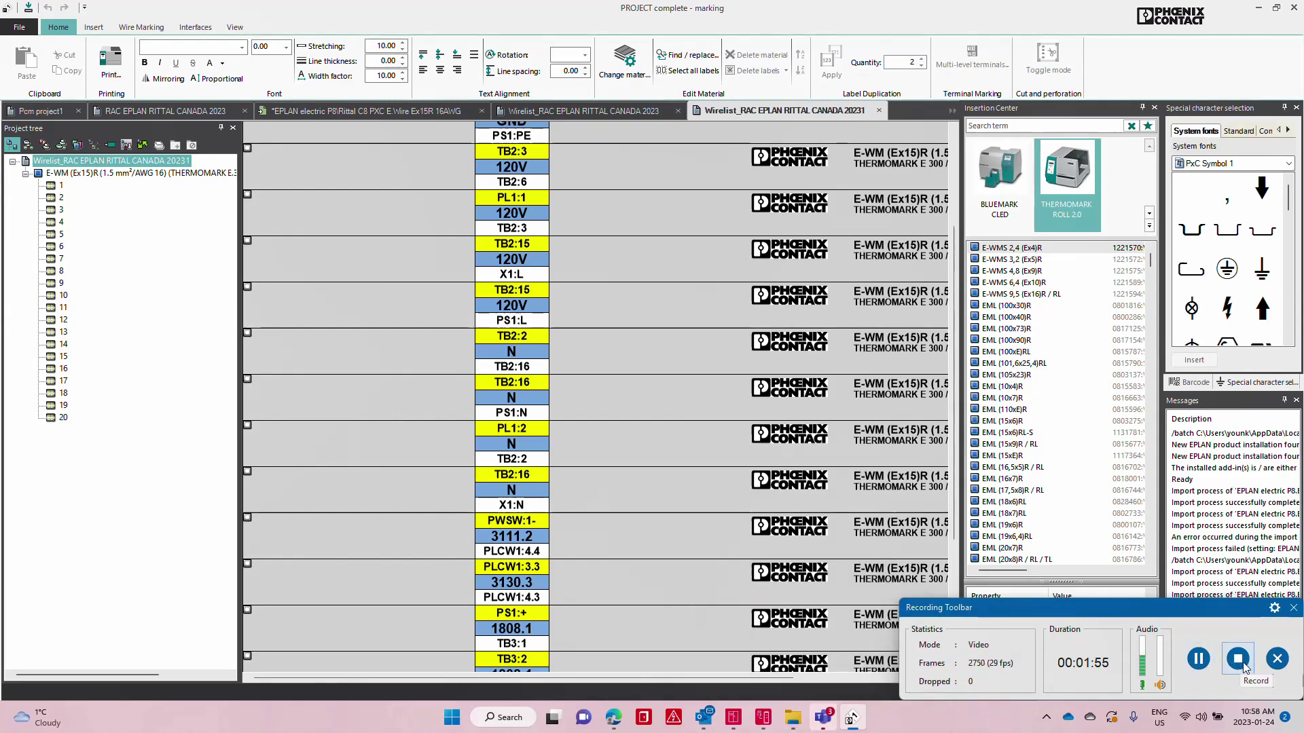